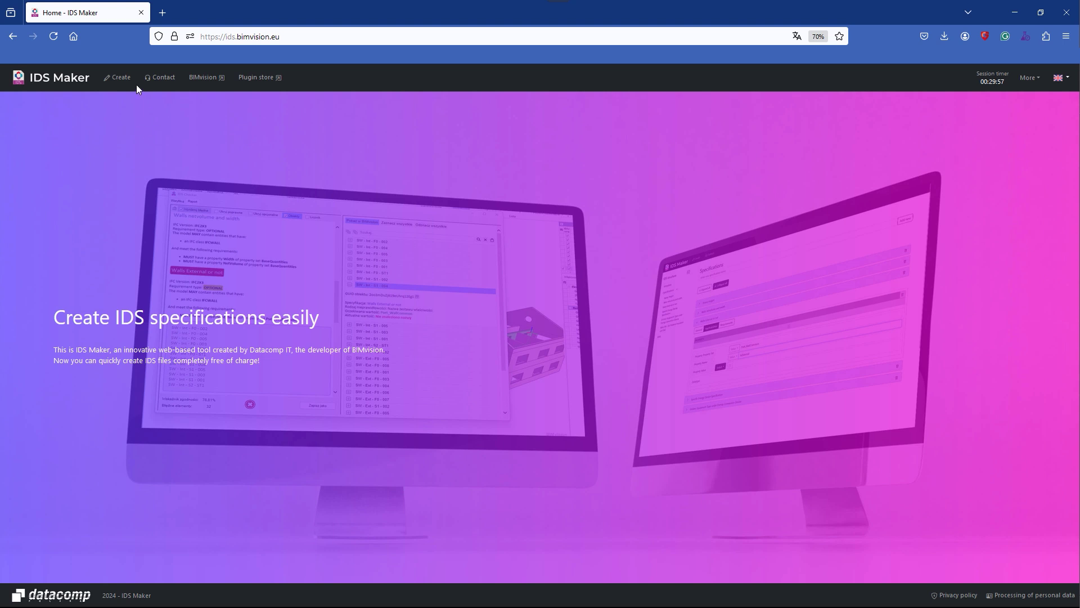
Start creating a new IDS and set the metadata title to "EXAMPLE".
click(123, 79)
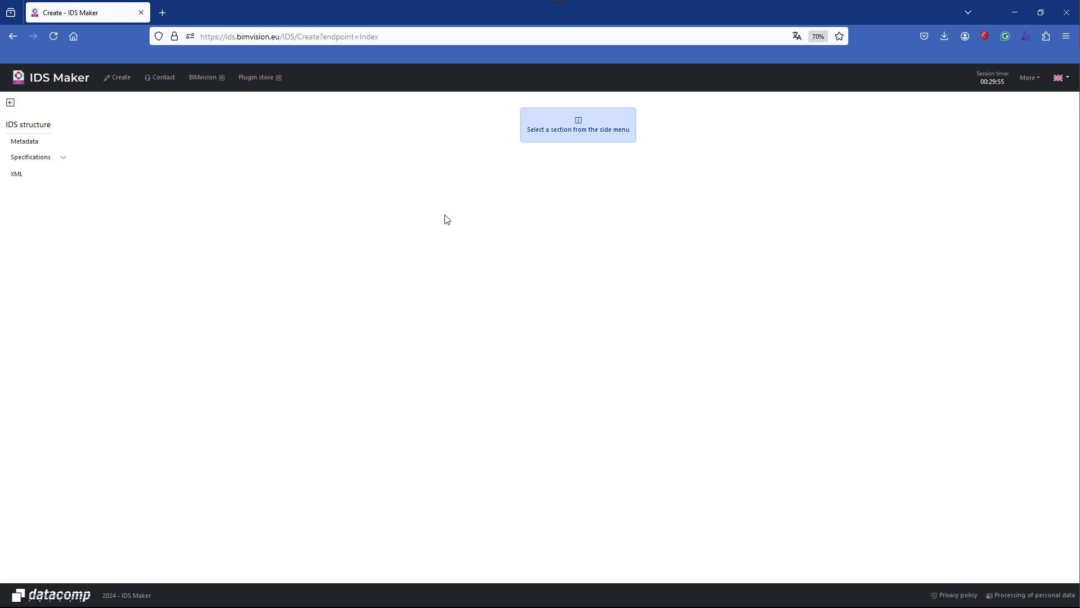
click(15, 142)
click(146, 154)
text(EXAMPLE)
click(176, 180)
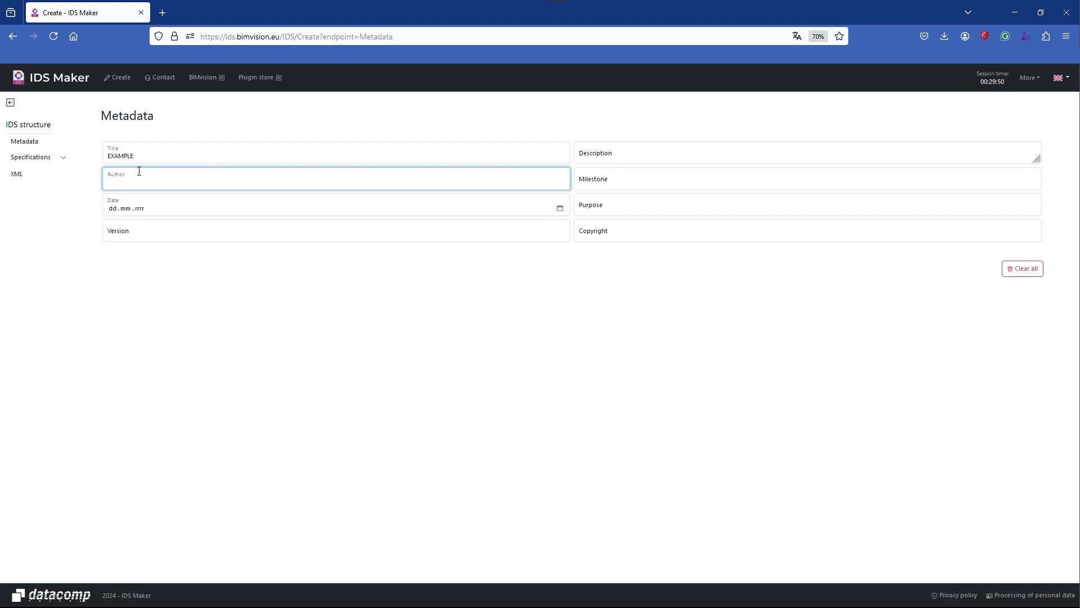
Add a new specification named "1. Storey Name Requirements" to the IDS.
click(46, 162)
key(Return)
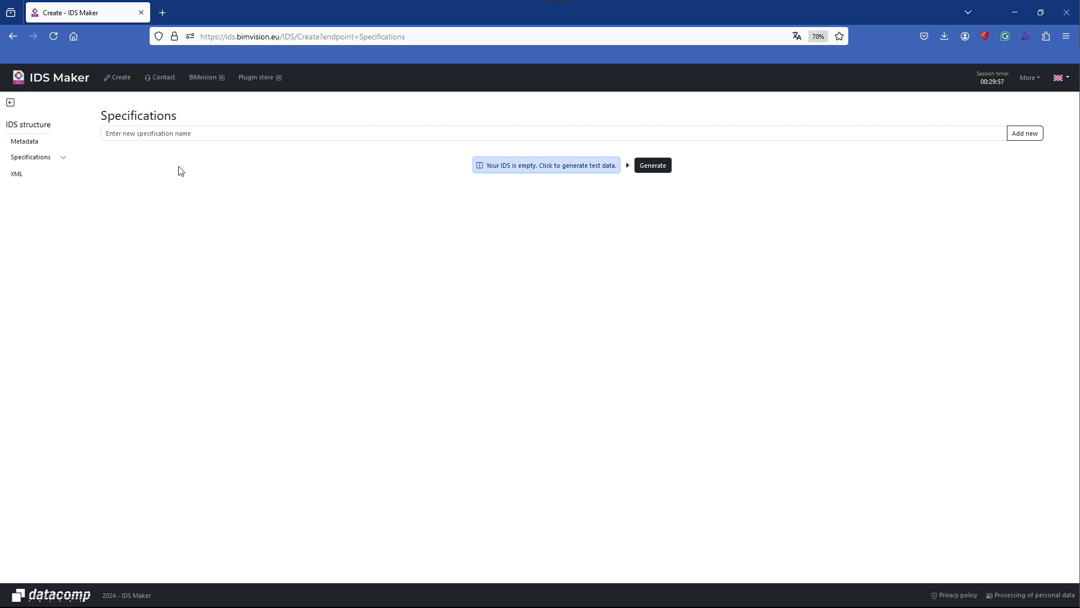
click(140, 136)
text(1.)
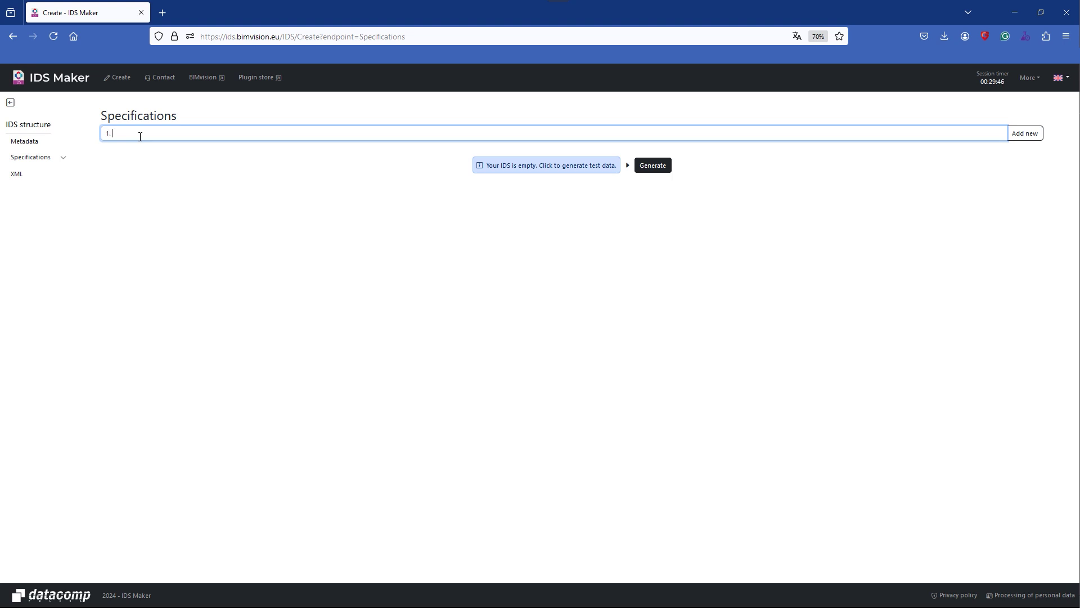
text(Storey Name Requirements)
click(1027, 135)
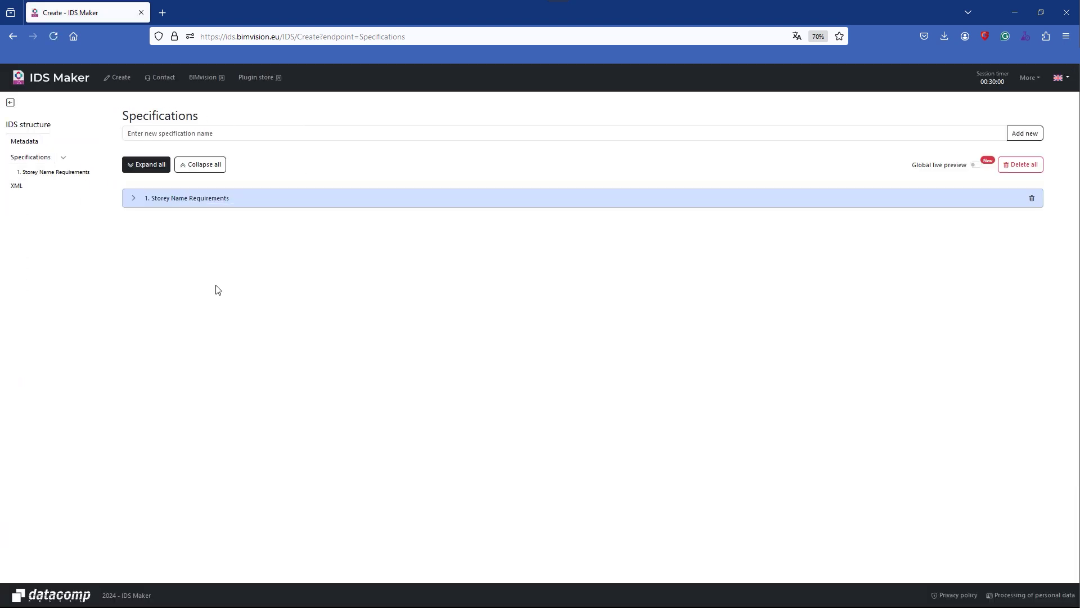
Expand the Storey Name Requirements specification and set its IFC version to IFC2X3.
click(133, 203)
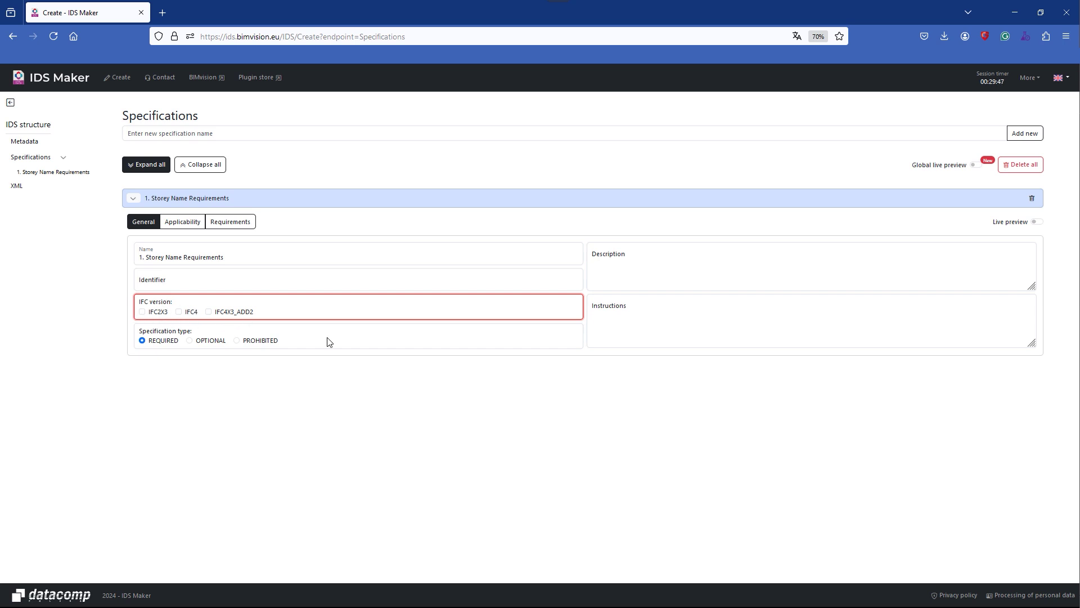
click(141, 316)
click(142, 313)
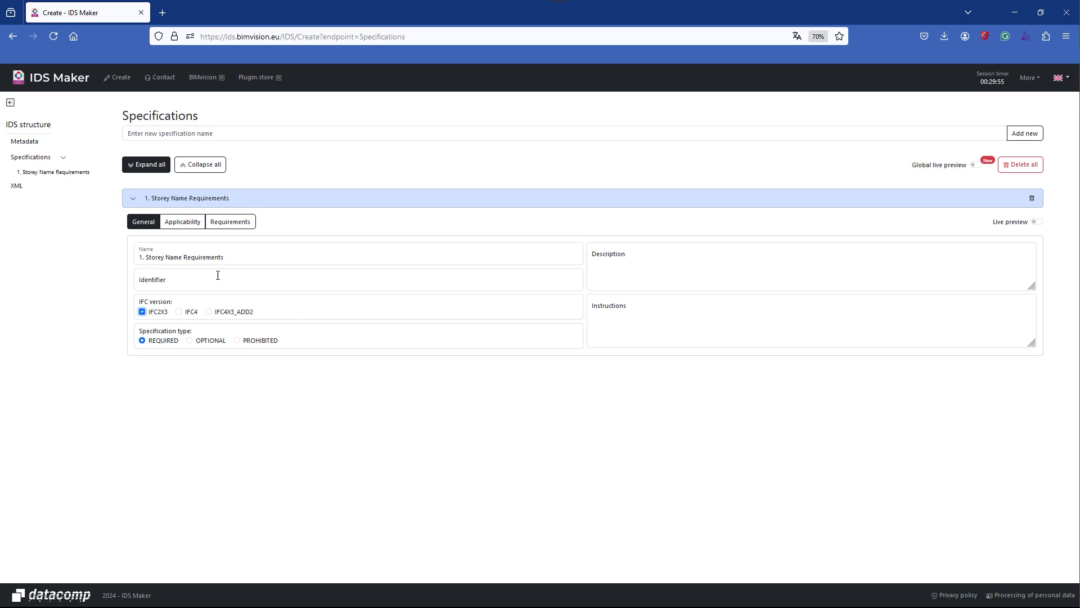
Add an Entity applicability to the storey specification with the entity name given as the value IFCBUILDINGSTOREY.
click(188, 225)
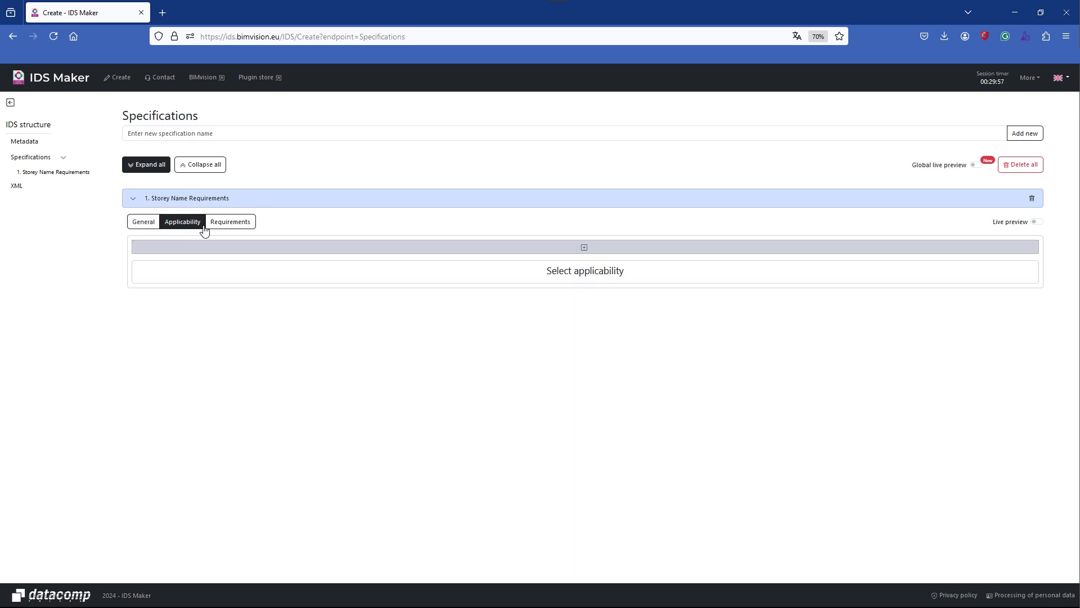
click(229, 247)
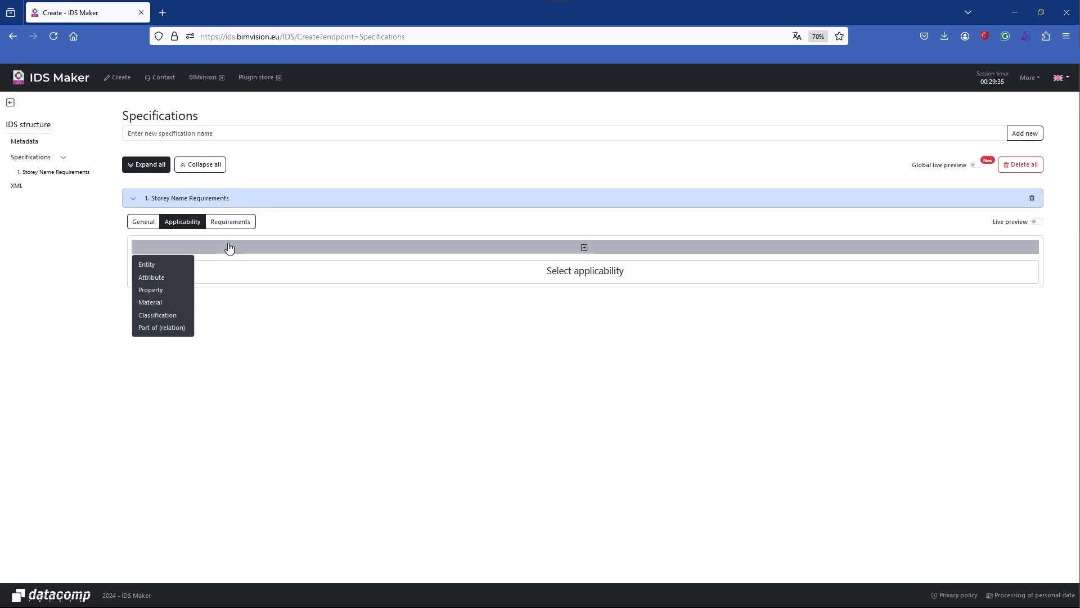
click(159, 266)
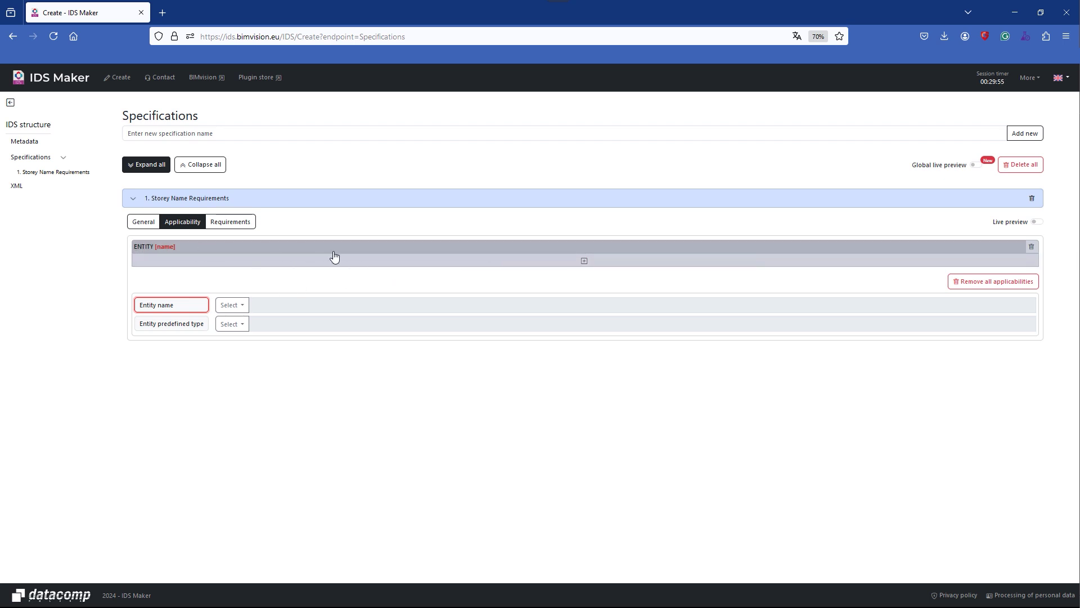
click(146, 248)
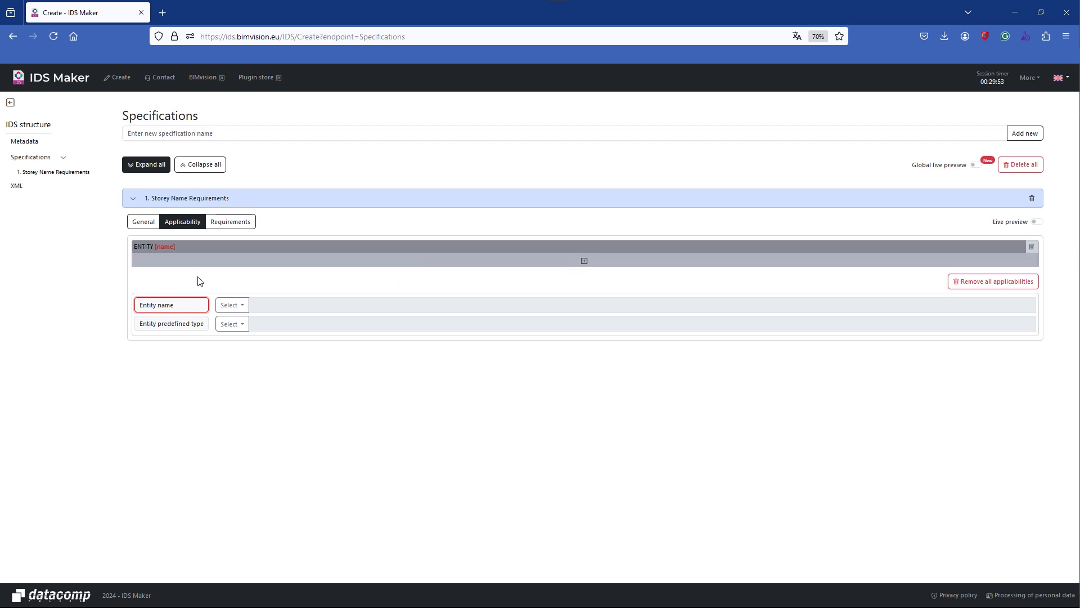
click(243, 307)
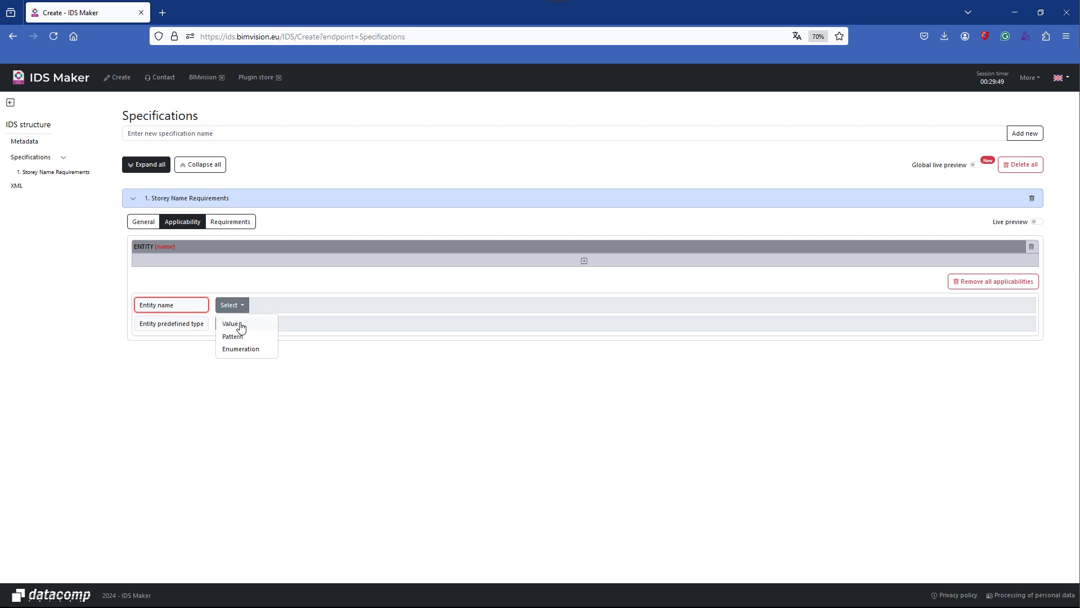
click(241, 325)
click(274, 304)
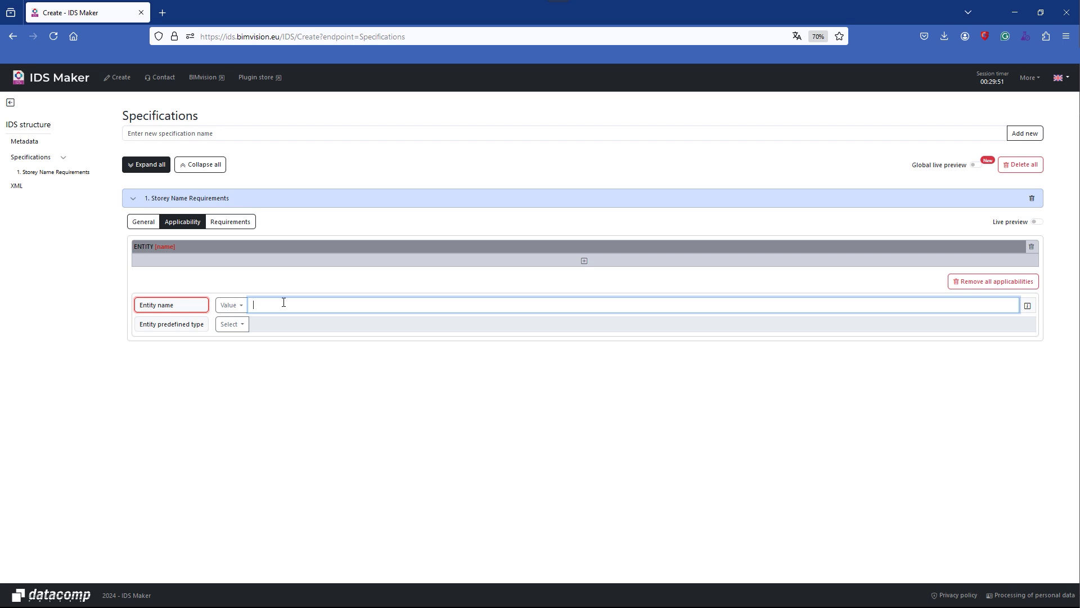
text(If)
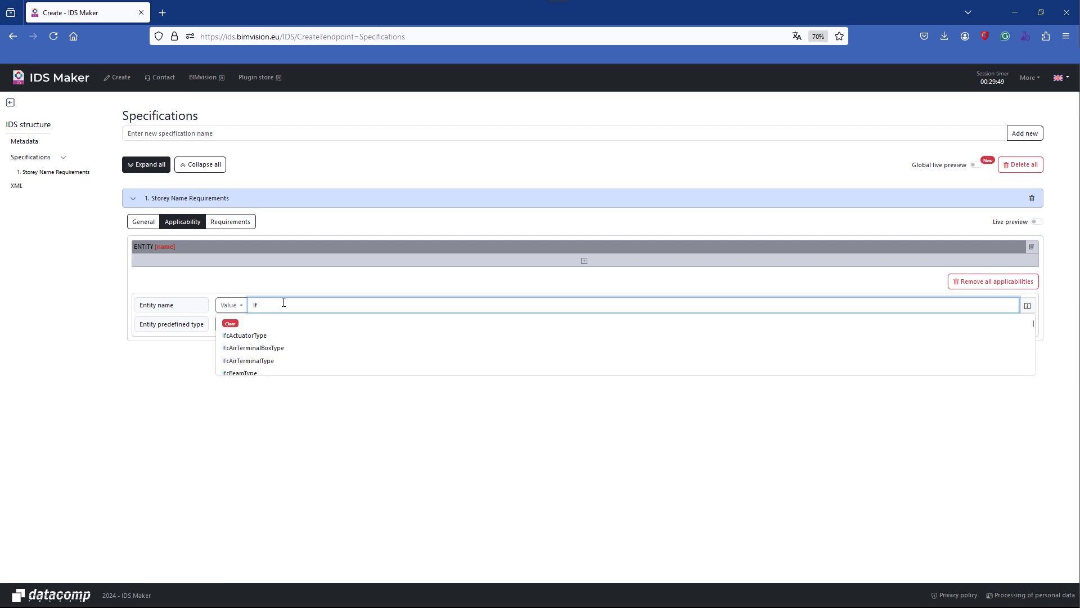
text(cbu)
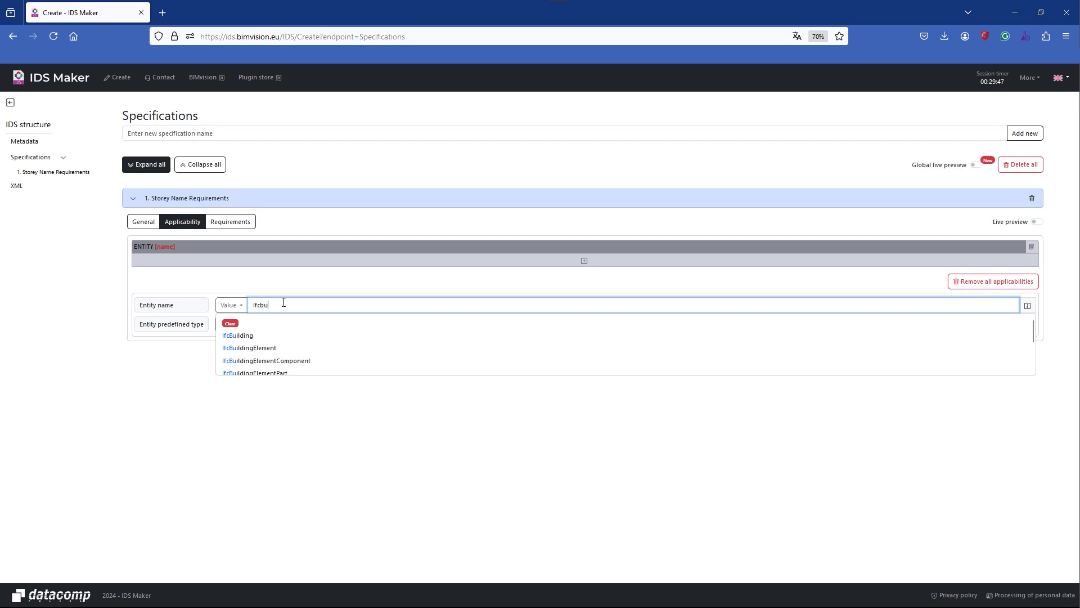
text(ildingsto)
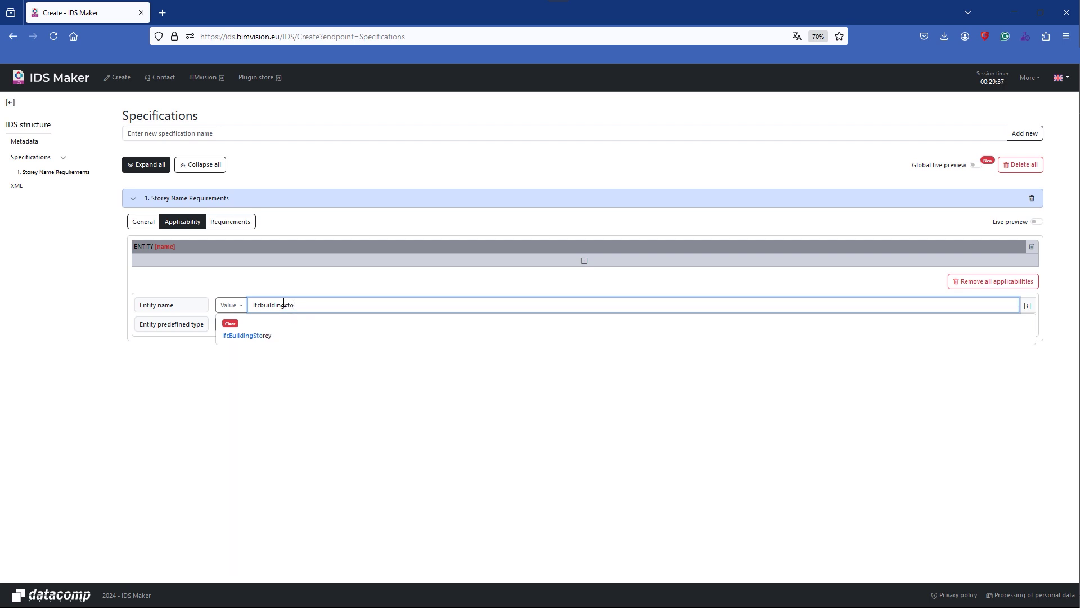
click(235, 336)
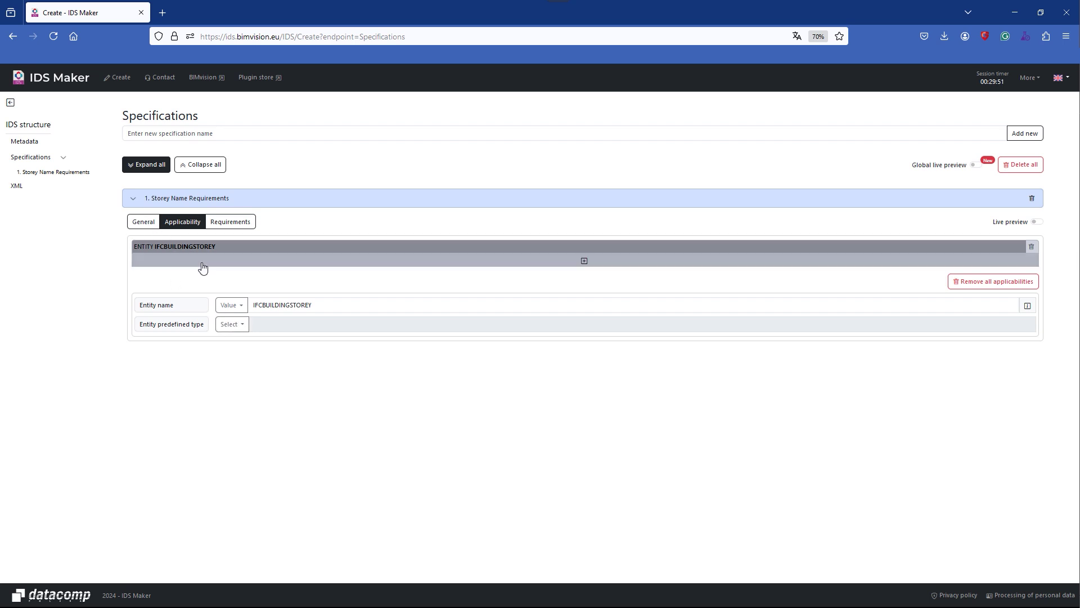
Review the storey specification's IFC version, specification type and applicability entity name.
click(145, 223)
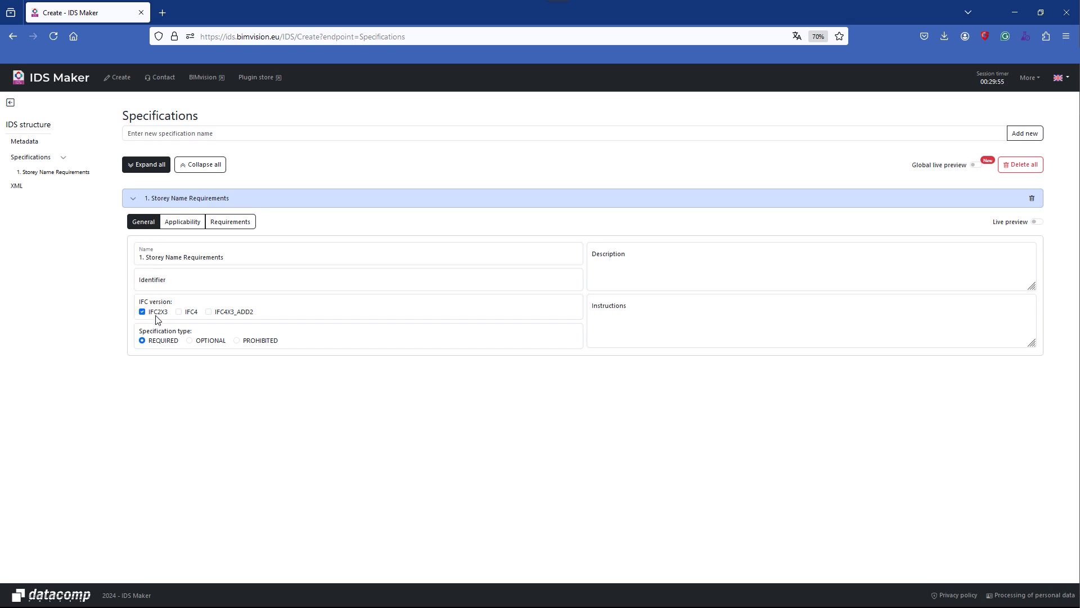
click(163, 344)
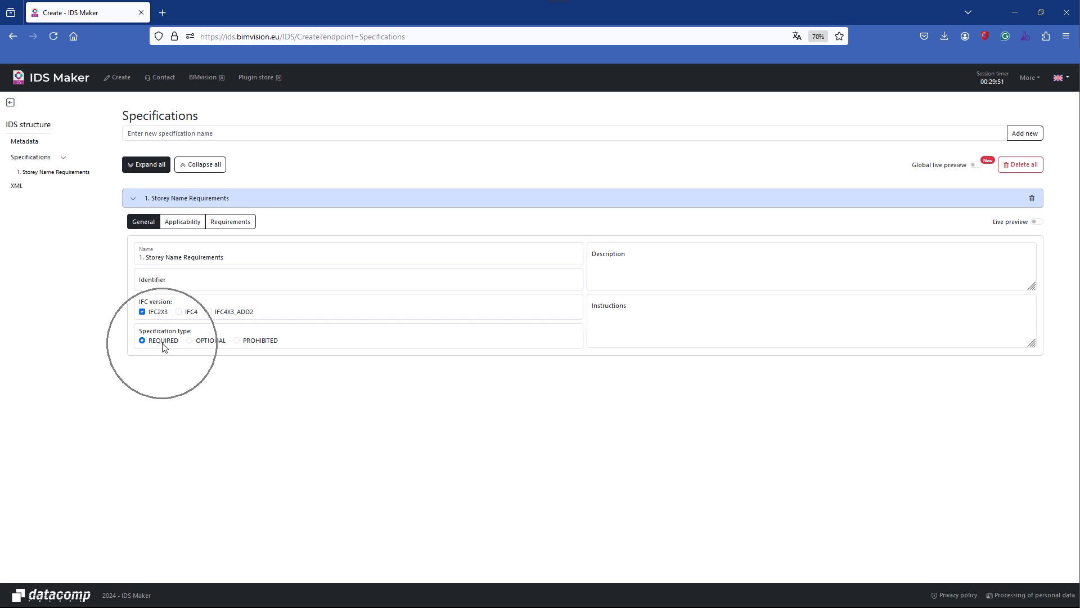
click(171, 230)
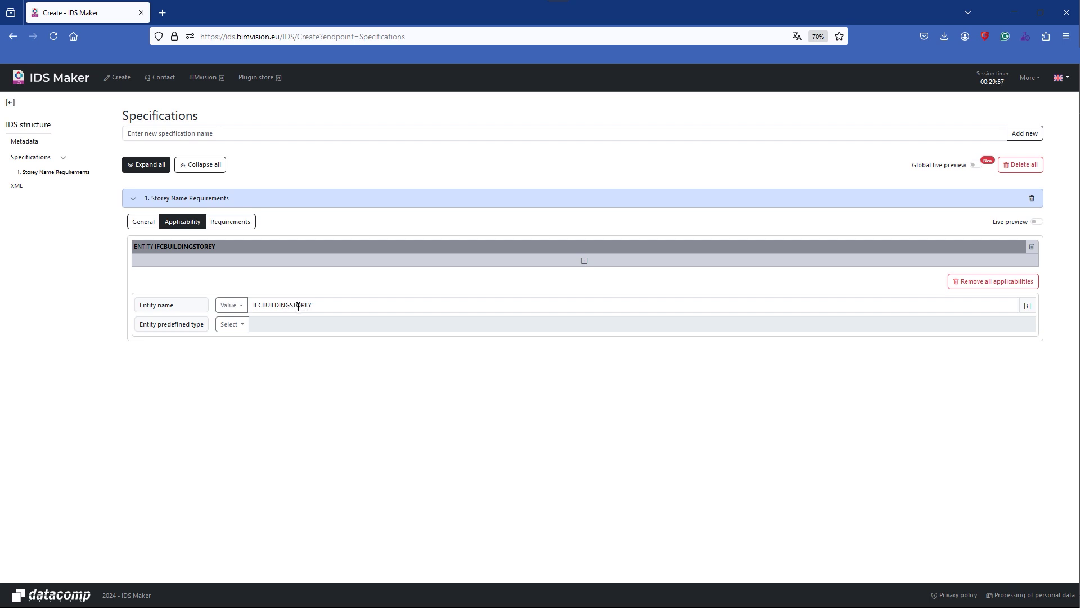
click(298, 307)
click(299, 307)
key(Home)
key(Delete)
click(299, 307)
text(I)
click(296, 306)
Add an Attribute requirement to the storey specification with the attribute name given as the value "Name".
click(229, 222)
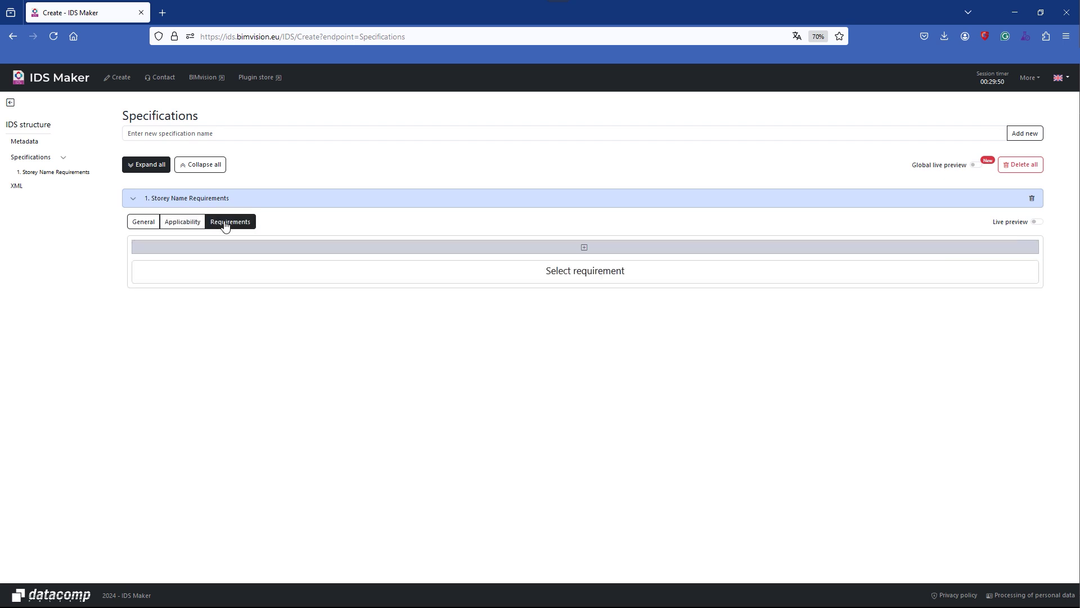
click(258, 255)
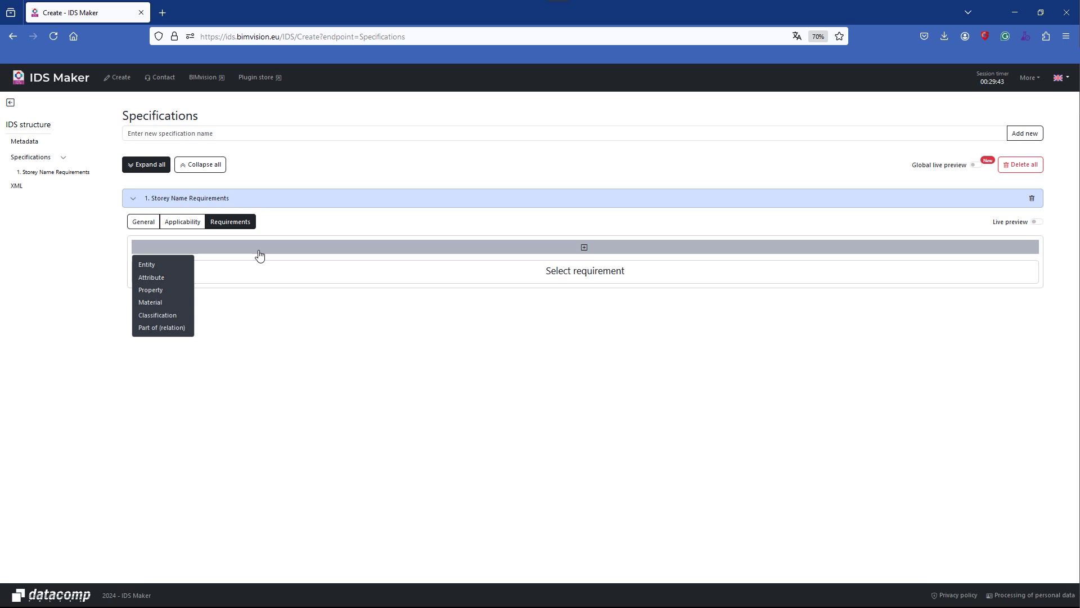
click(154, 279)
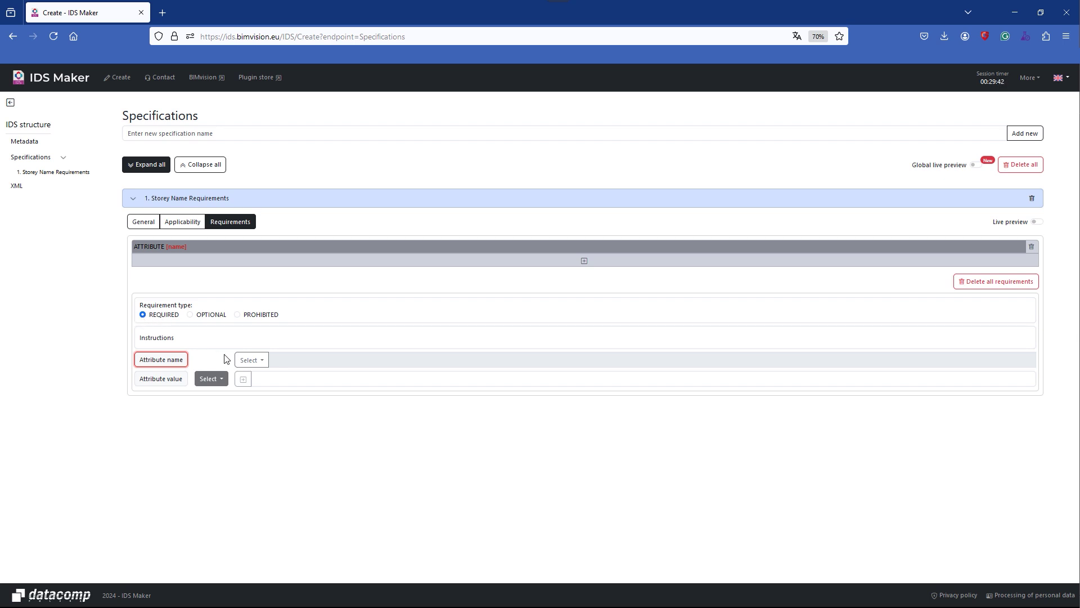
click(256, 364)
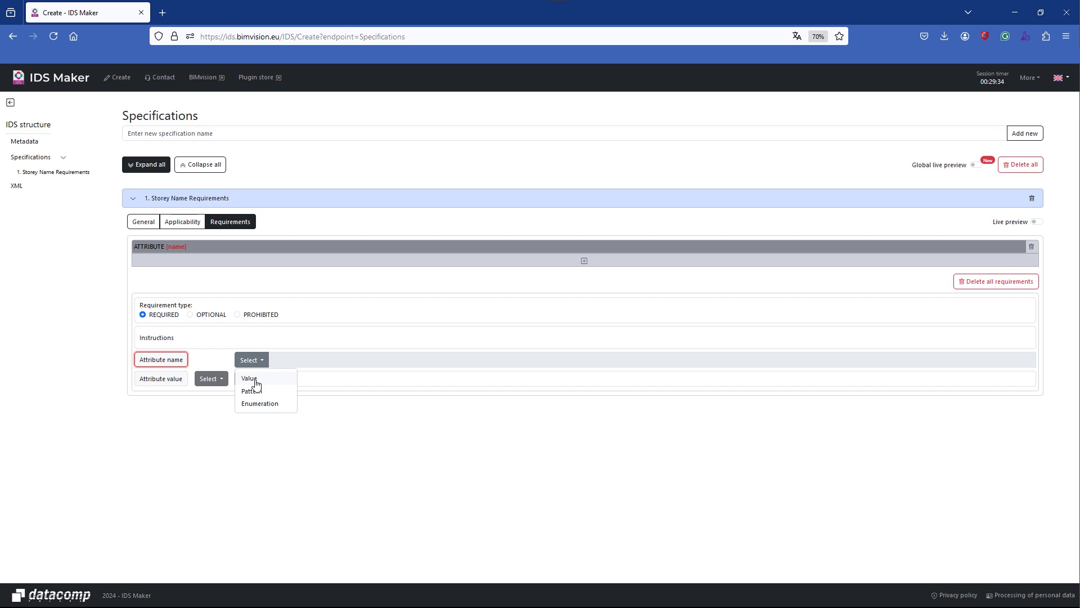
click(252, 380)
click(278, 362)
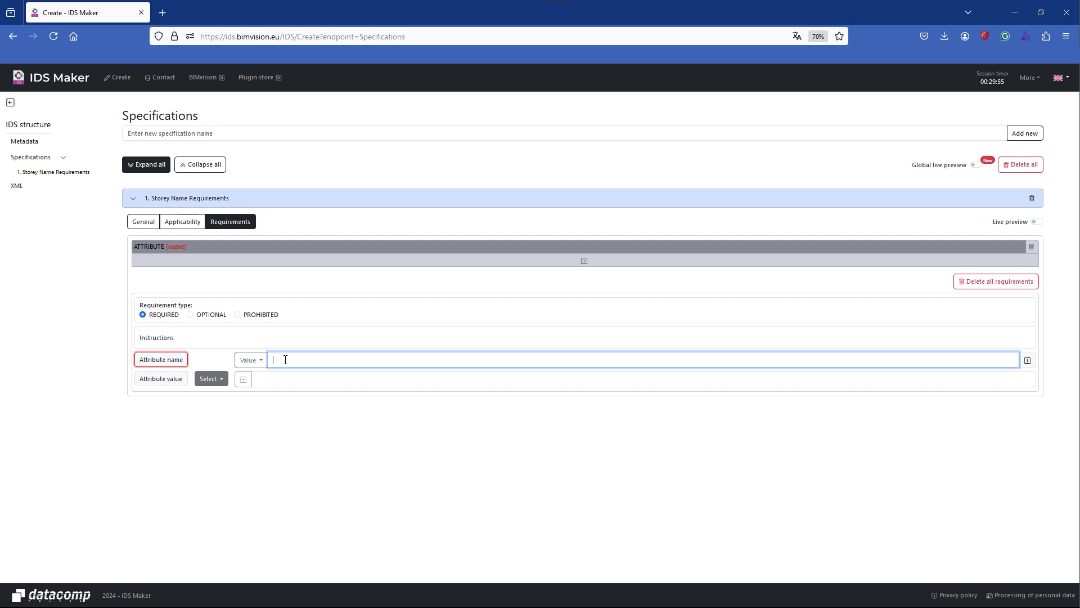
text(N)
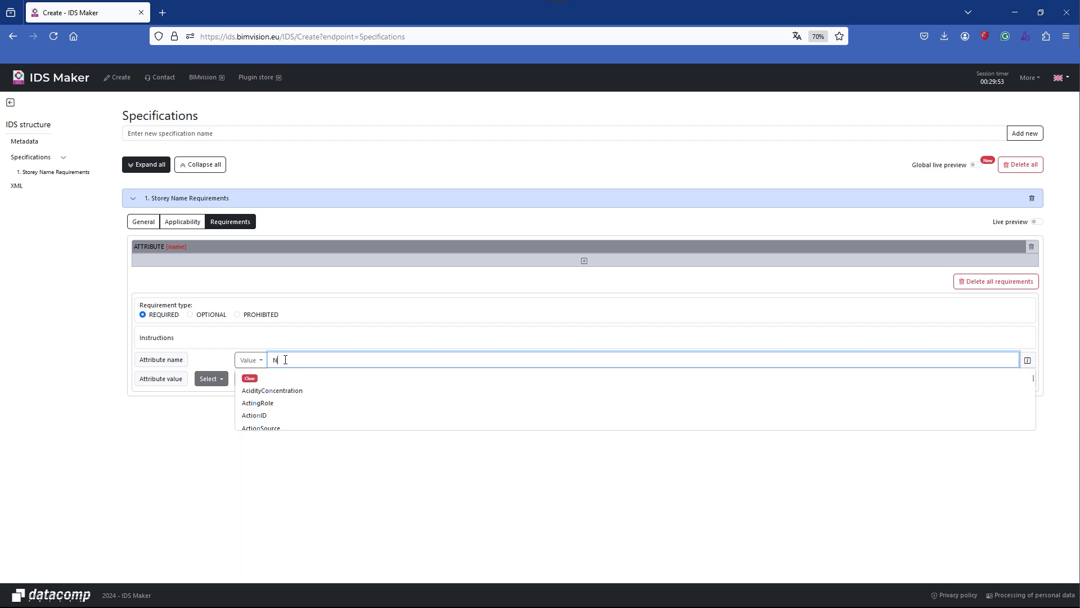
text(ame)
scroll(297, 414, down, 2)
click(278, 404)
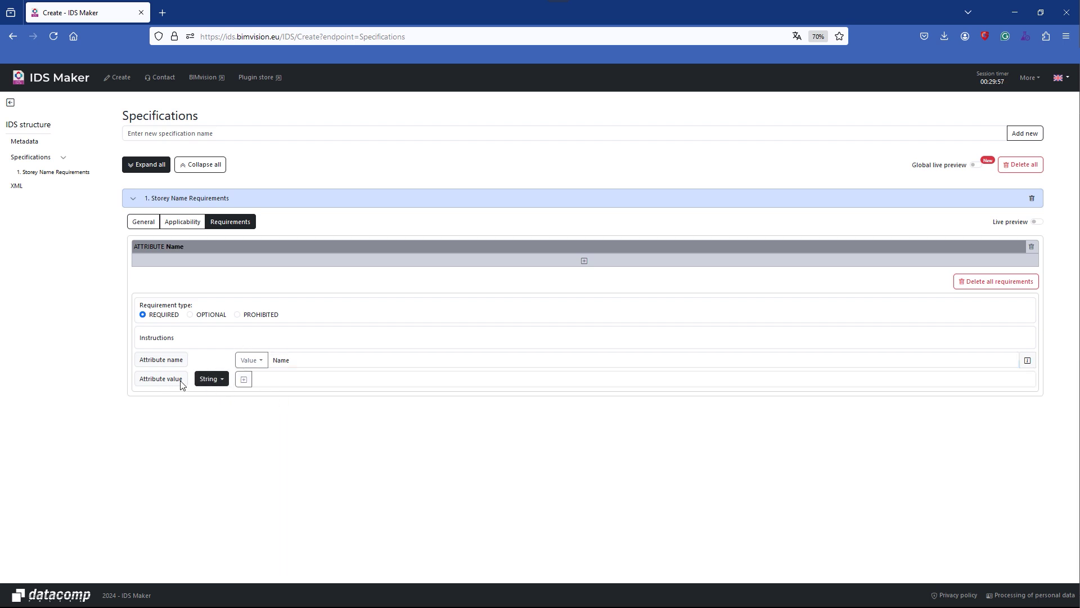
Constrain the Name attribute's string value with the pattern "Floor \d\d".
click(218, 382)
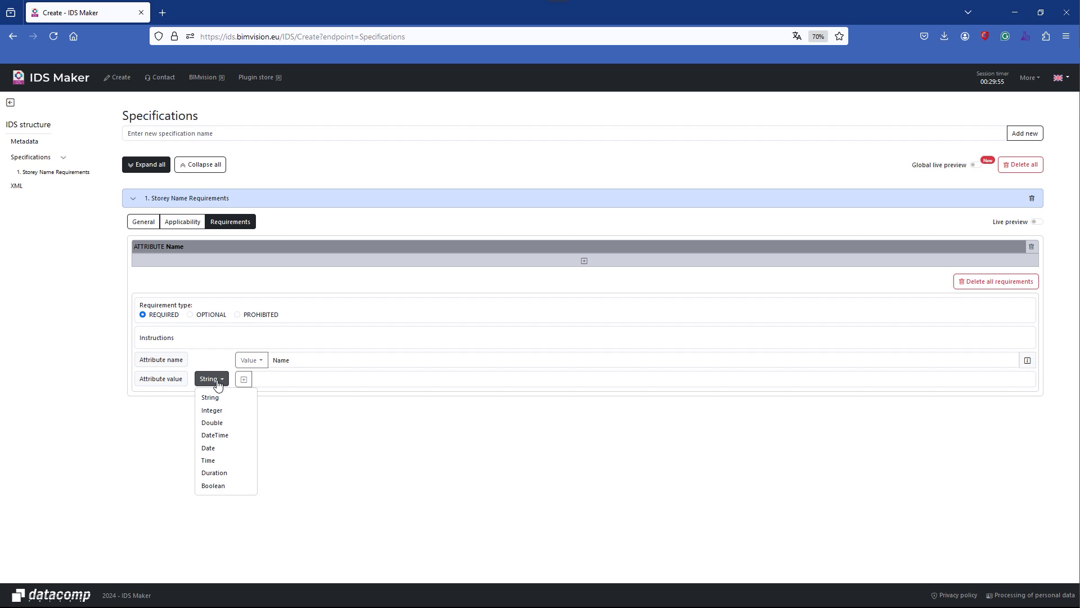
click(218, 382)
click(243, 380)
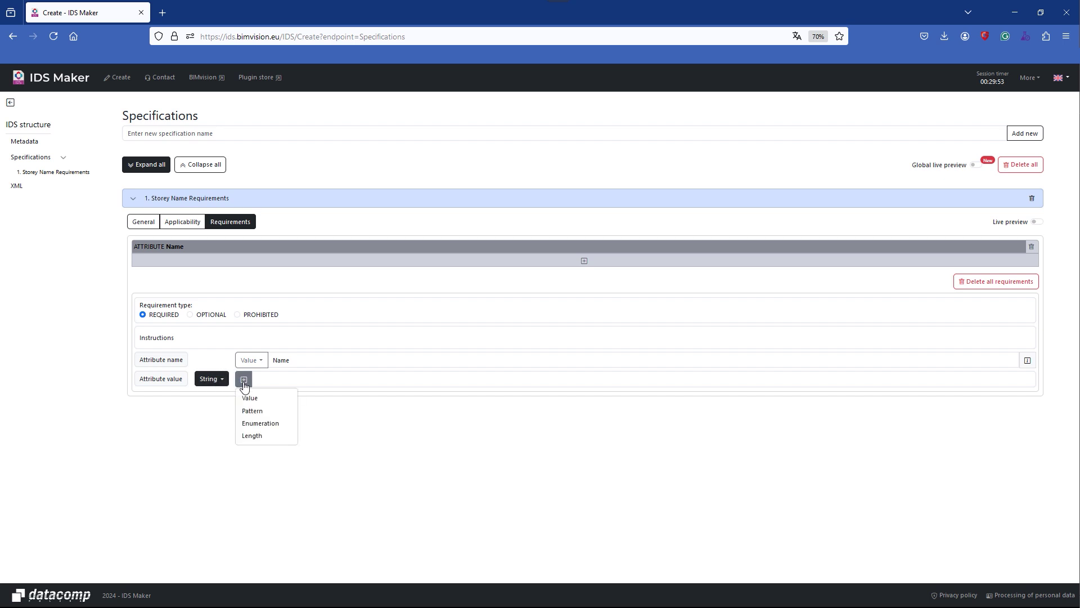
click(269, 414)
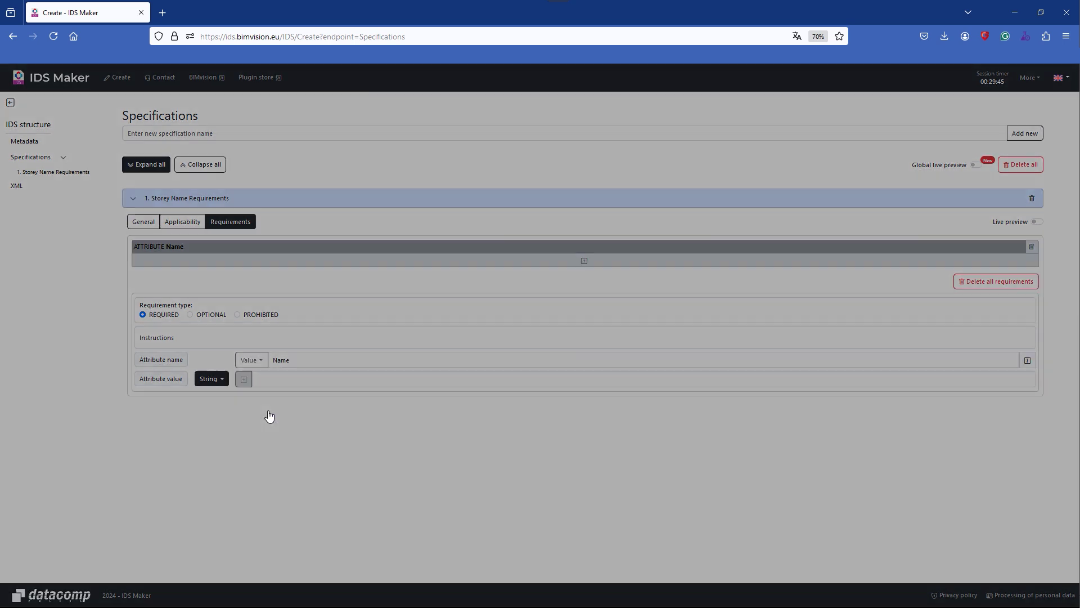
click(479, 159)
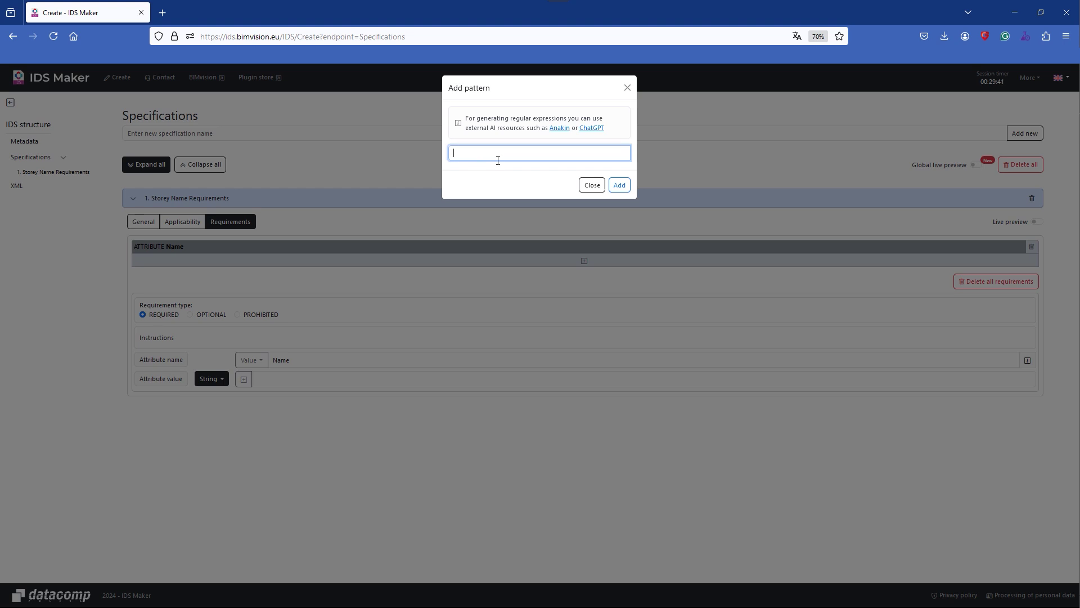
text(F)
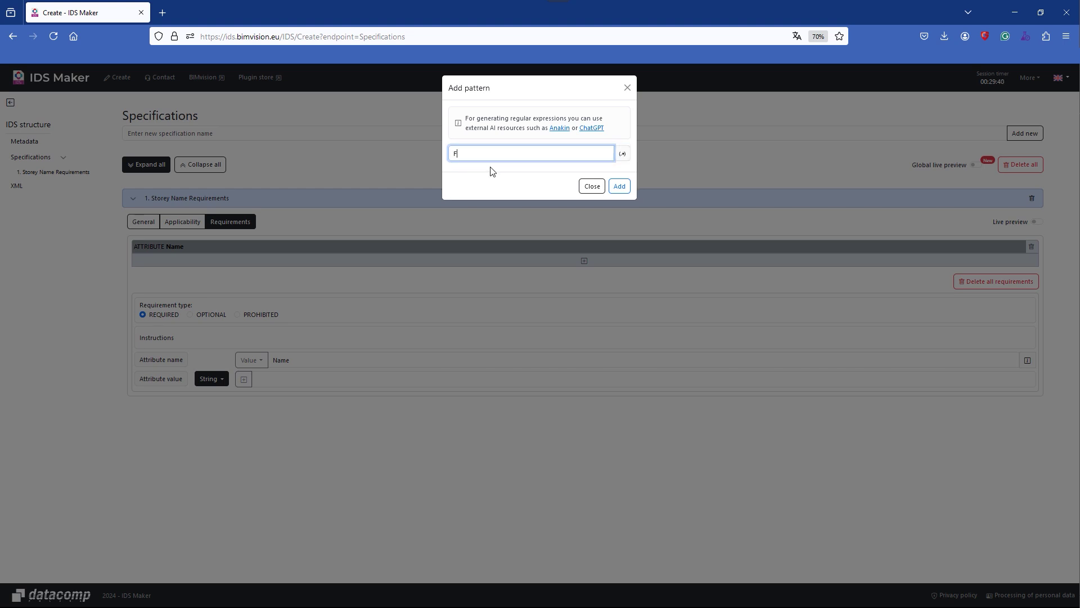
text(loor \d\d)
click(622, 193)
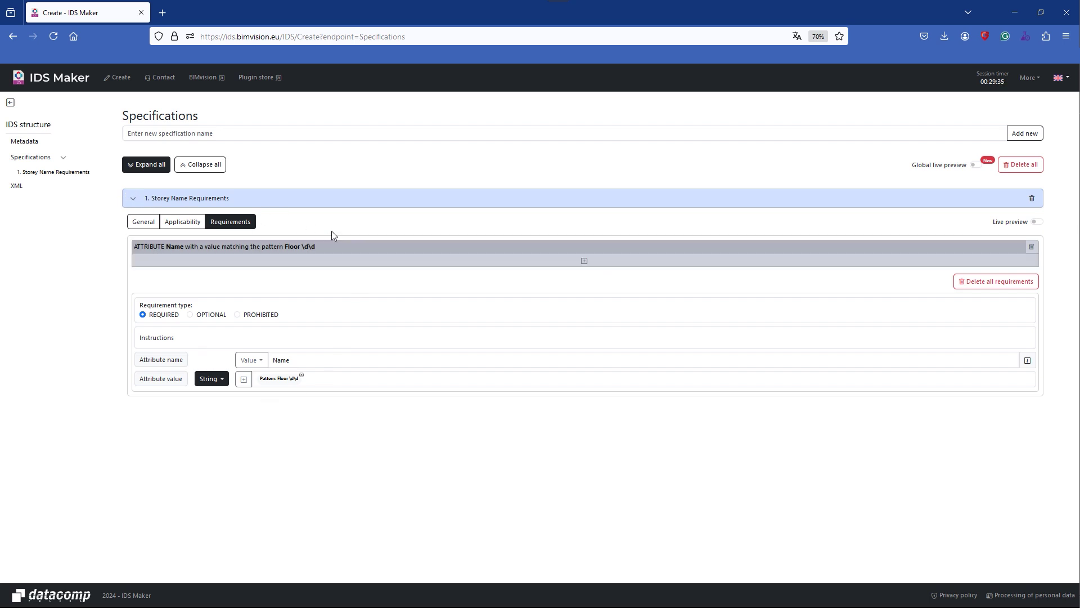
Add a second specification named "2. Space Requirements".
click(790, 134)
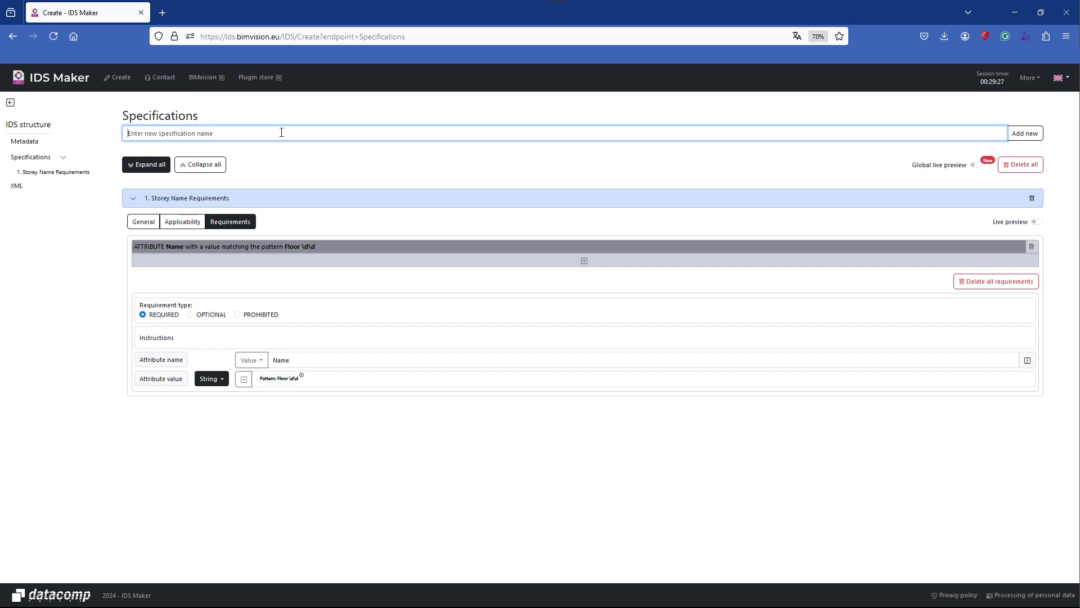
text(2. Space Requirements)
click(1038, 135)
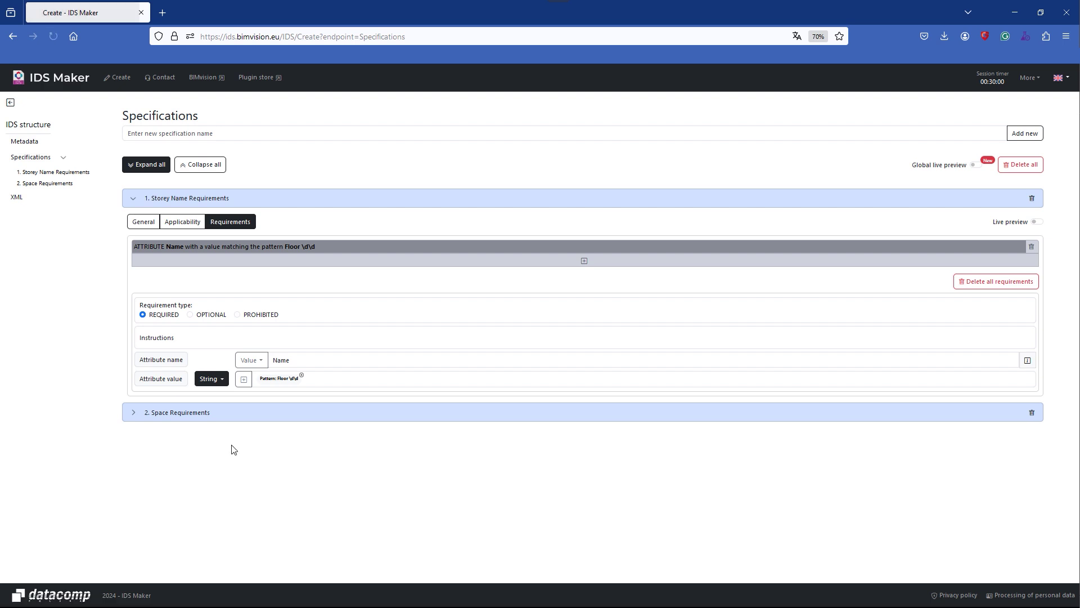
Set the IFC version of the "2. Space Requirements" specification to IFC2X3.
click(129, 416)
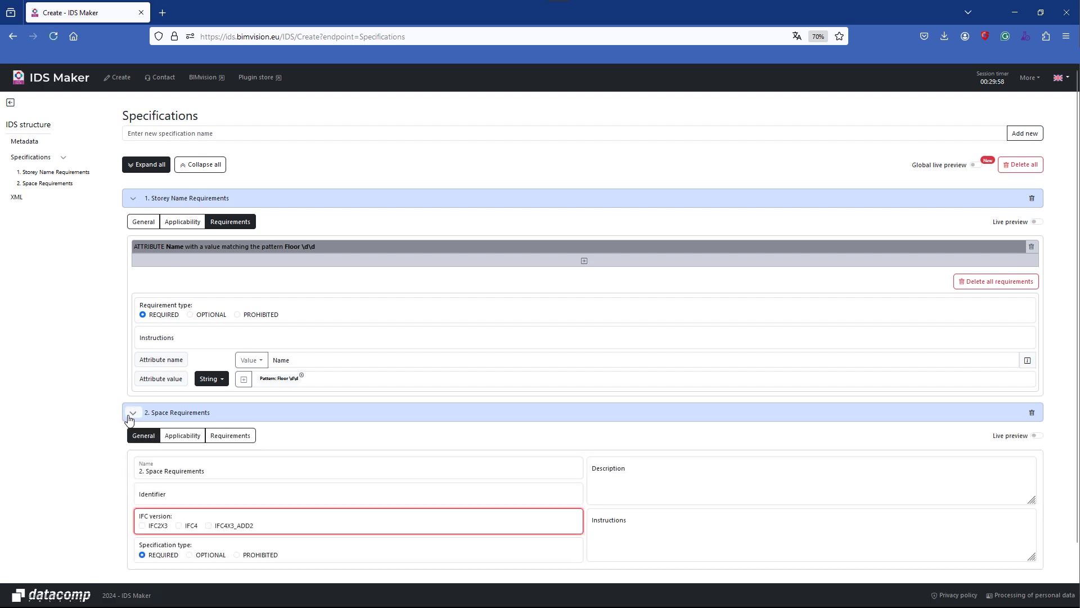
scroll(532, 457, down, 2)
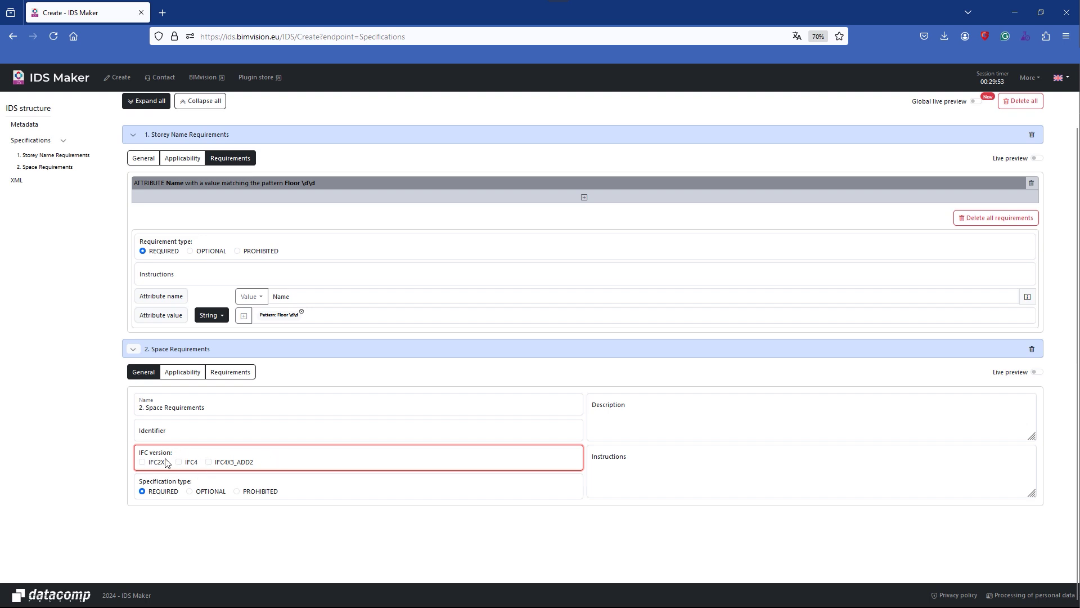
click(143, 465)
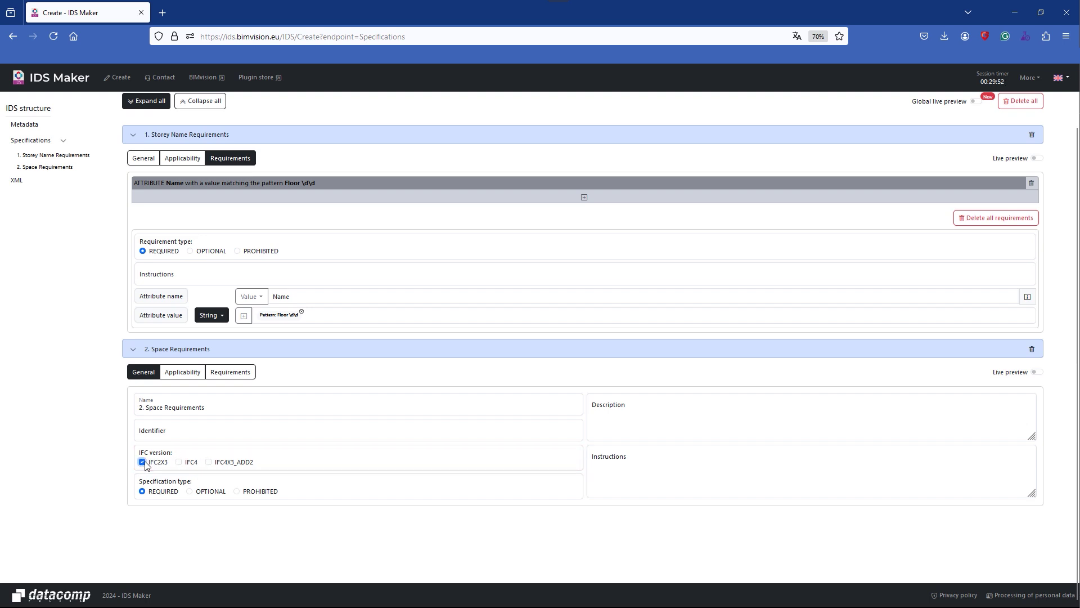
Collapse the storey specification and add an Entity facet to the space specification's applicability.
click(172, 375)
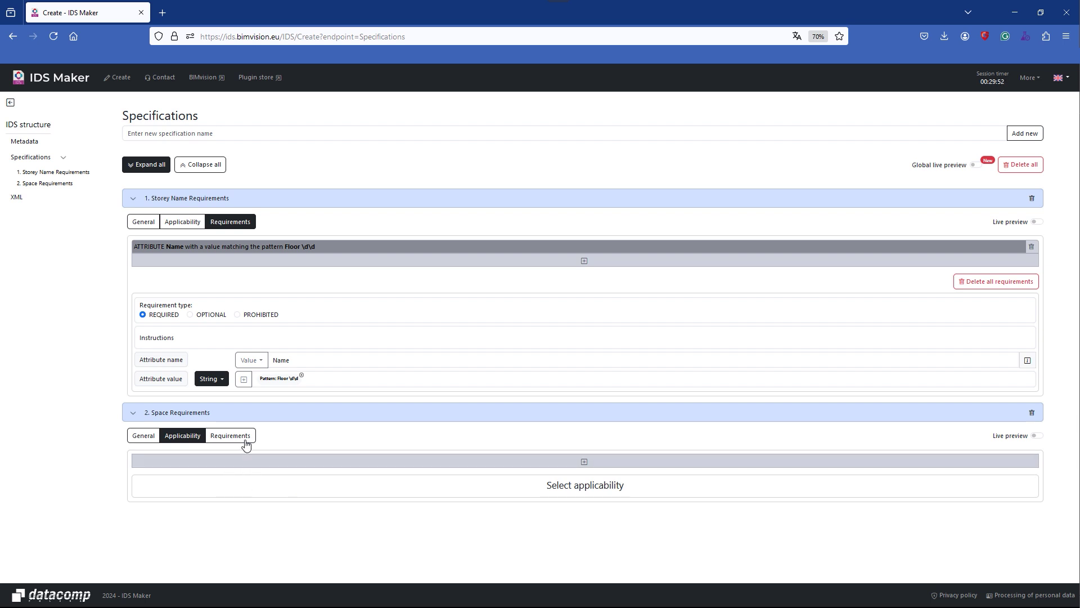
click(133, 198)
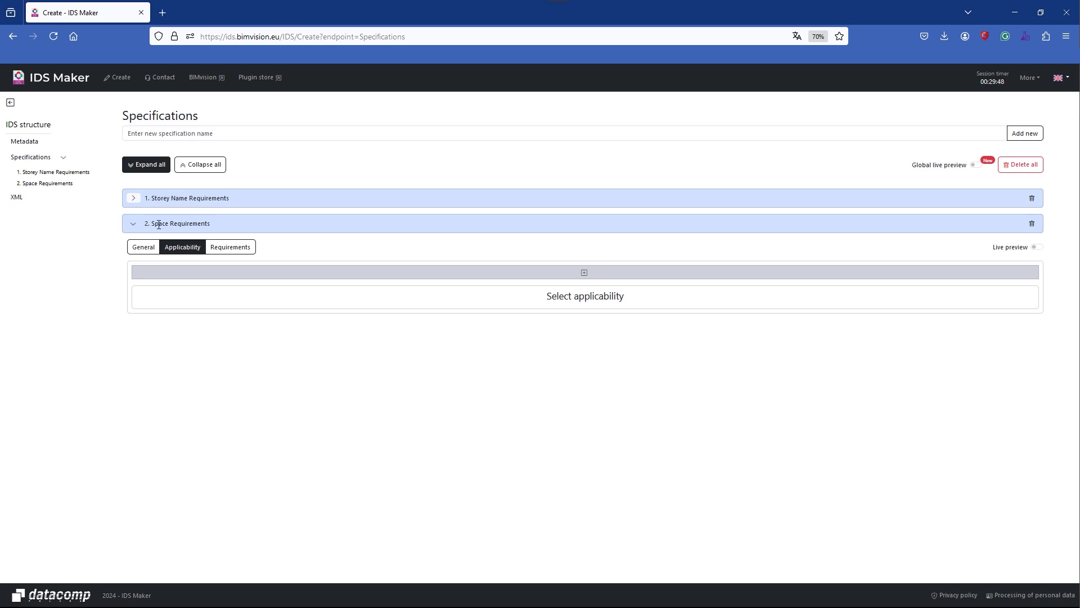
click(191, 272)
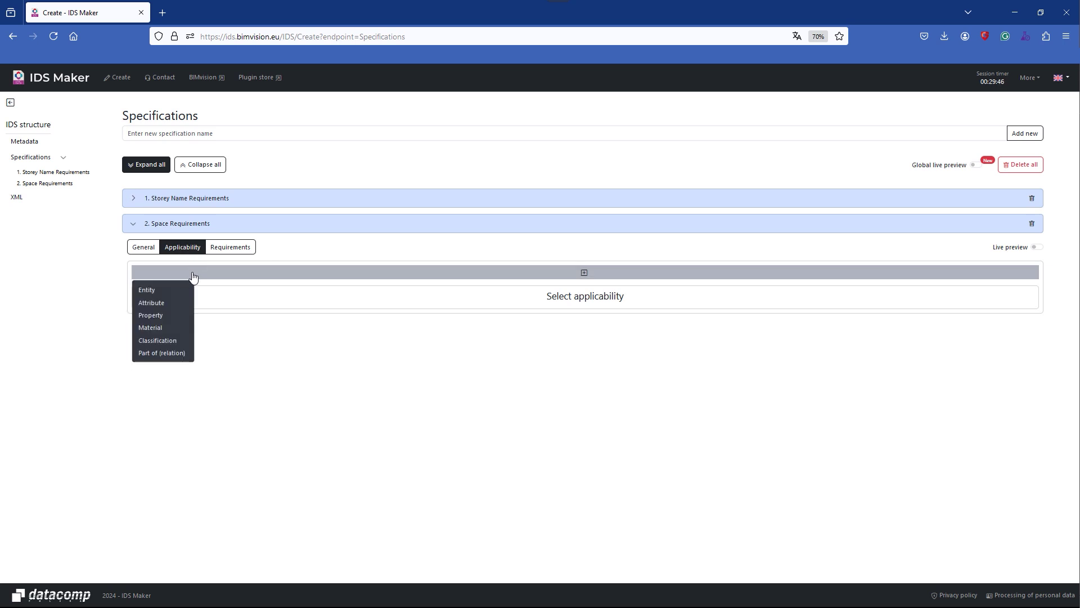
click(165, 296)
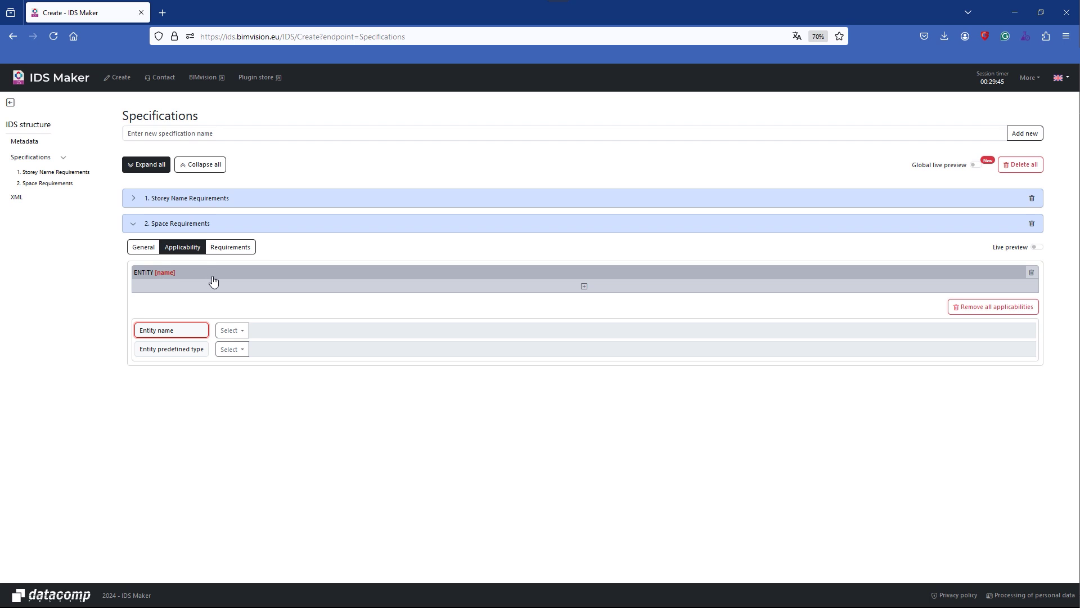
click(432, 275)
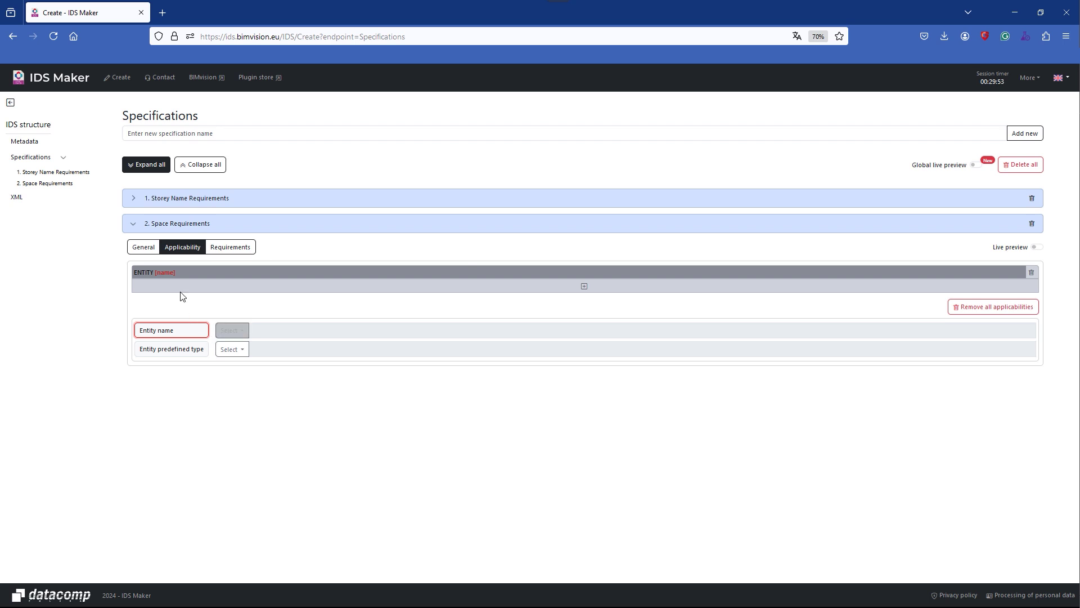
click(142, 251)
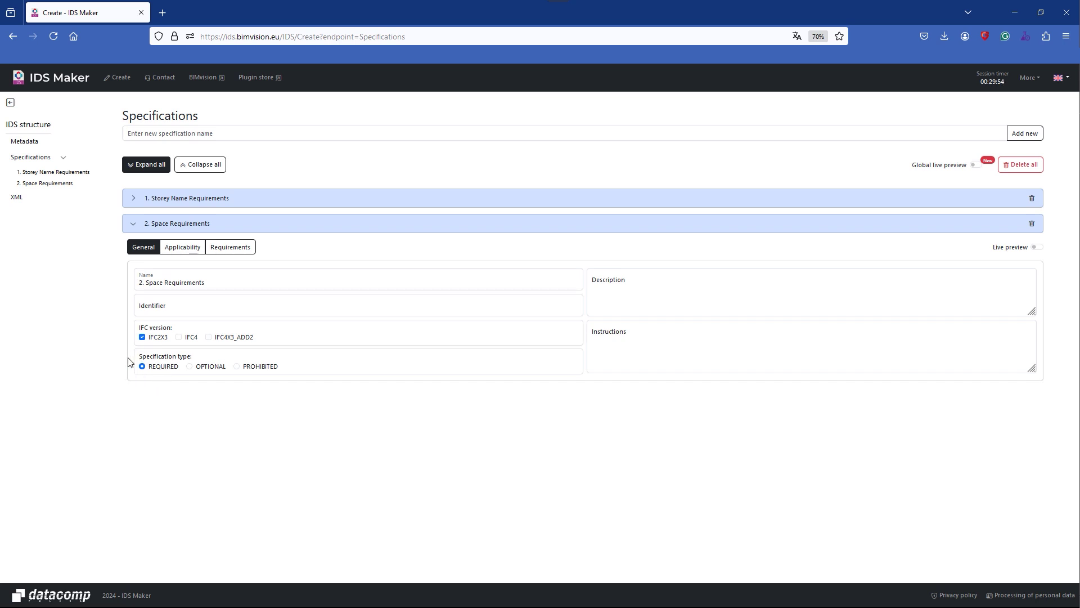
click(174, 251)
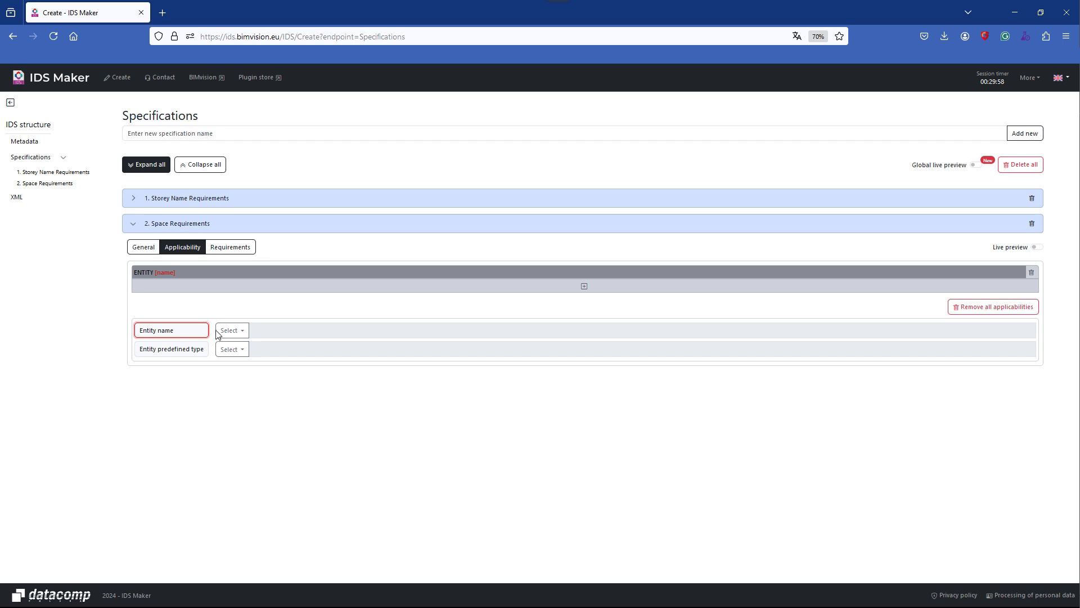
Define the applicability's entity name as the value IfcSpace.
click(233, 331)
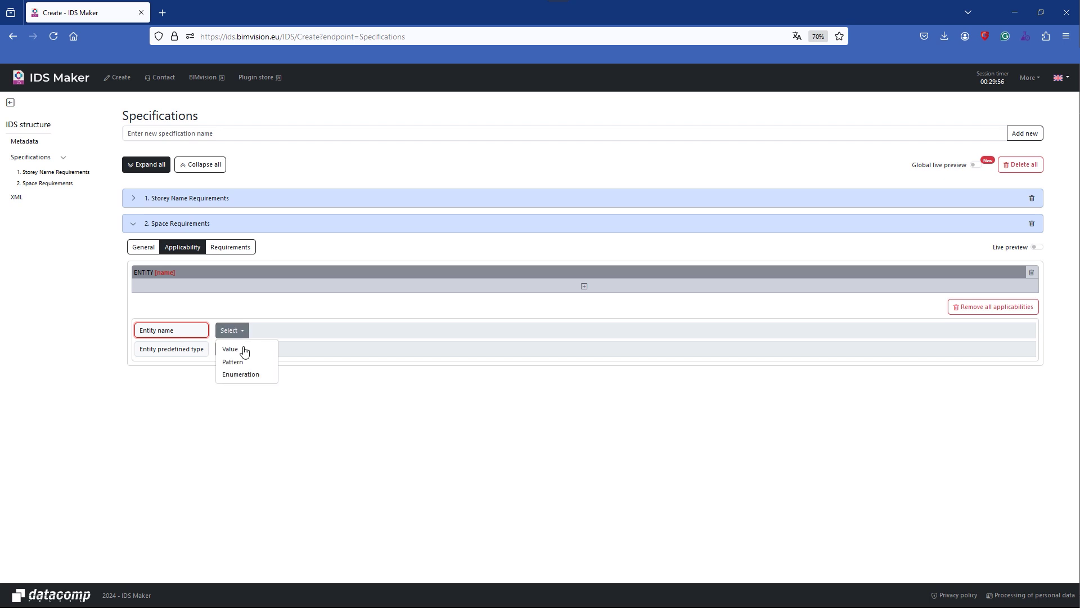
click(241, 350)
click(262, 328)
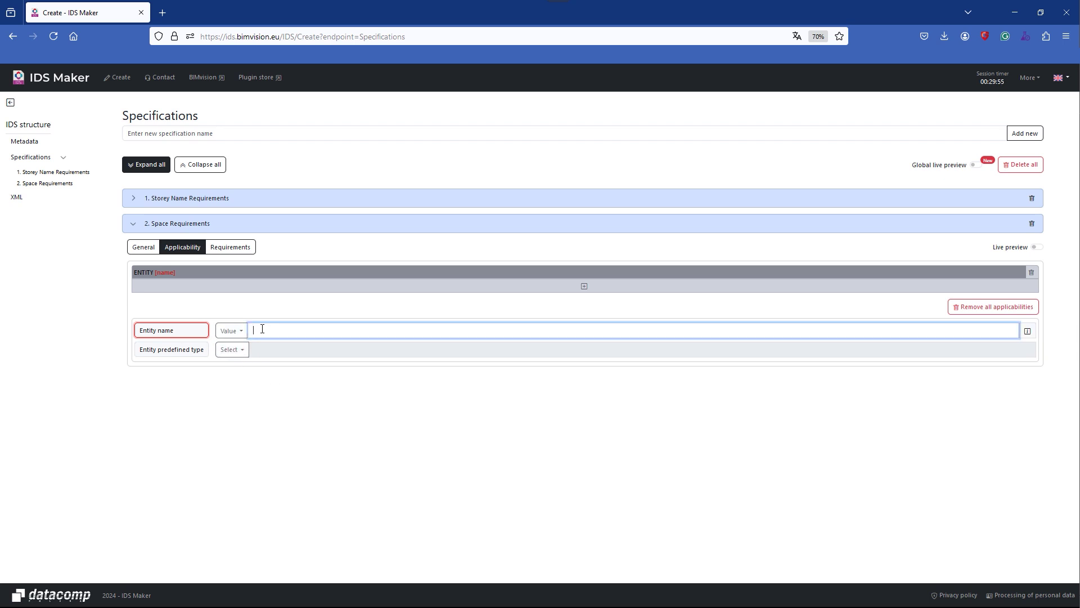
text(Ifcs)
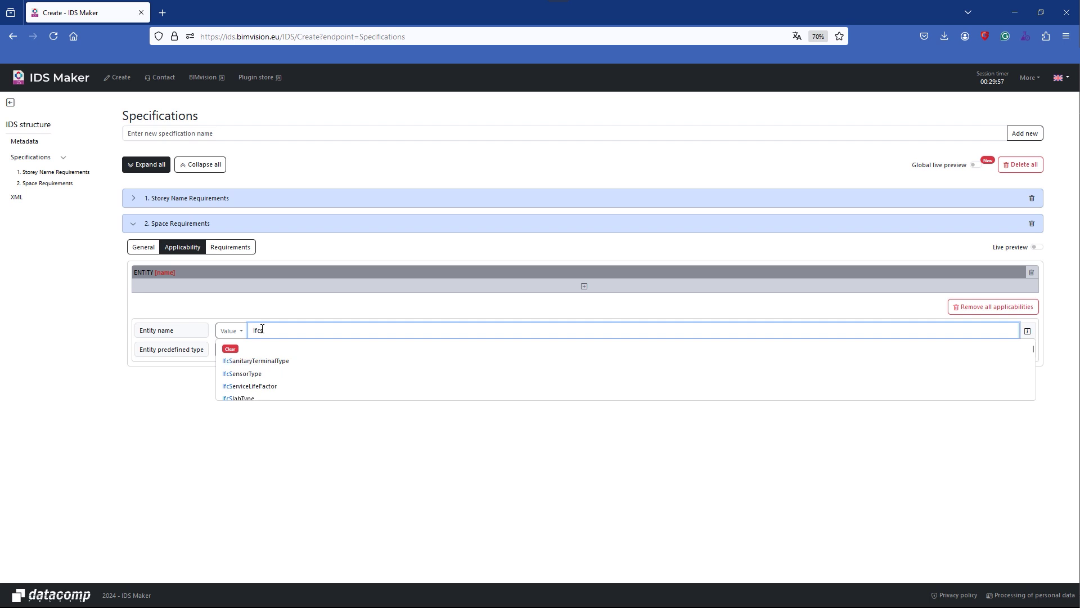
text(pa)
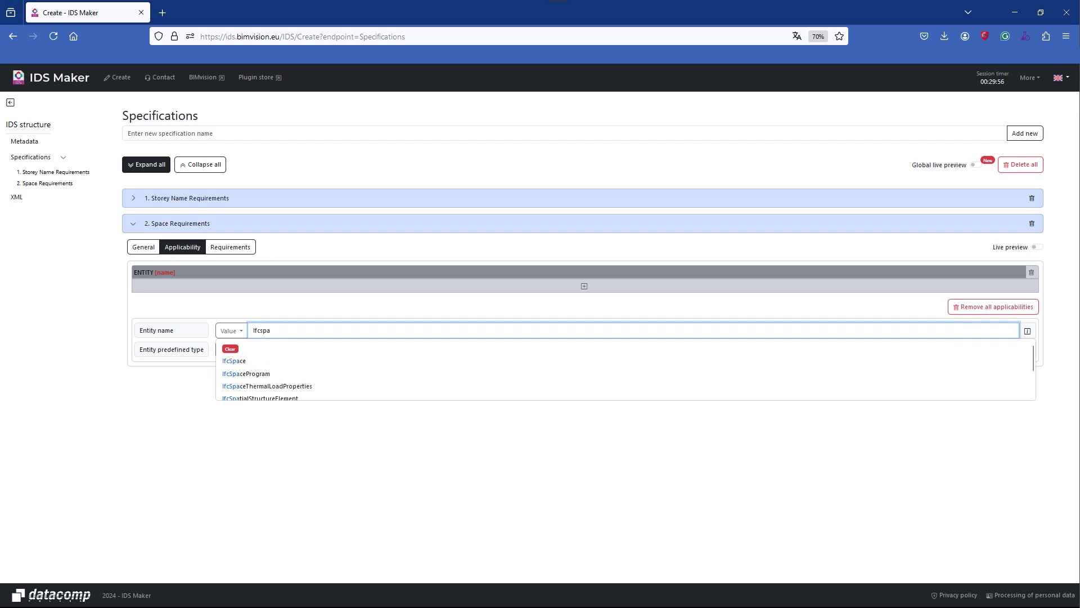
click(241, 362)
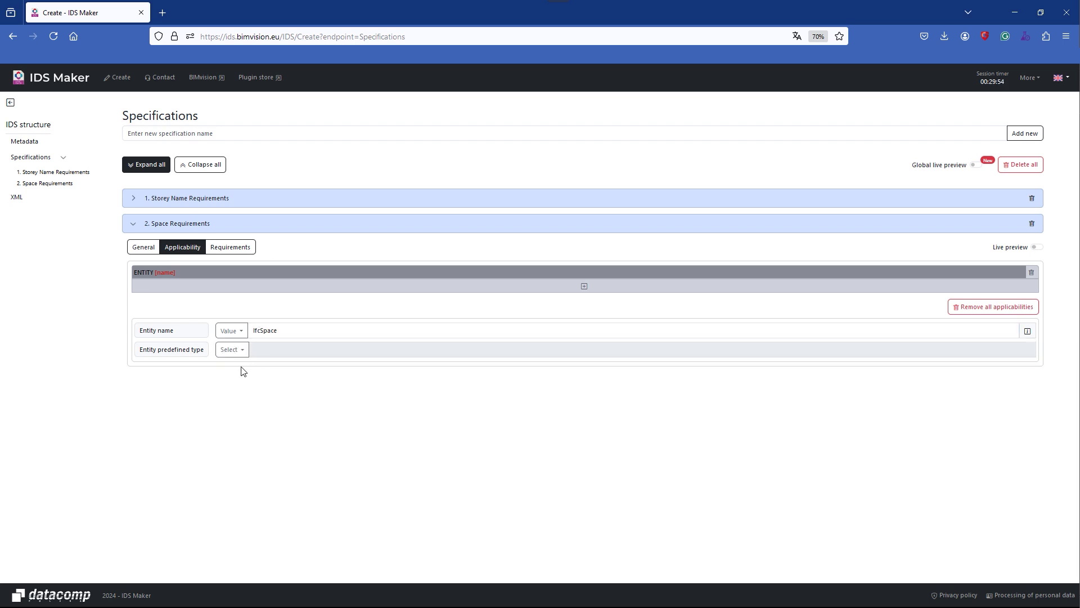
Add an Attribute requirement to the space specification with the attribute name given as the value "Name".
click(222, 249)
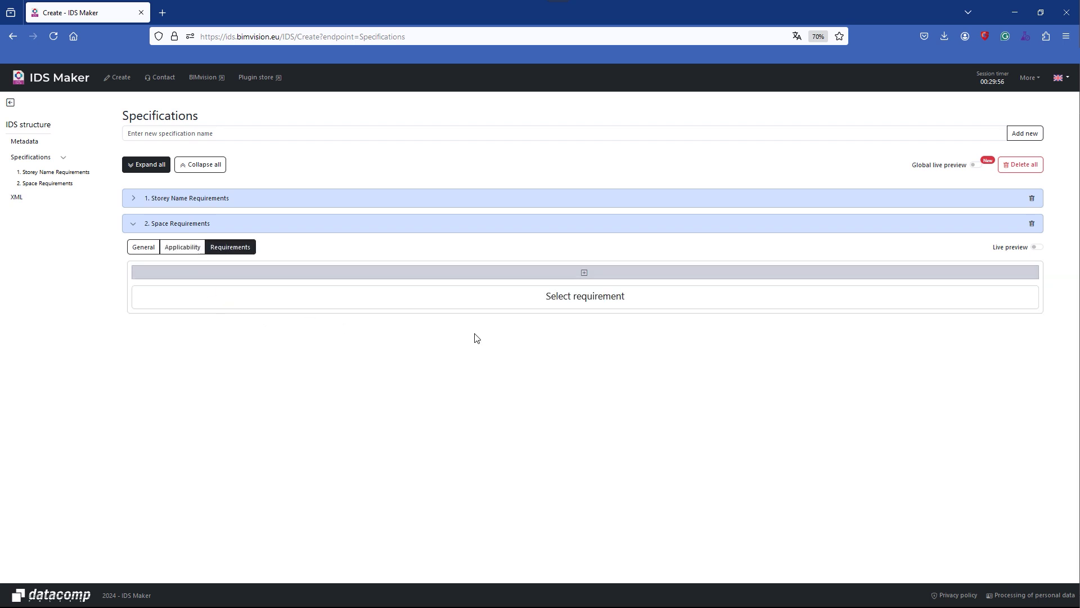
click(265, 273)
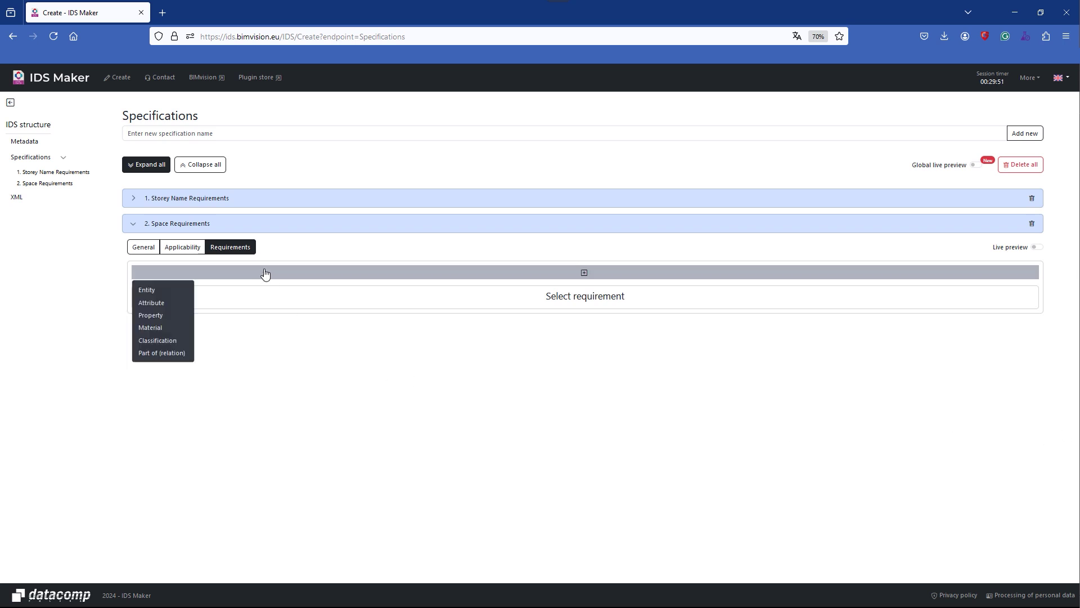
click(153, 303)
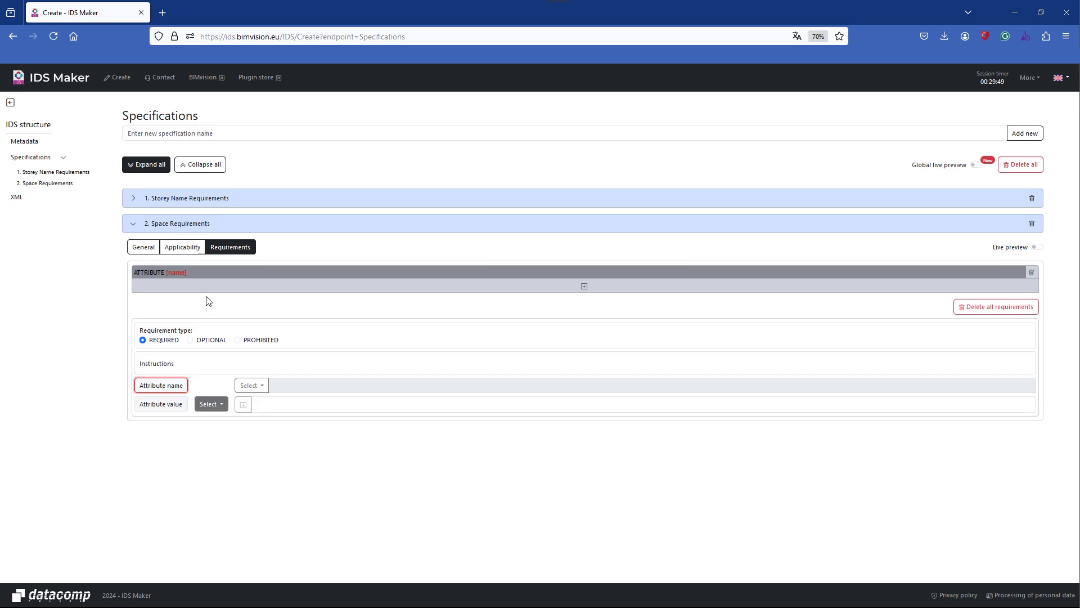
click(251, 385)
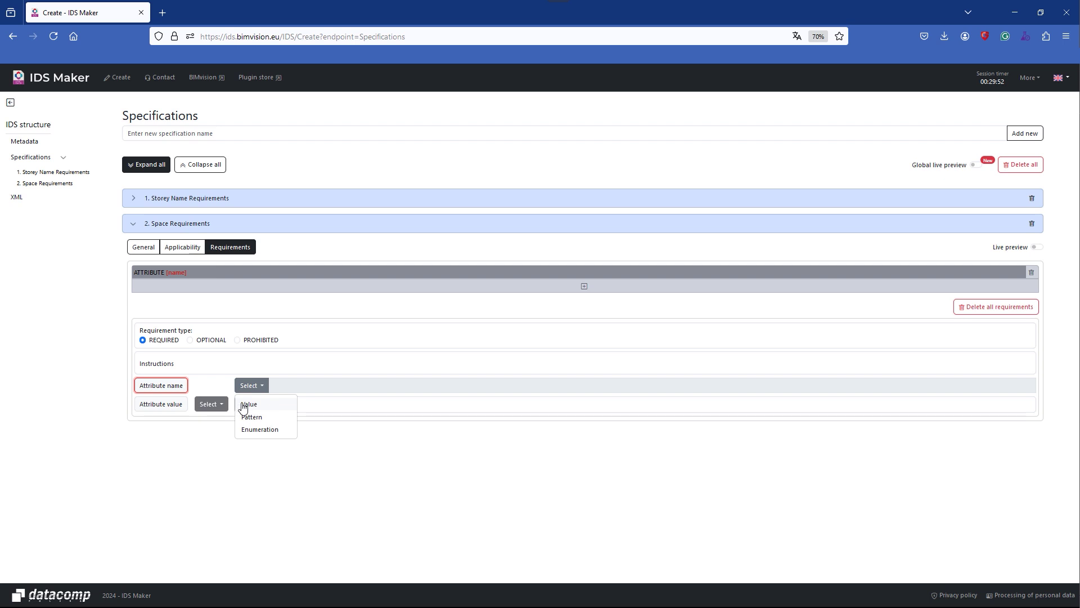
click(248, 404)
click(284, 385)
text(Name)
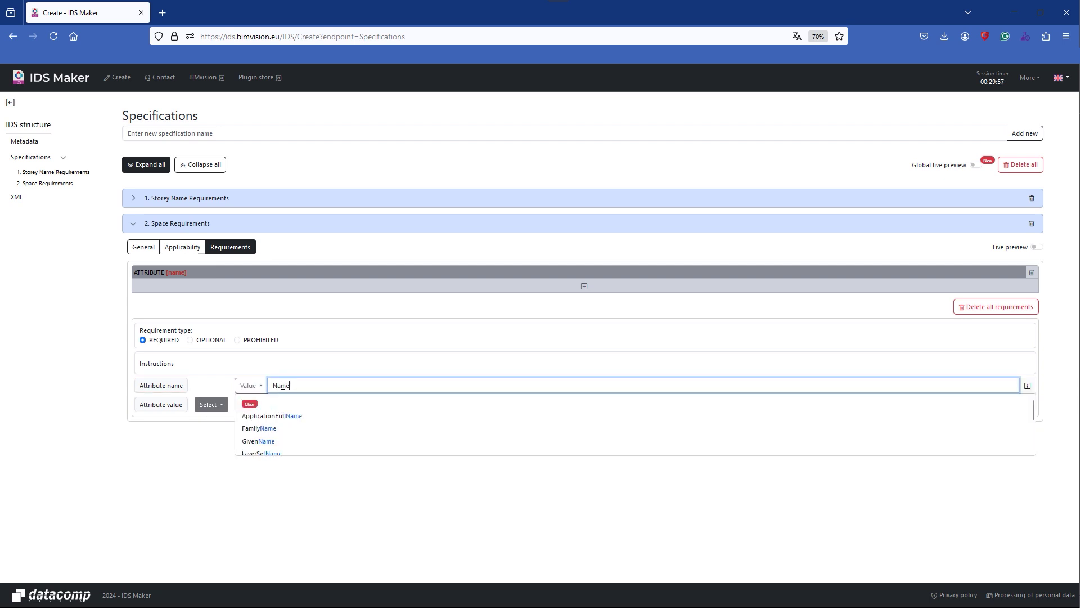
scroll(280, 420, down, 2)
click(268, 443)
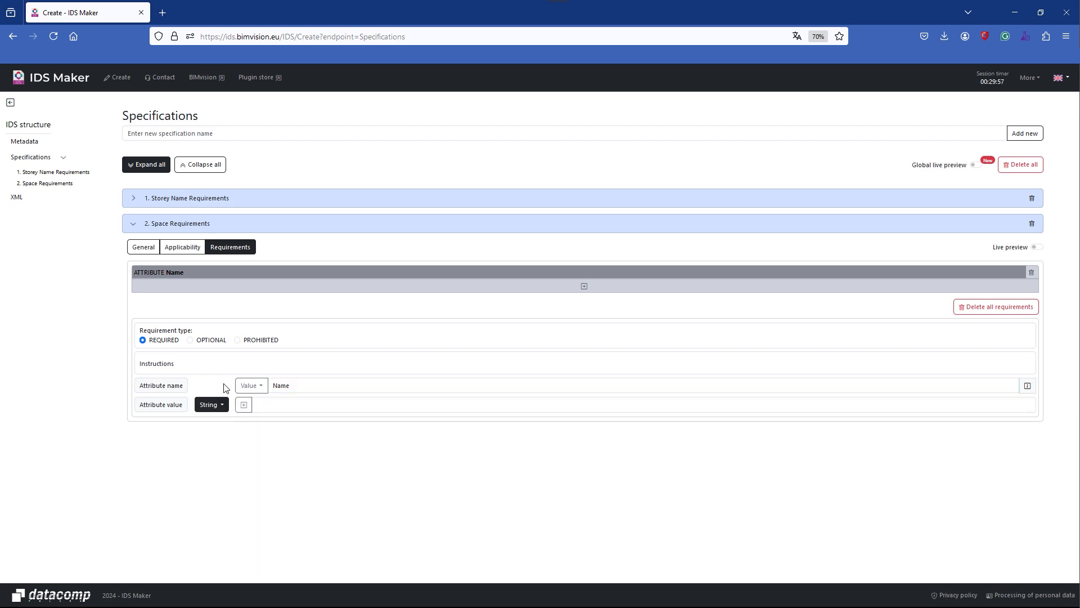
Constrain the space Name attribute's string value with the pattern "^[1-9]\d*$".
click(242, 409)
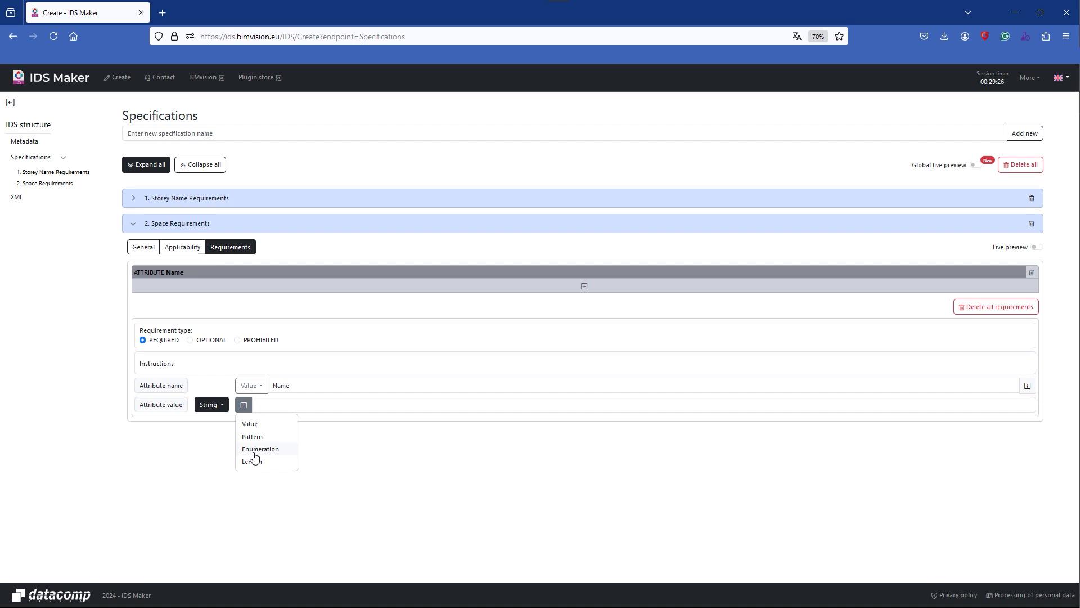
click(252, 452)
click(257, 439)
click(259, 439)
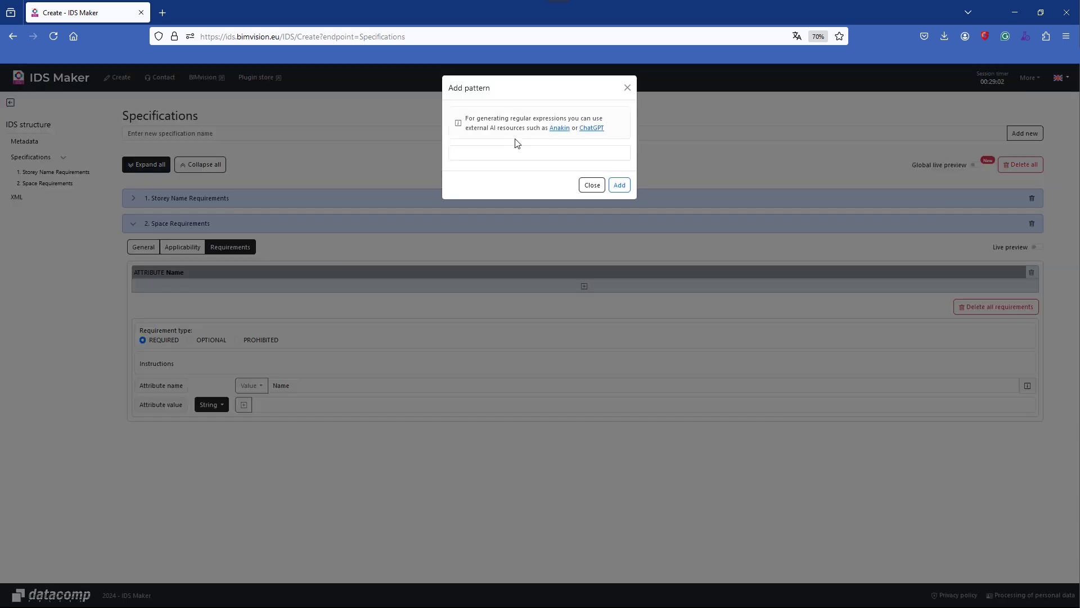
click(523, 152)
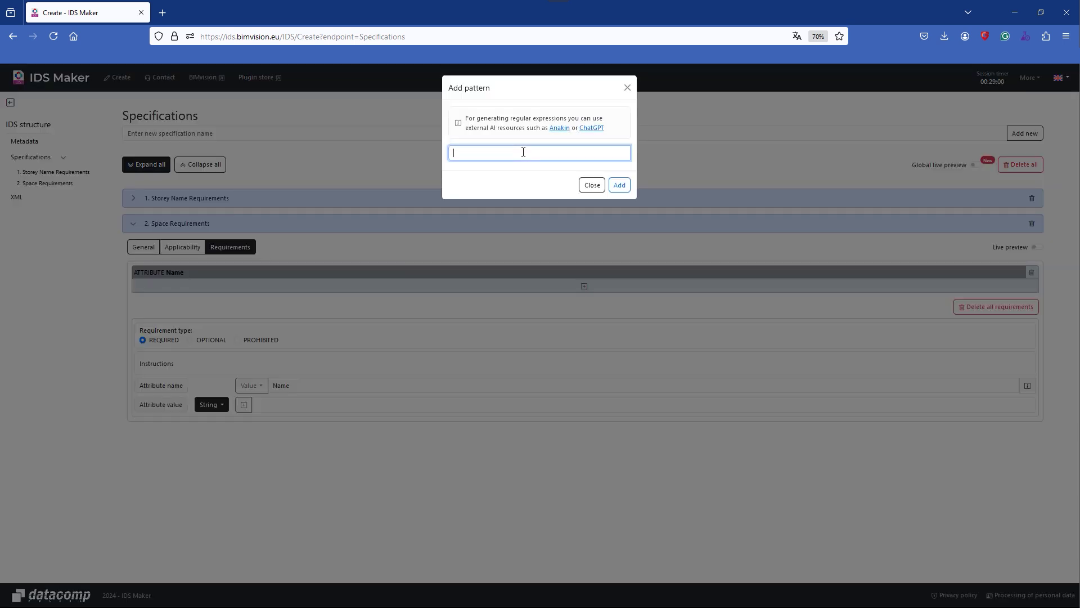
text(^)
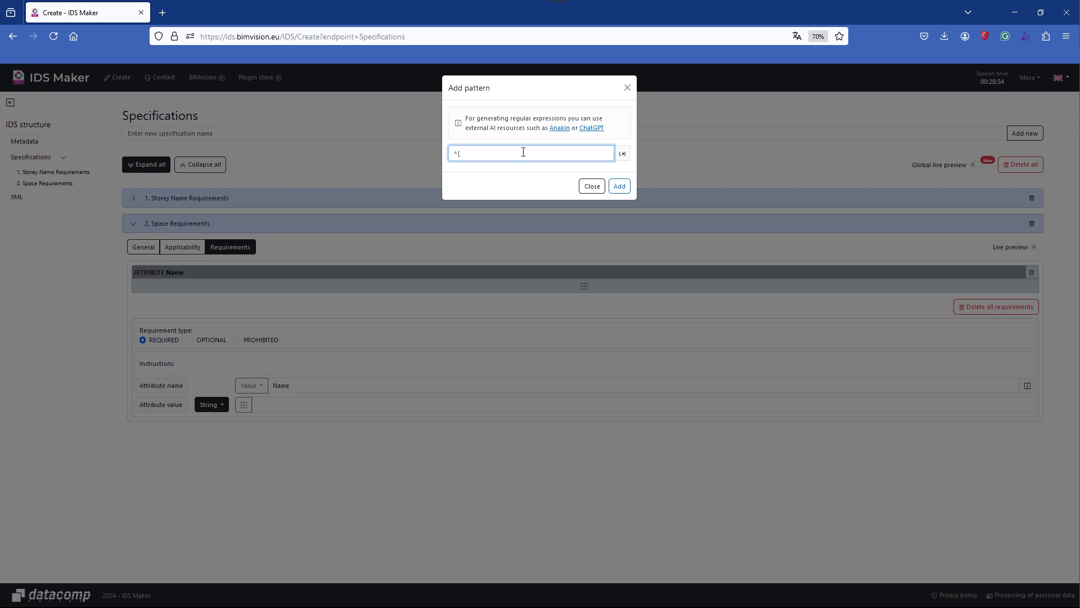
text([1-9]\d*$)
click(619, 186)
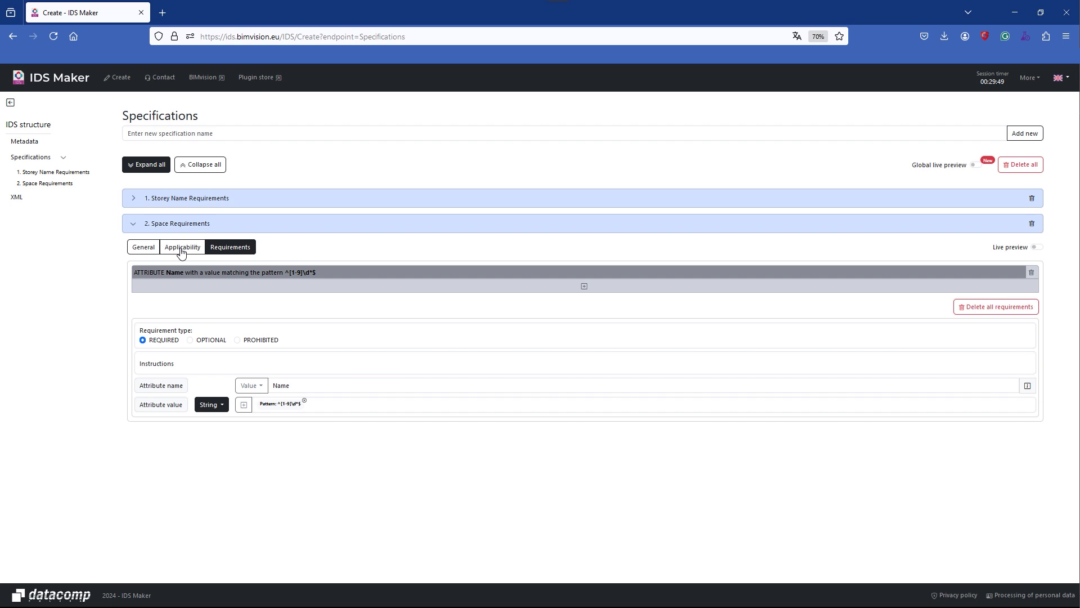
Add a second Attribute requirement to the space specification with the attribute name given as the value "LongName".
click(179, 291)
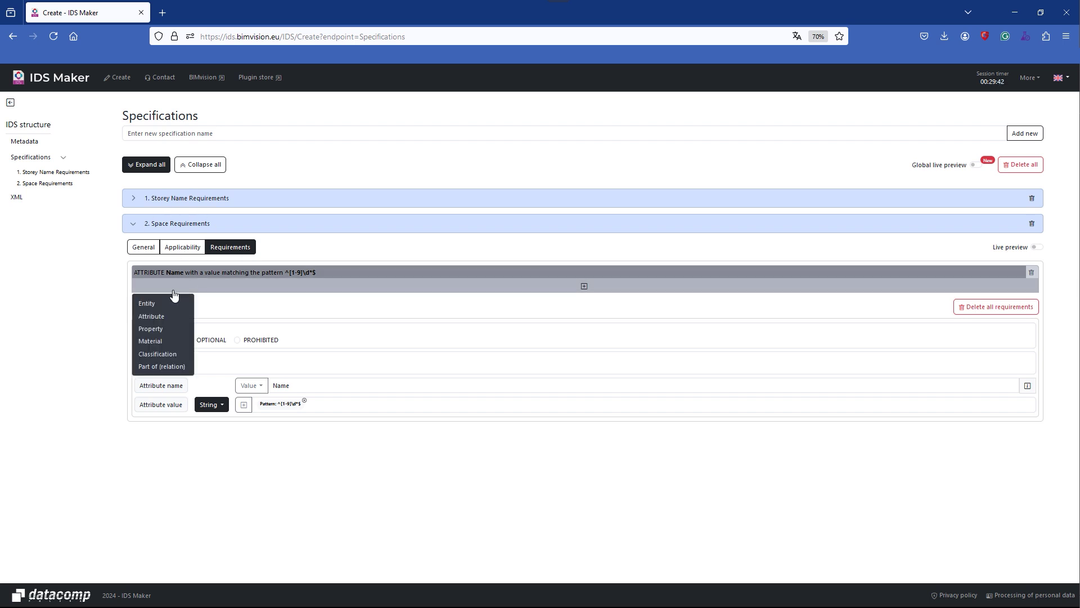
click(156, 317)
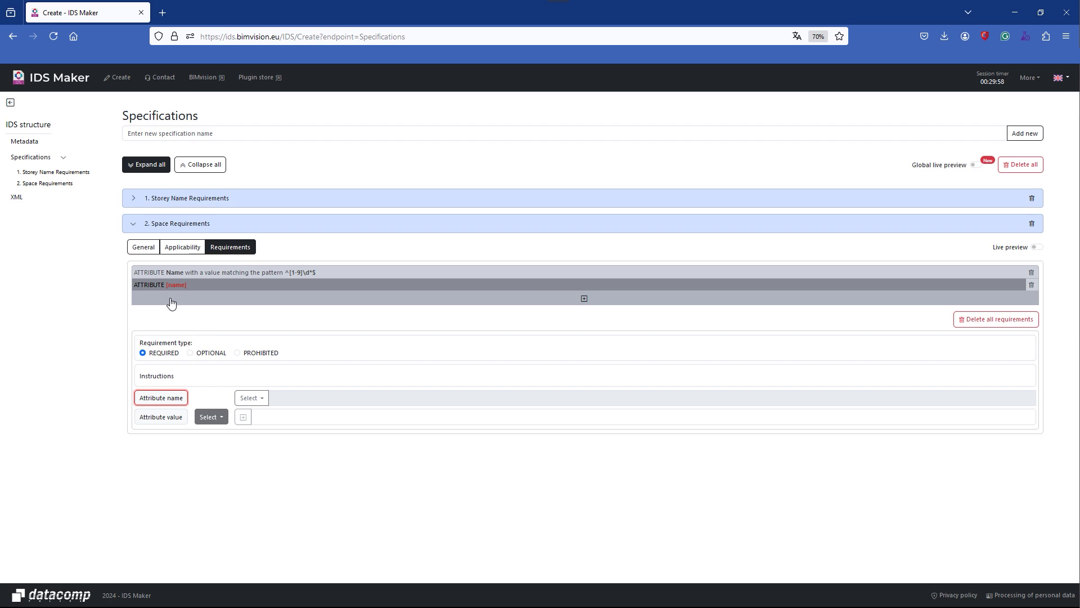
click(263, 400)
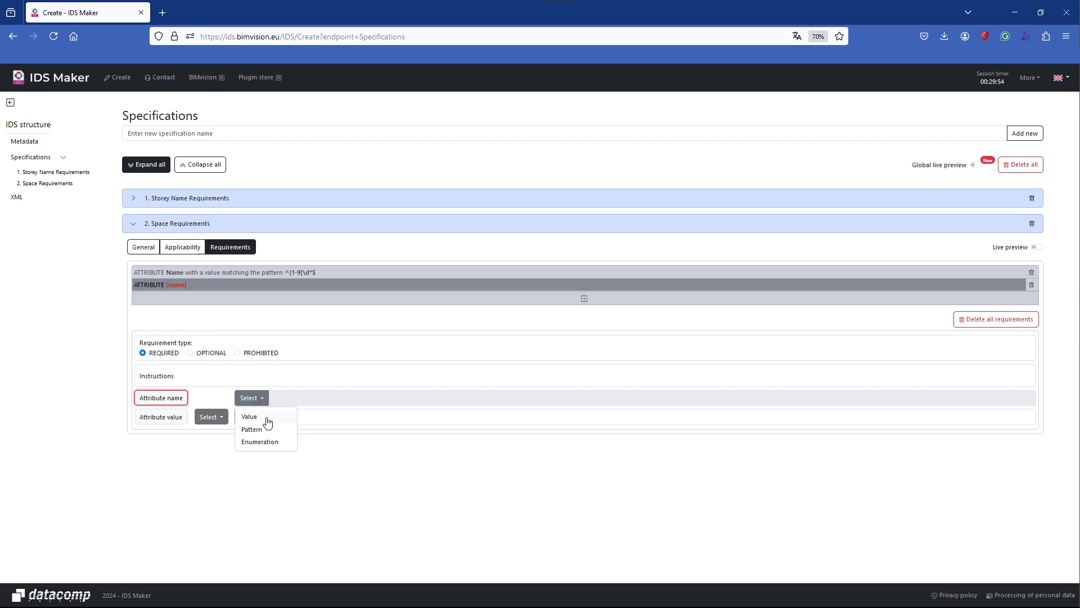
click(267, 419)
click(272, 399)
text(LongN)
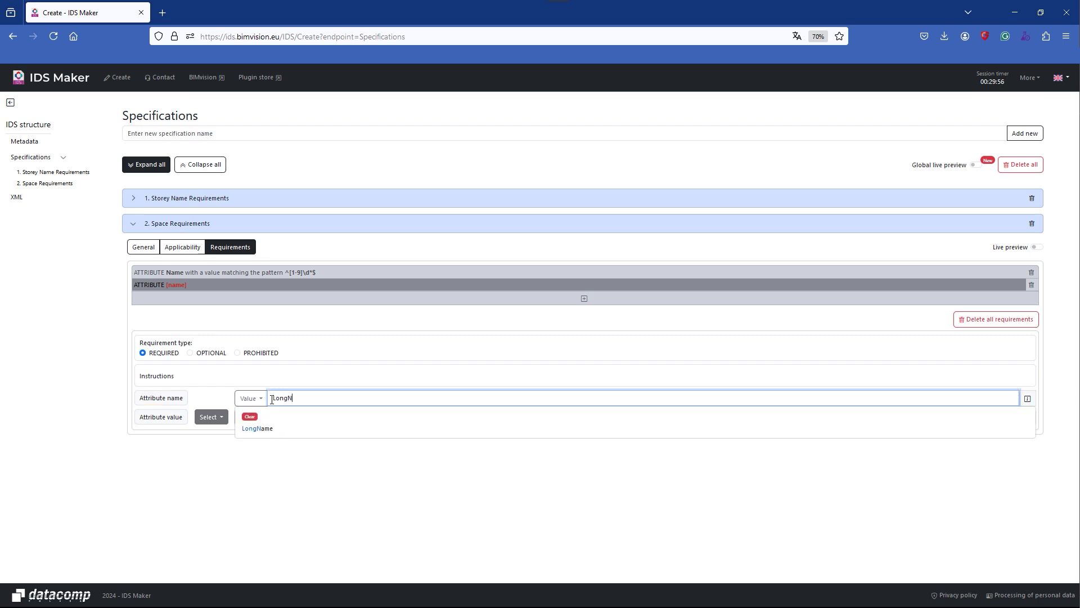
click(292, 430)
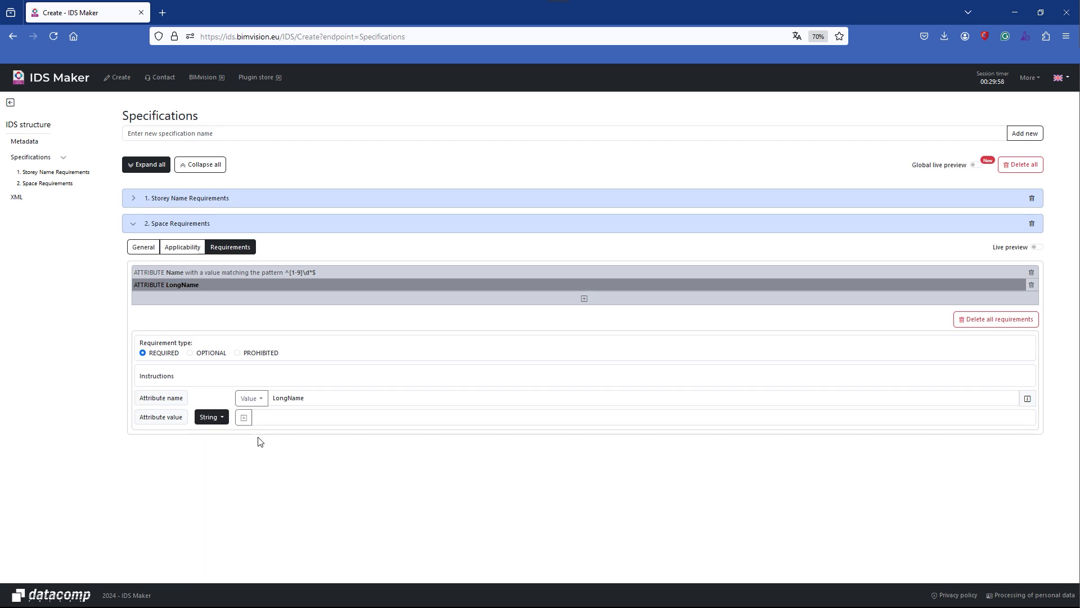
Restrict the LongName attribute's string value to the enumeration "Hall;Storage compartment;Bathroom;WC;Living Room;Dining Room;Wardrobe".
click(244, 417)
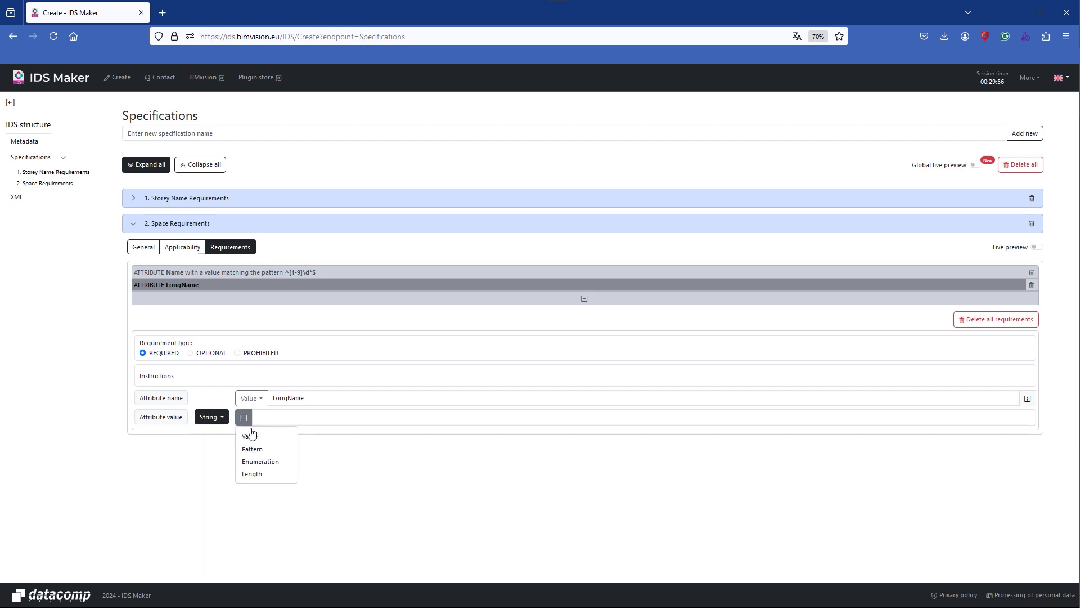
click(259, 463)
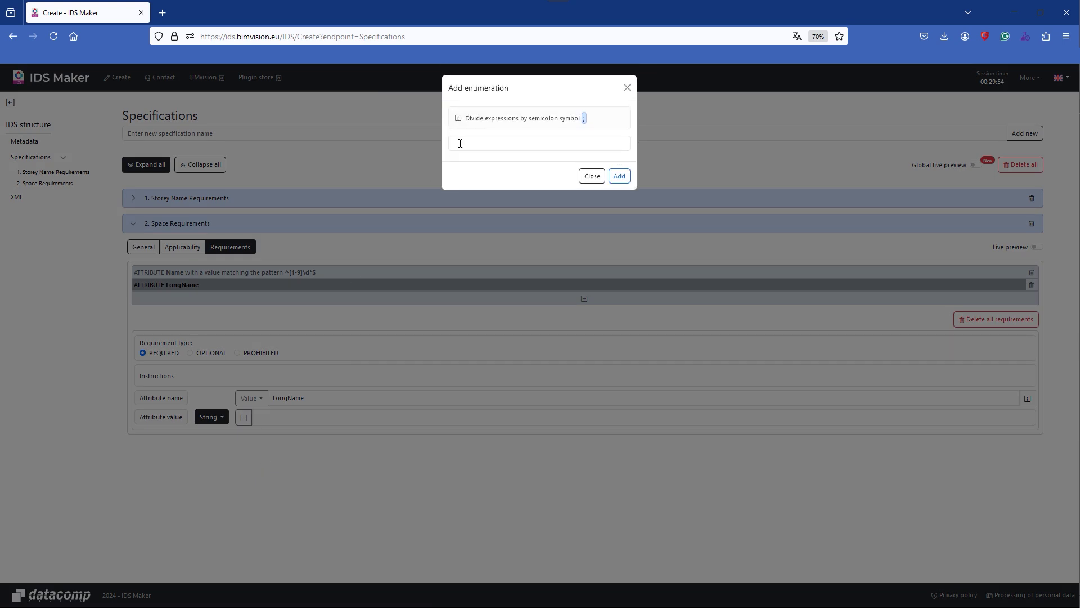
text(Hall)
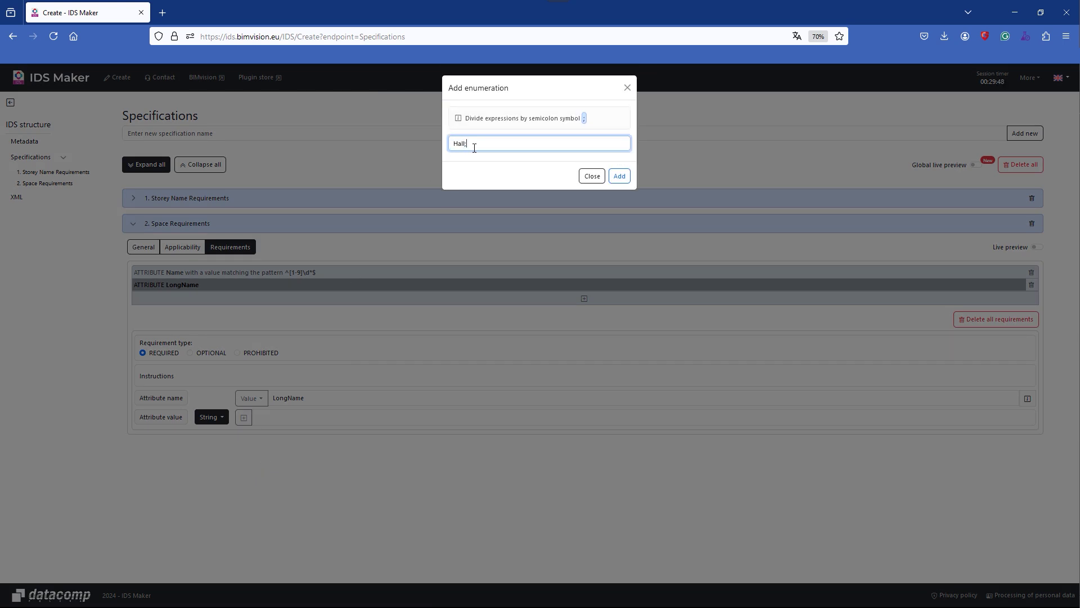
text(;S)
text(torage )
text(compart)
text(ment;)
text(Bathroom)
text(;WC)
text(;Living Room)
text(;Dining)
text( Room)
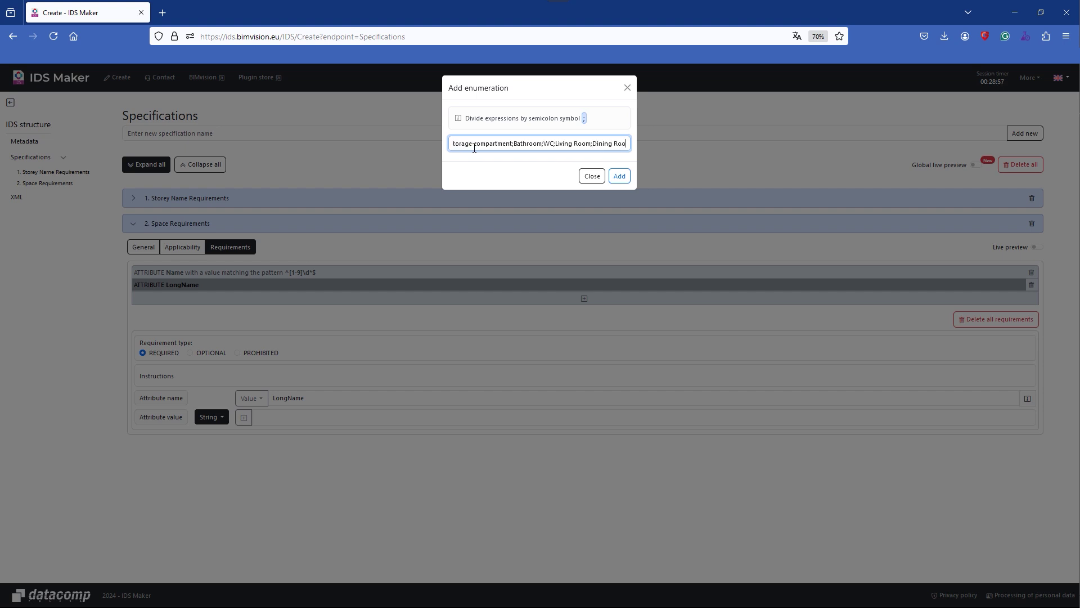
text(;Wardrobe)
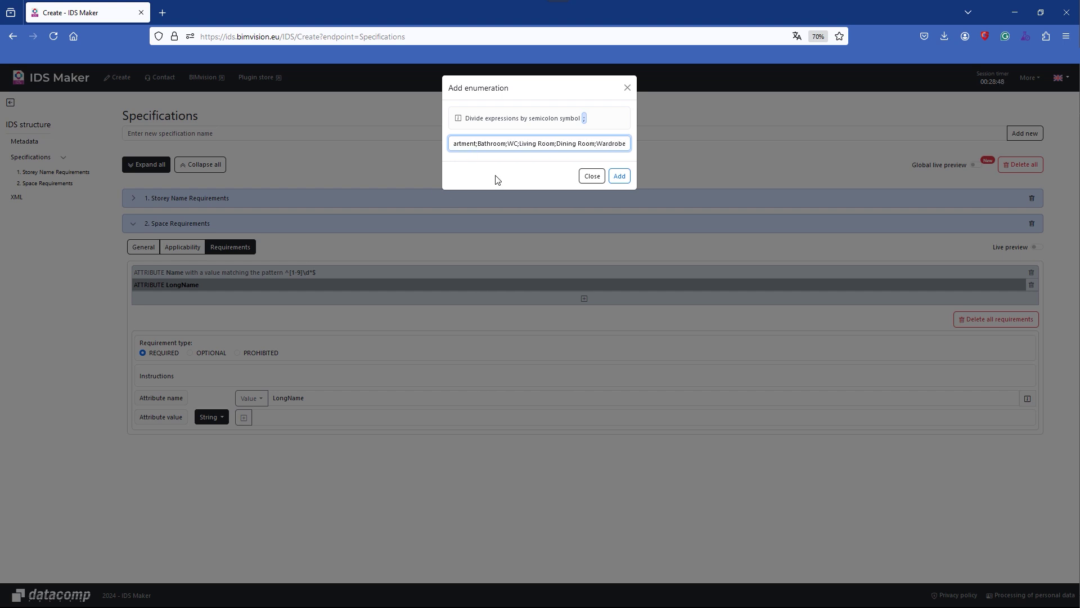
click(628, 181)
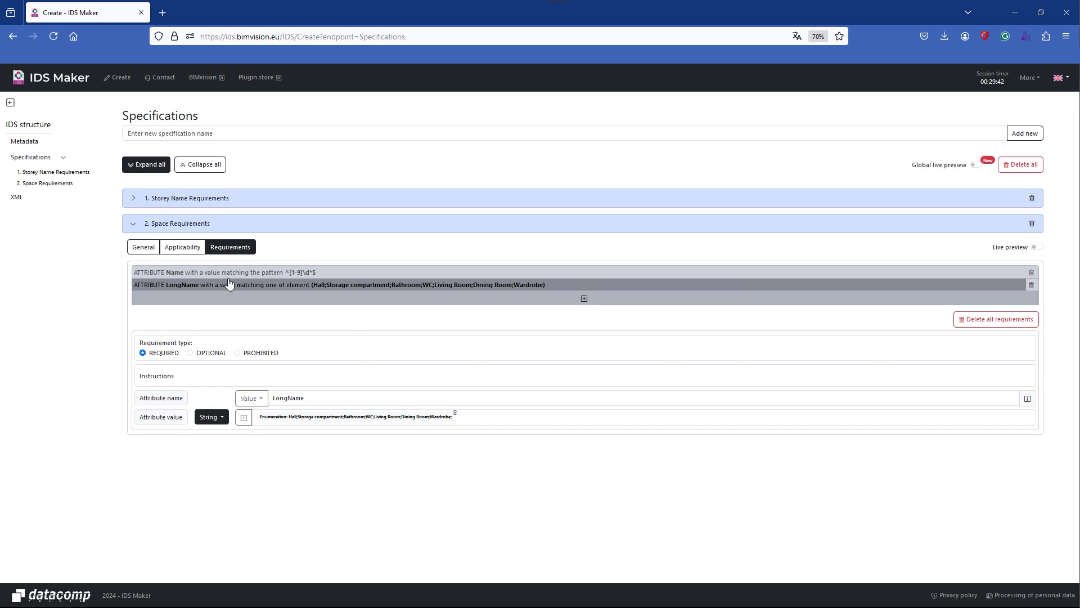
Add a new specification named "3. Wall Requiremnts" and set its IFC version to IFC2X3.
click(134, 228)
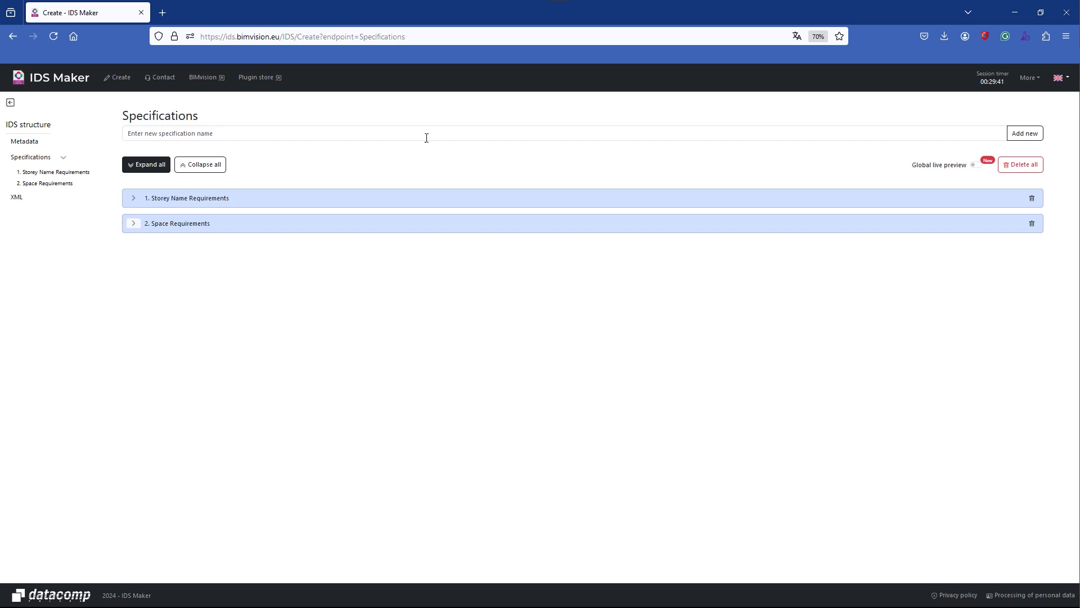
click(409, 133)
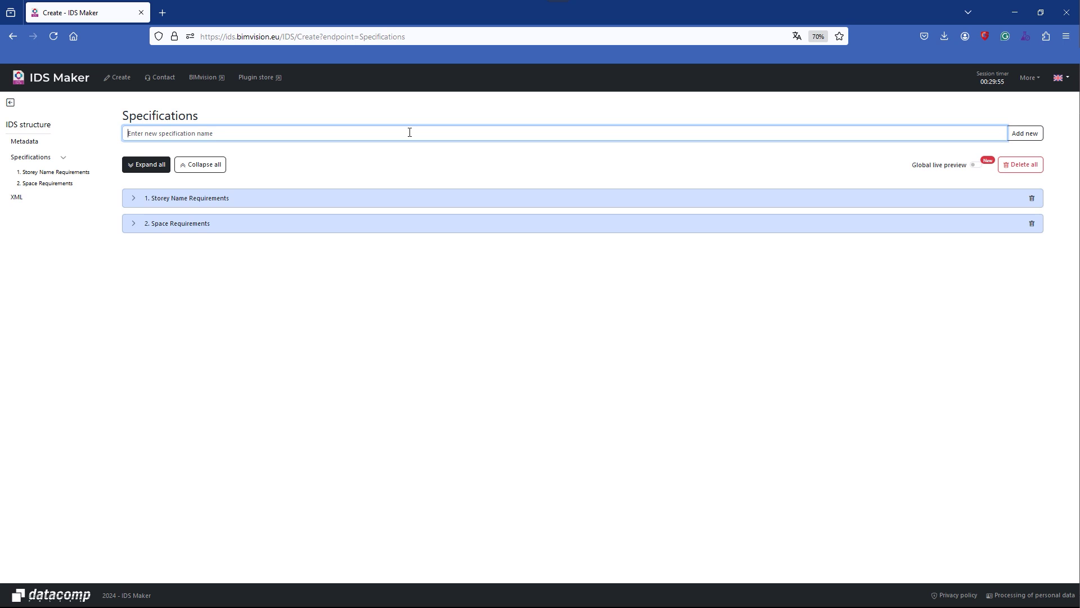
text(3.)
text(Wall Requiremnts)
click(1023, 133)
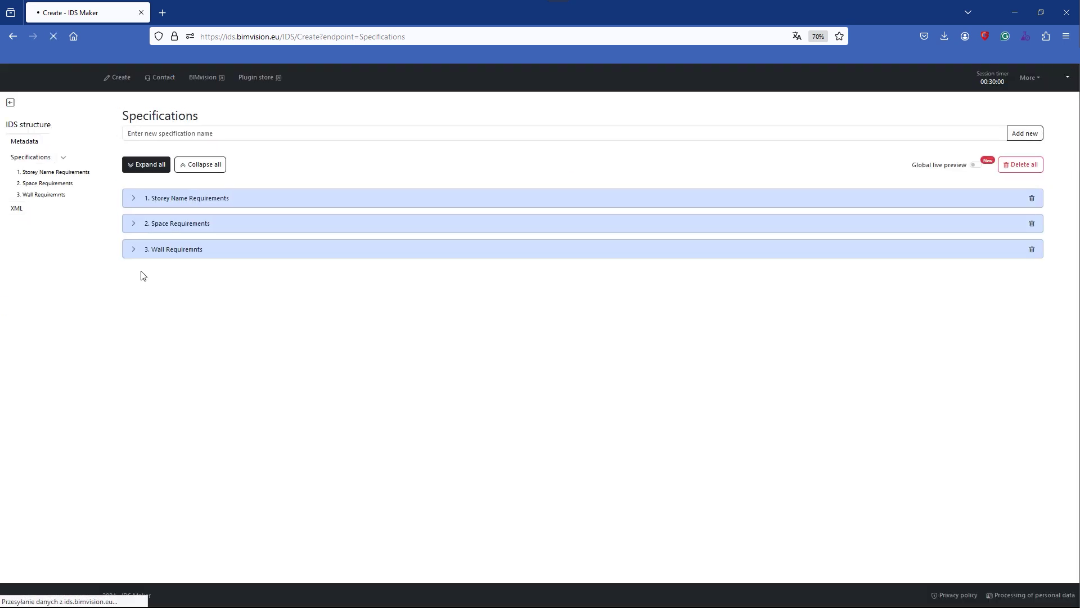
click(132, 253)
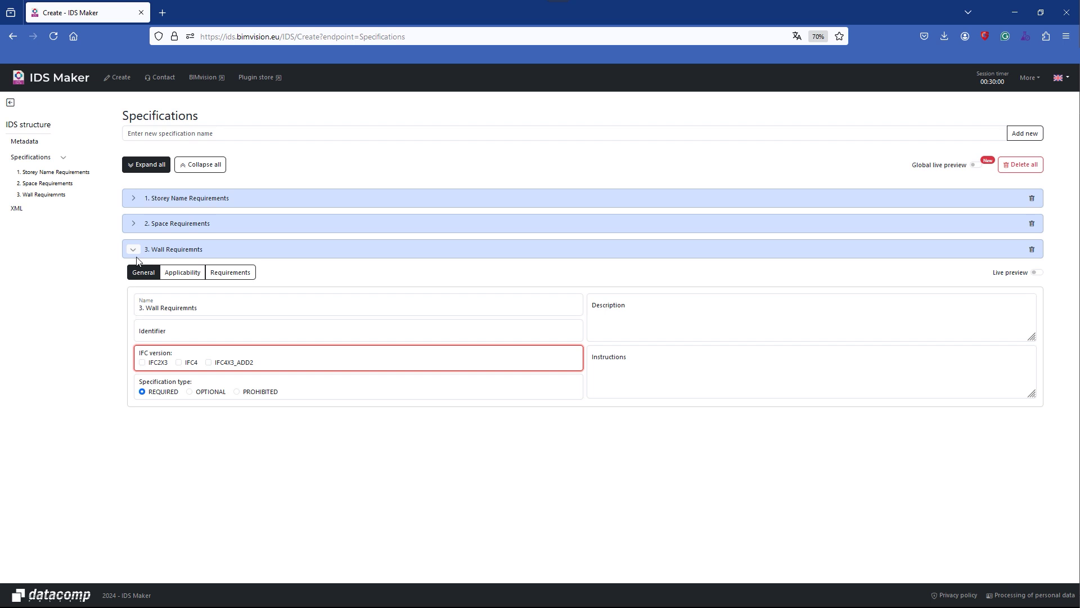
click(142, 362)
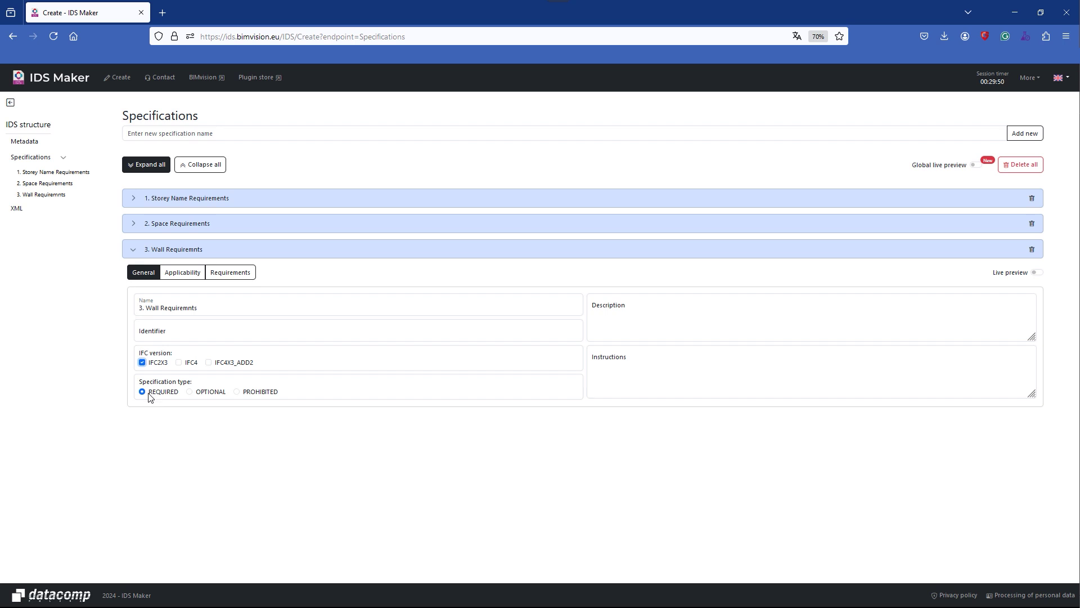
Add an Entity applicability to the wall specification with the entity name given as the value IfcWallStandardCase.
click(180, 276)
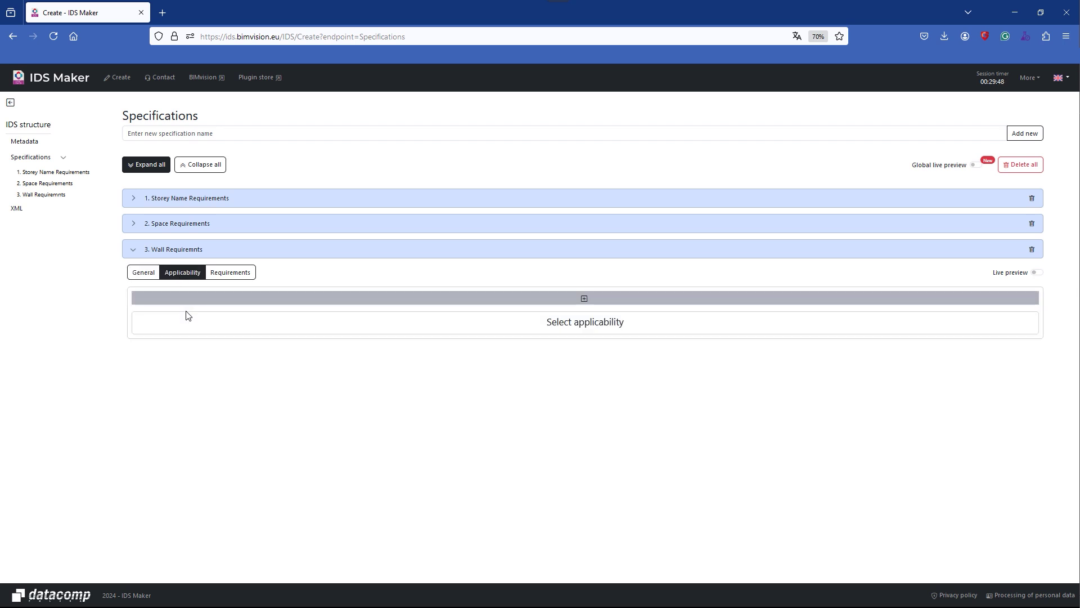
click(223, 304)
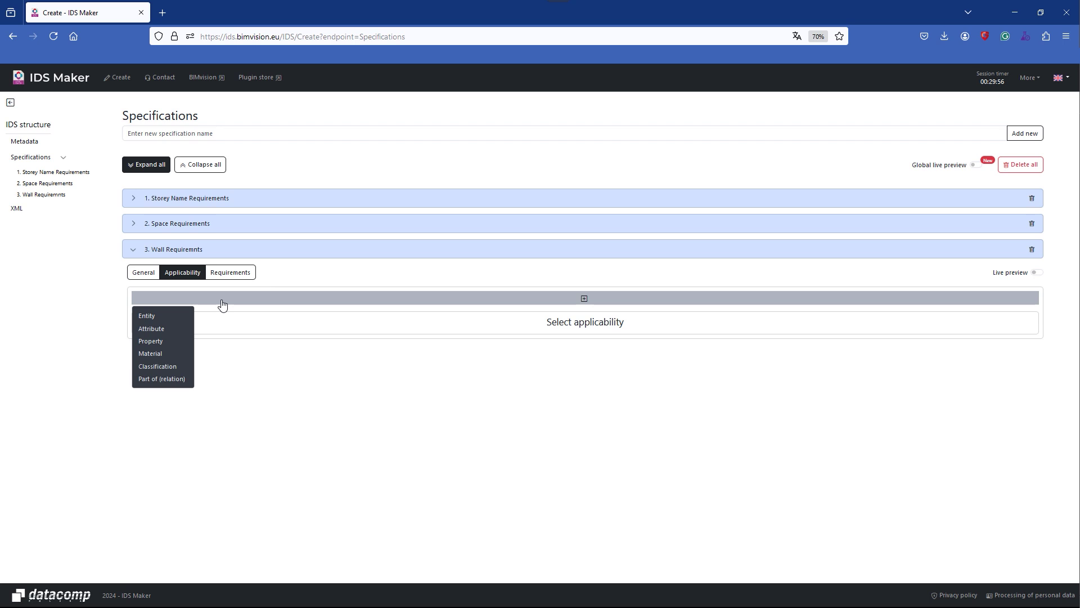
click(145, 316)
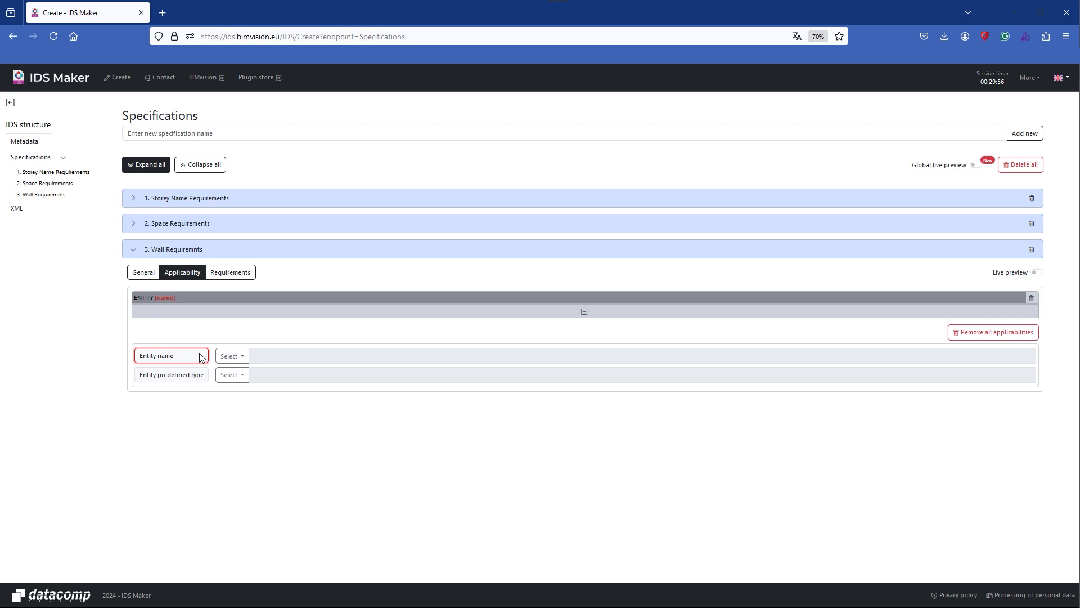
click(227, 357)
click(230, 374)
click(267, 359)
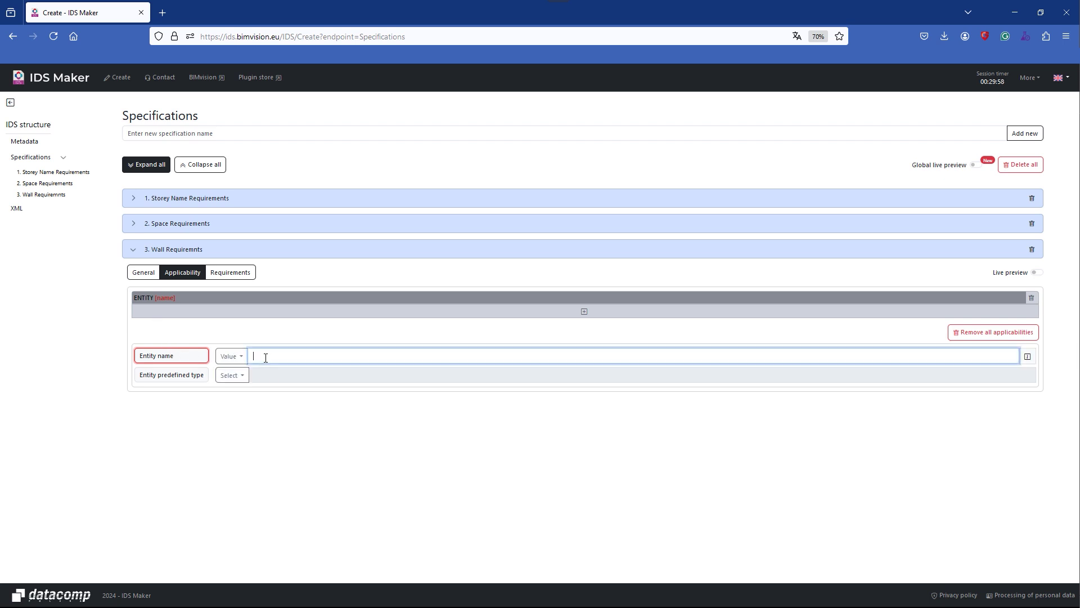
text(Ifcwallst)
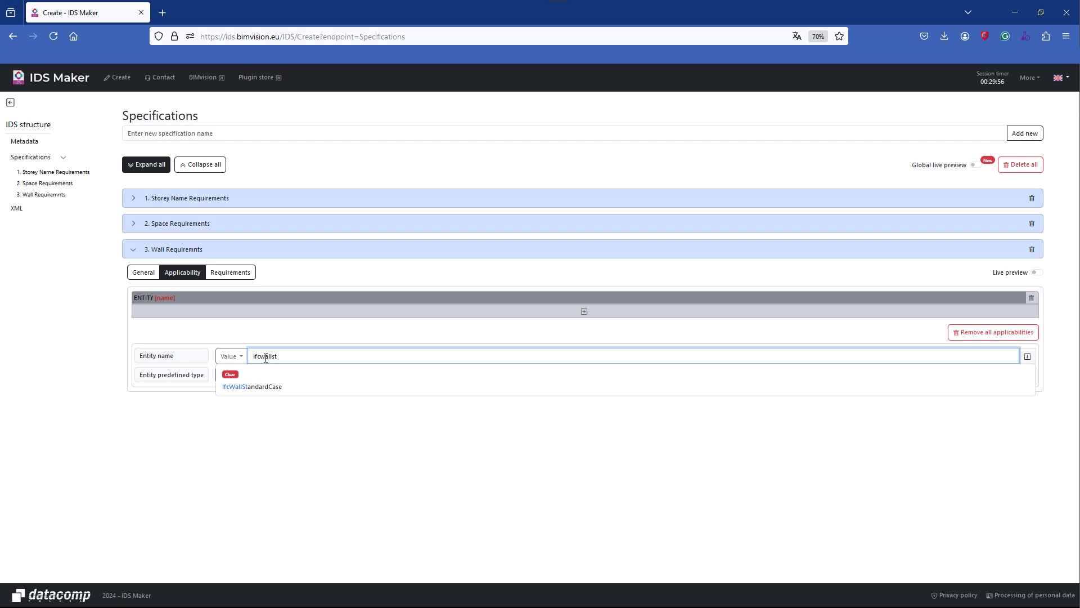
click(271, 388)
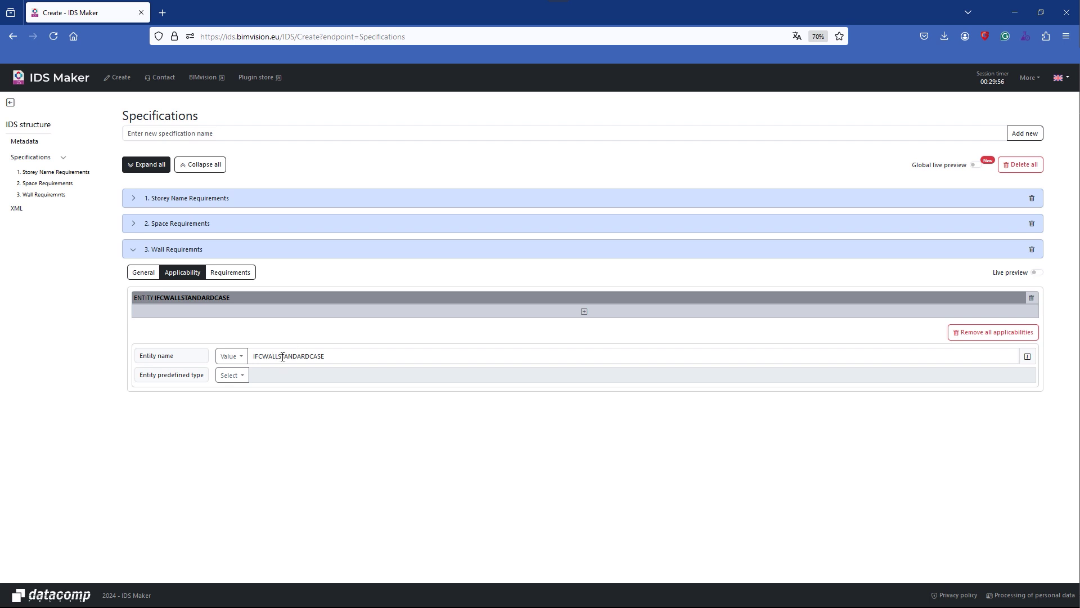
Add a Property requirement to the wall specification with the property set name given as the value Pset_WallCommon.
click(235, 281)
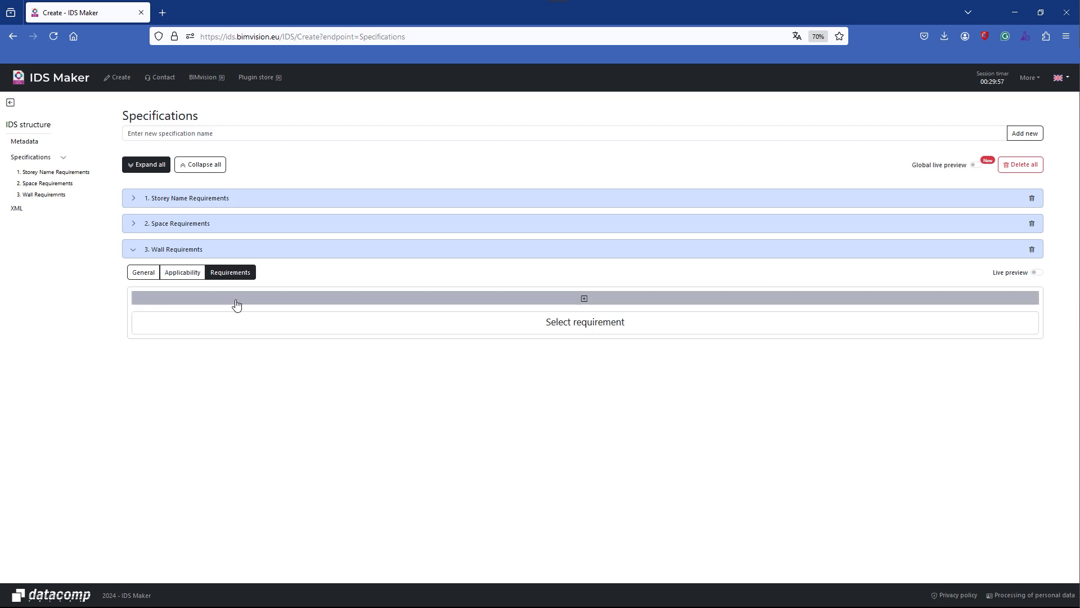
click(231, 301)
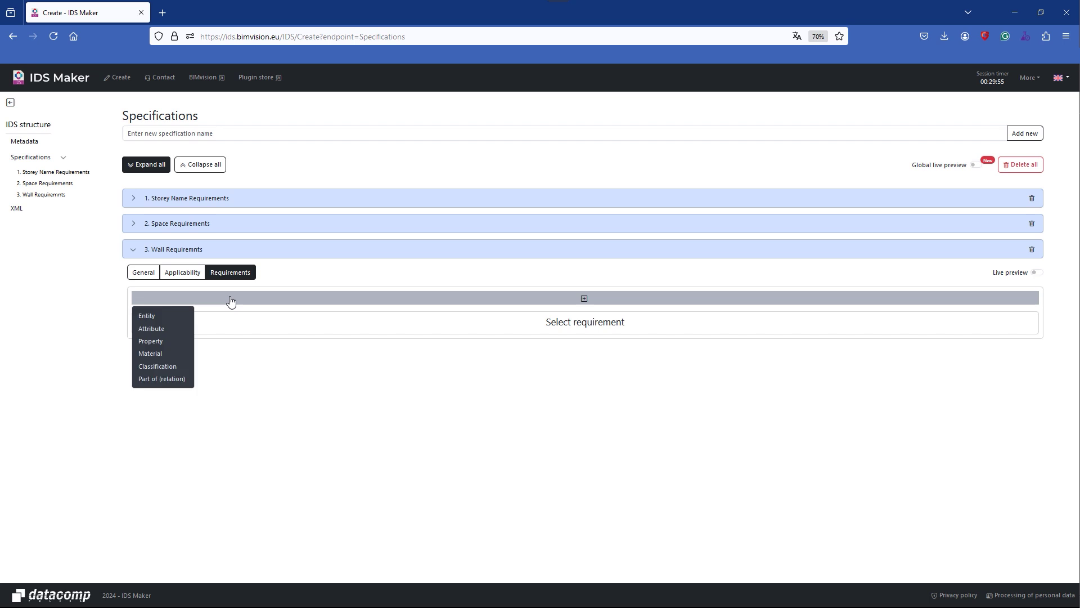
click(164, 345)
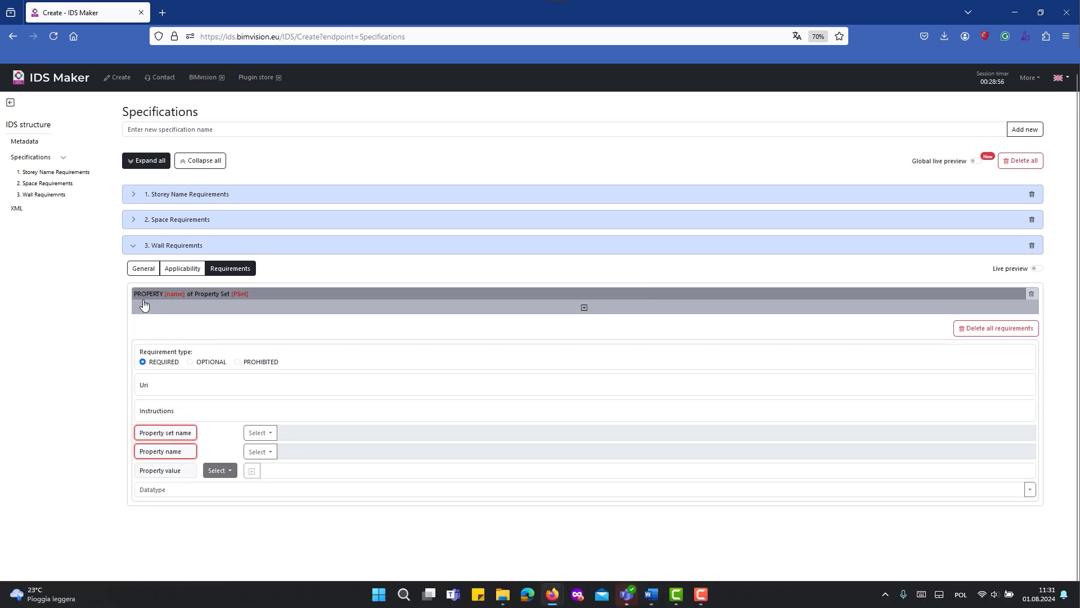
click(161, 370)
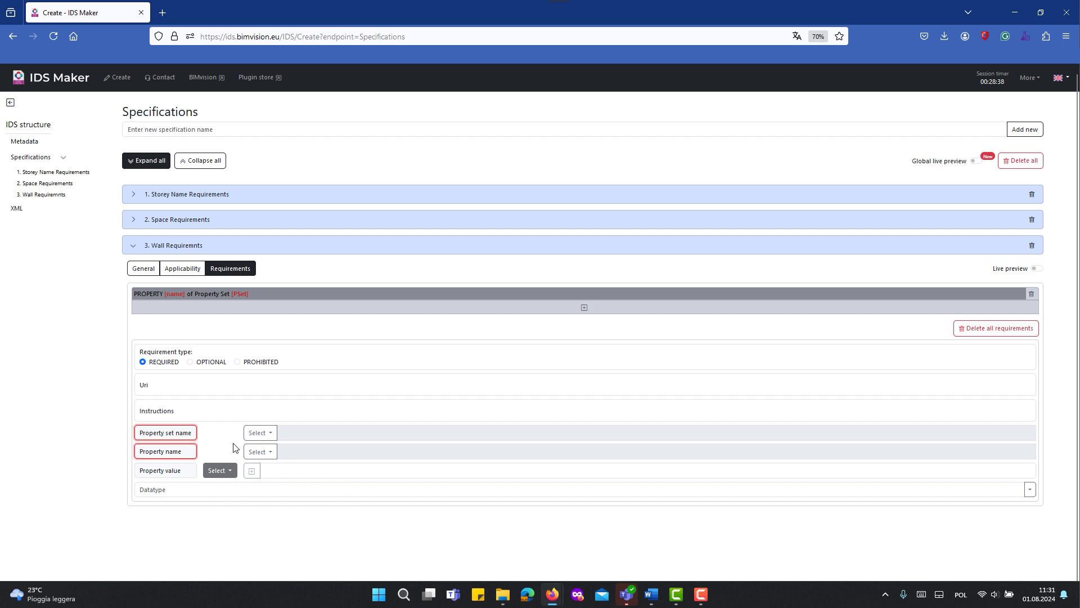
click(269, 439)
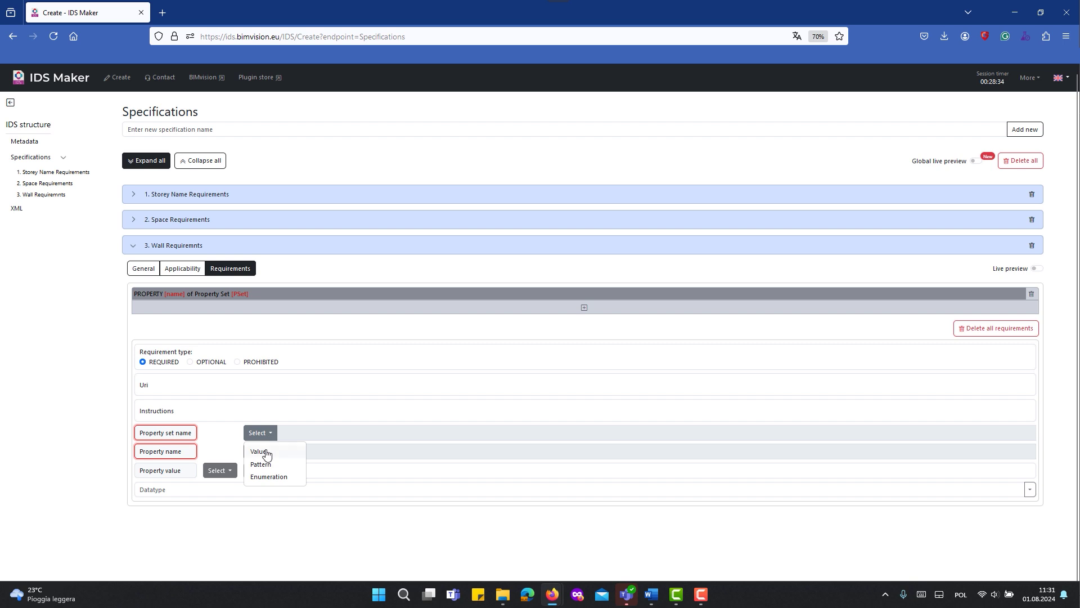
click(263, 457)
click(286, 431)
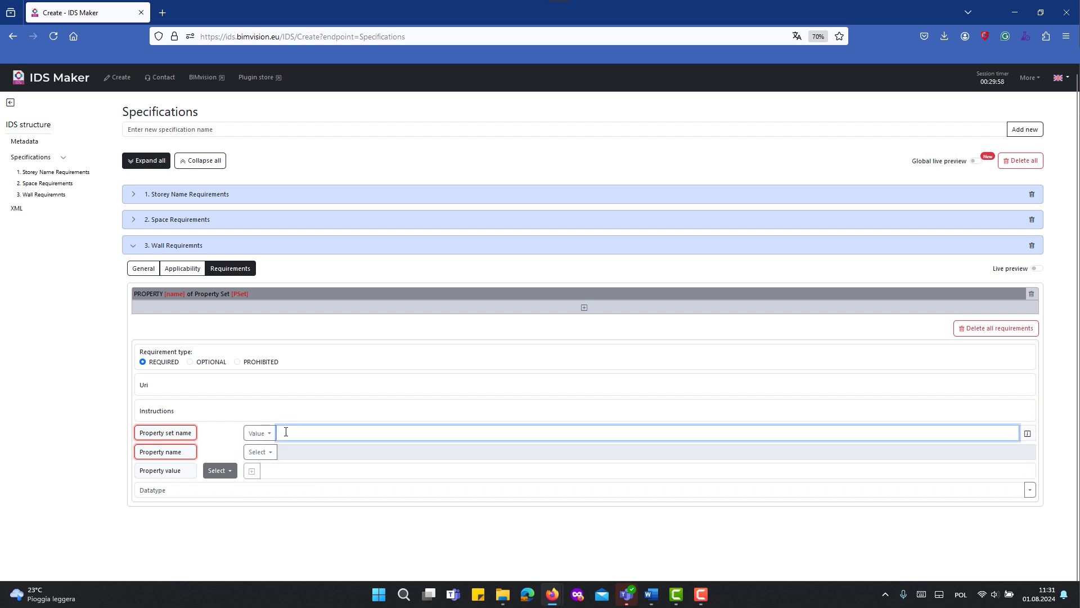
text(Pset)
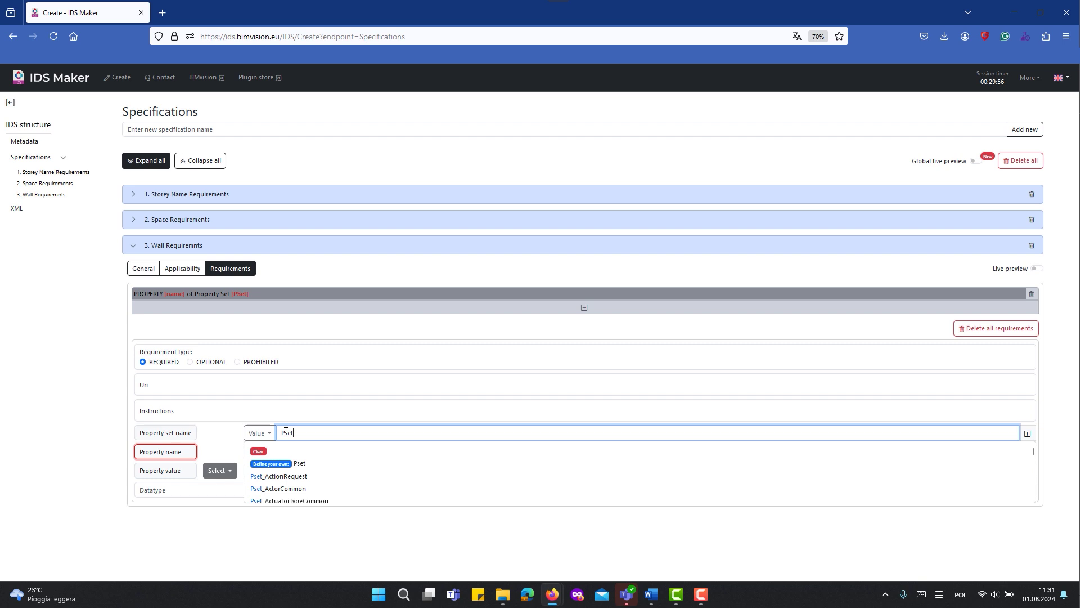
text(_w)
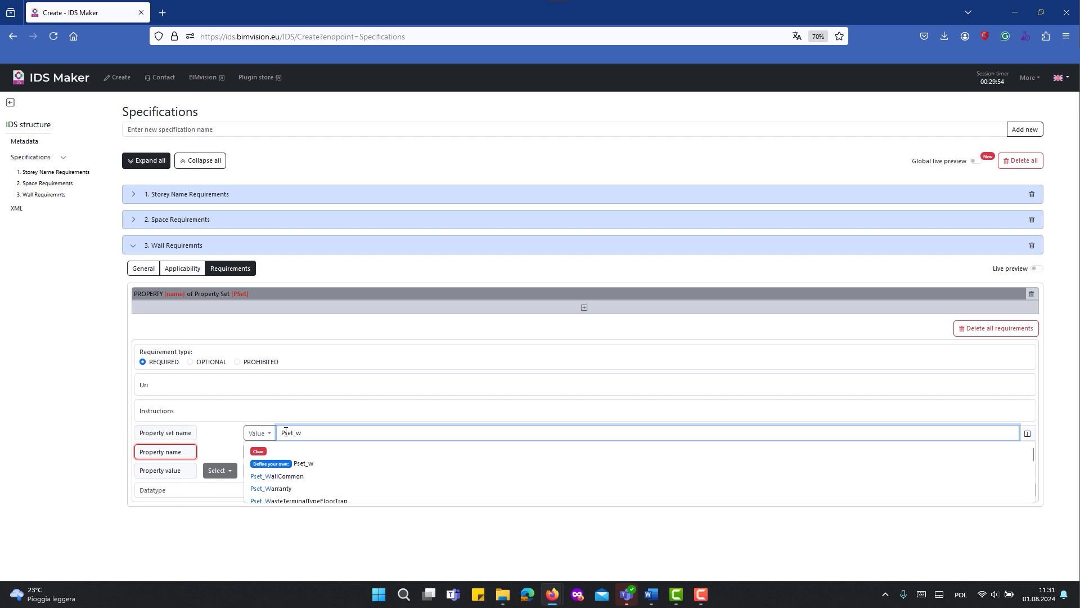
click(295, 475)
Define the wall requirement's property name as the value FireRating.
click(272, 457)
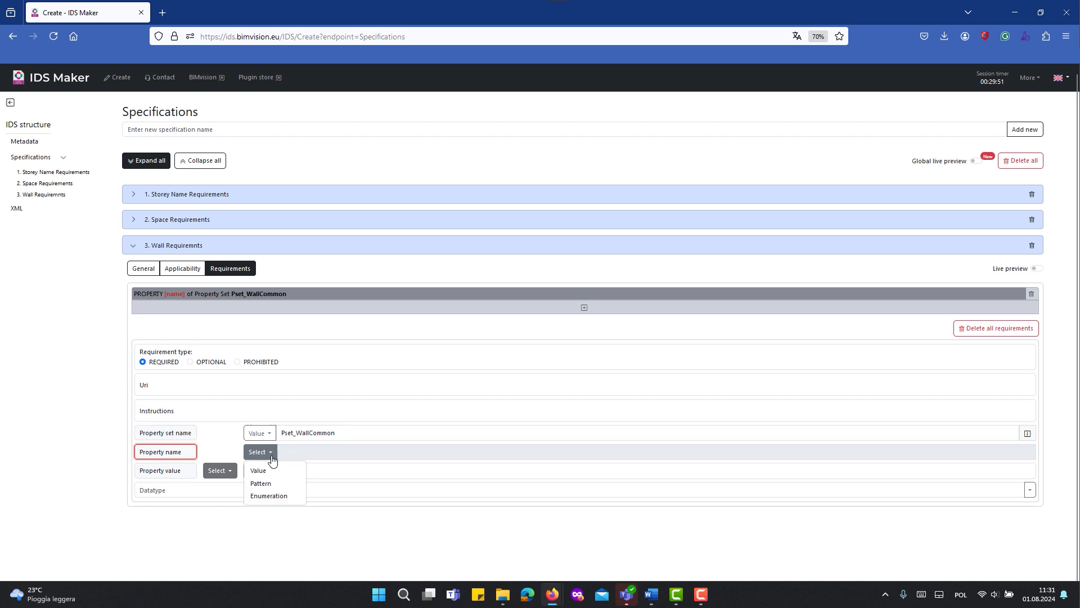
click(262, 469)
click(290, 454)
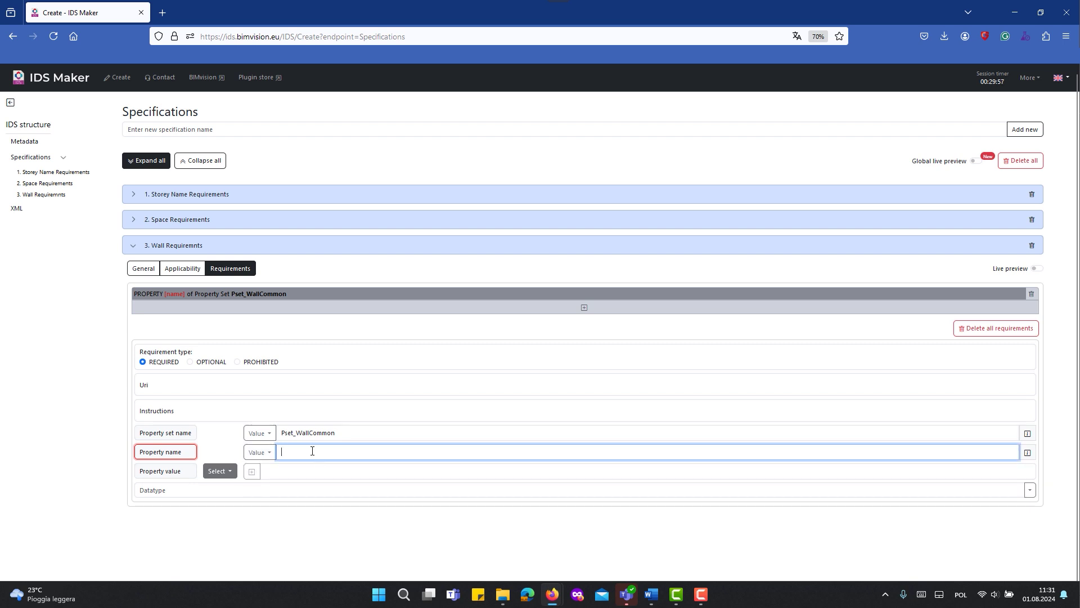
text(FireRa)
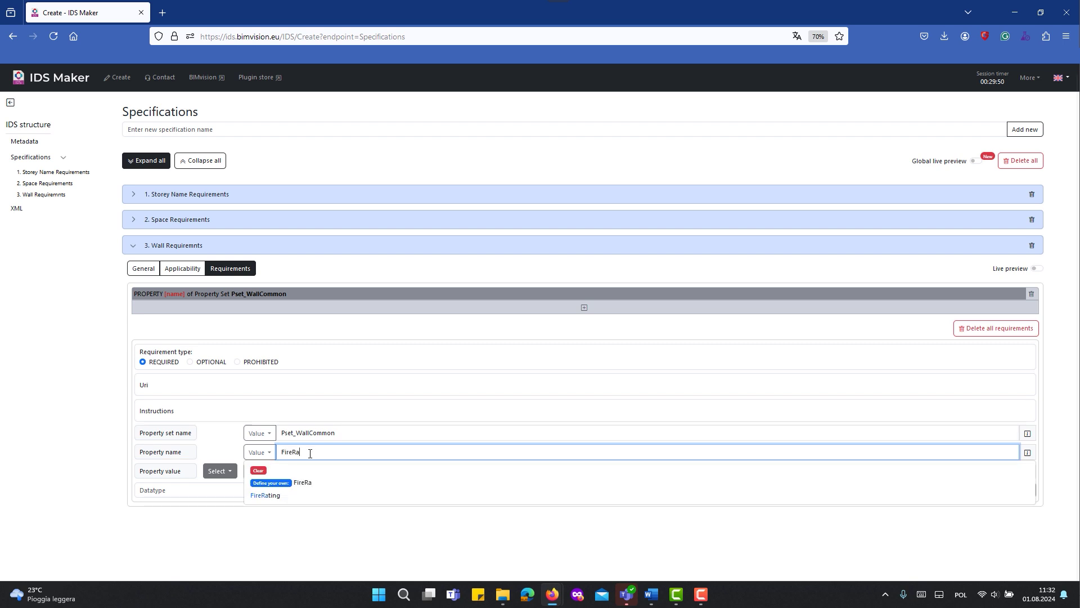
click(274, 495)
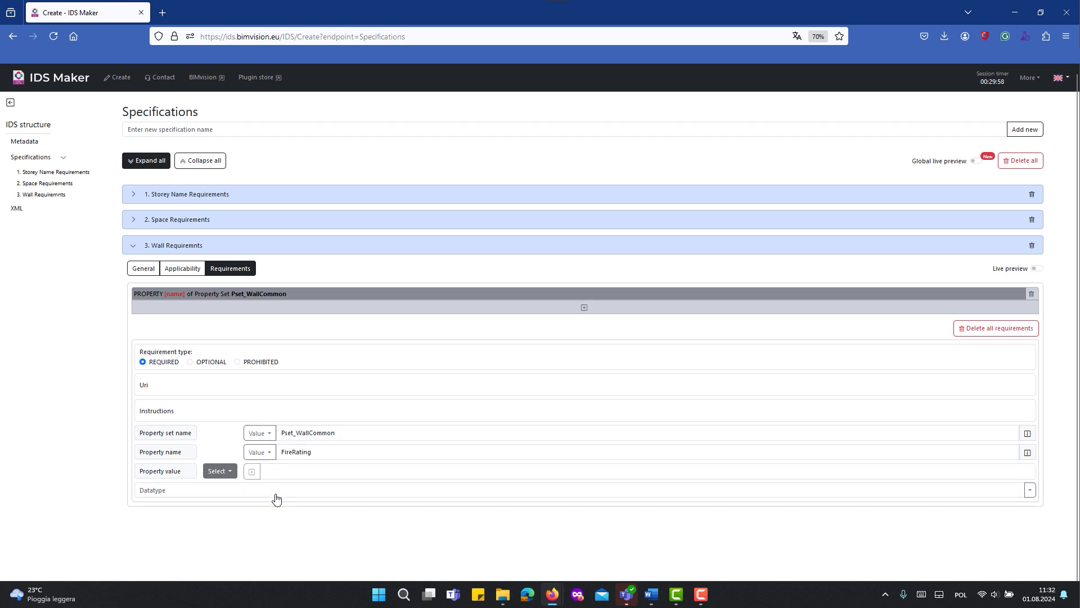
Restrict the FireRating property's string value to the enumeration "REI 60;REI 120".
click(254, 473)
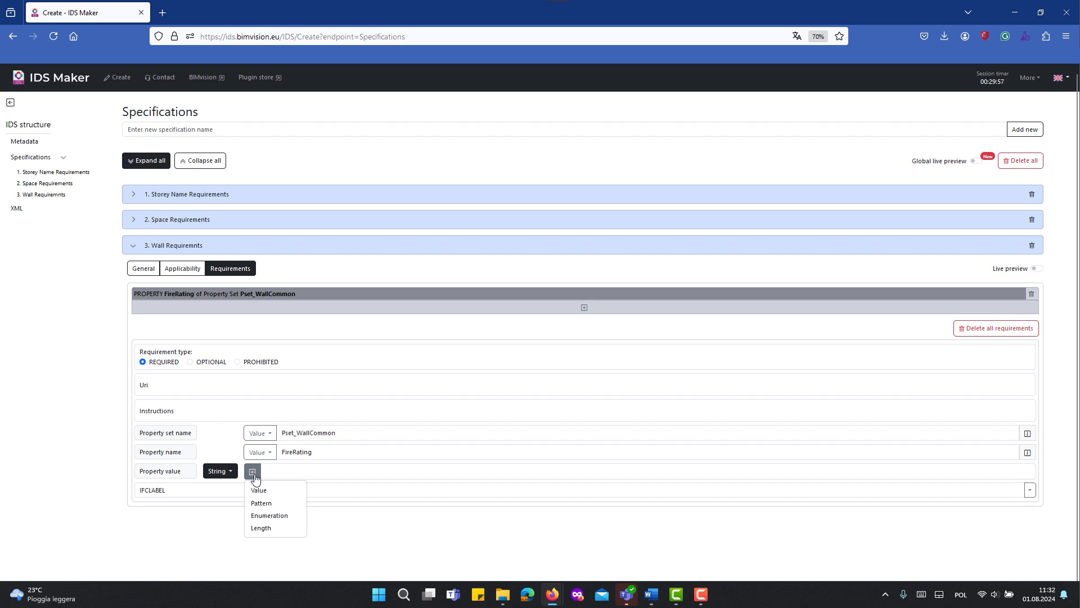
click(265, 516)
click(476, 144)
text(REI 60;REI)
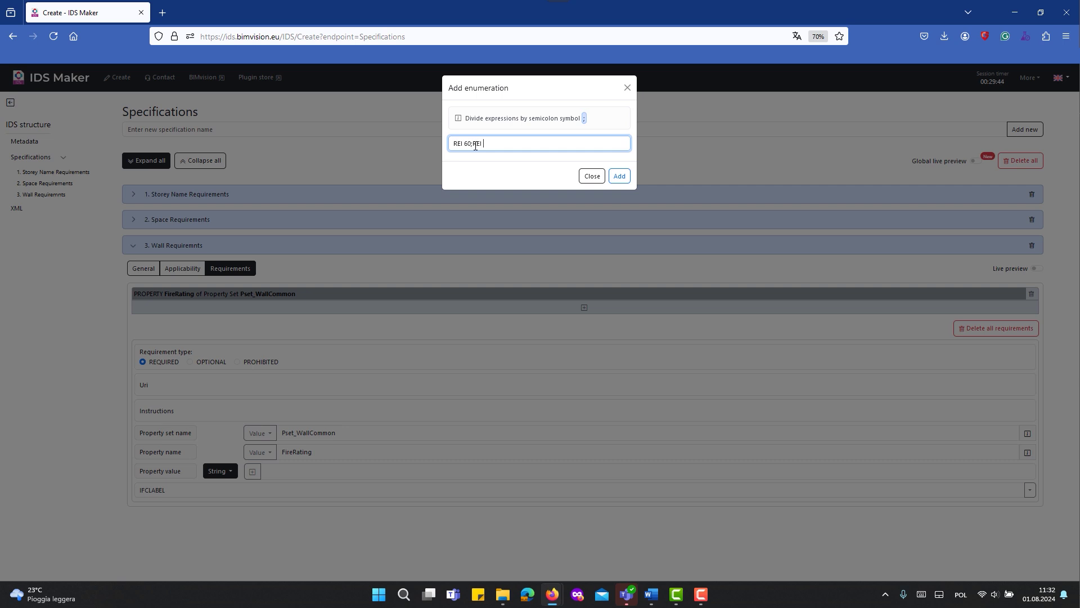
text(20)
click(608, 183)
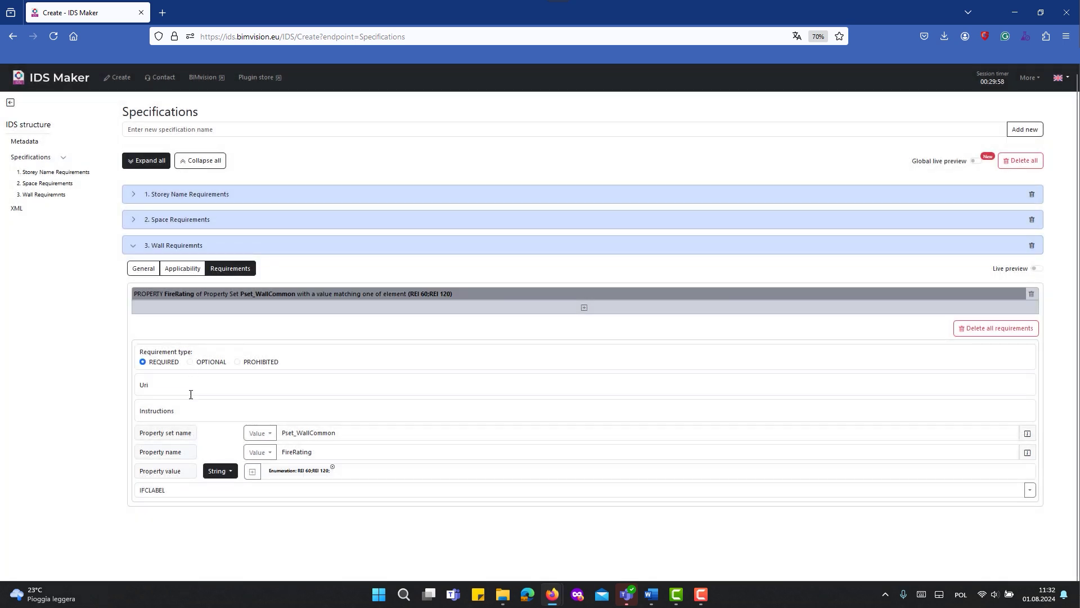
Add a second Property requirement to the wall specification with the property set name given as the value Pset_WallCommon.
click(377, 309)
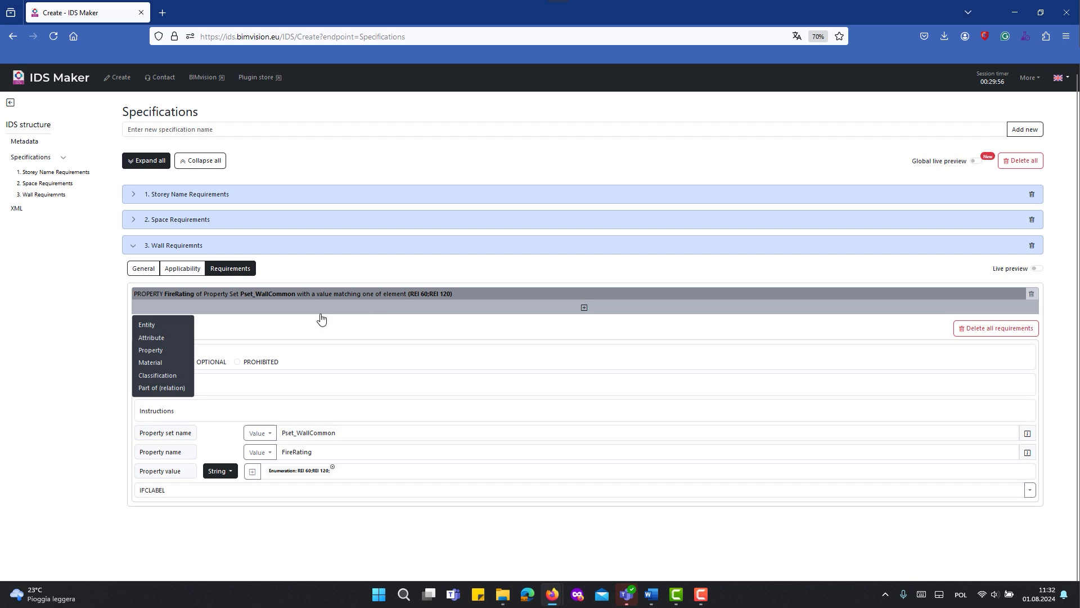
click(163, 351)
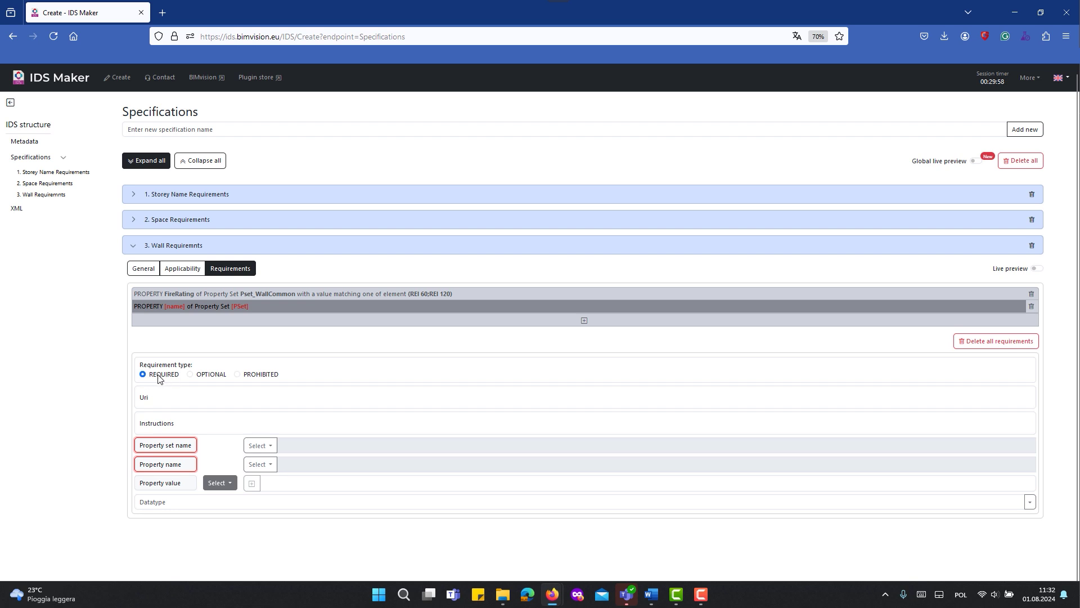
click(268, 447)
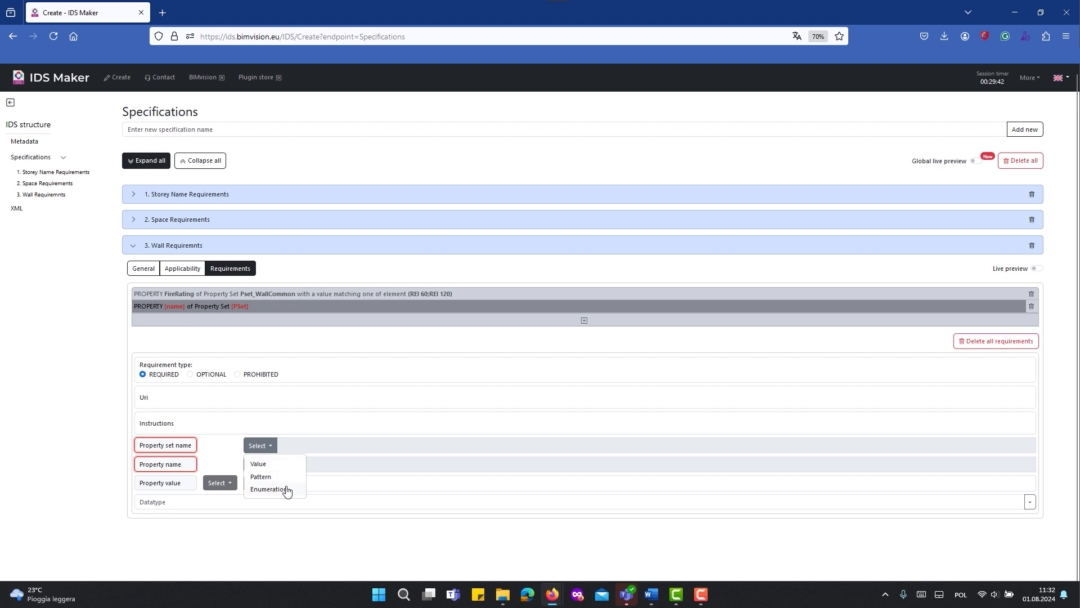
click(281, 463)
click(292, 445)
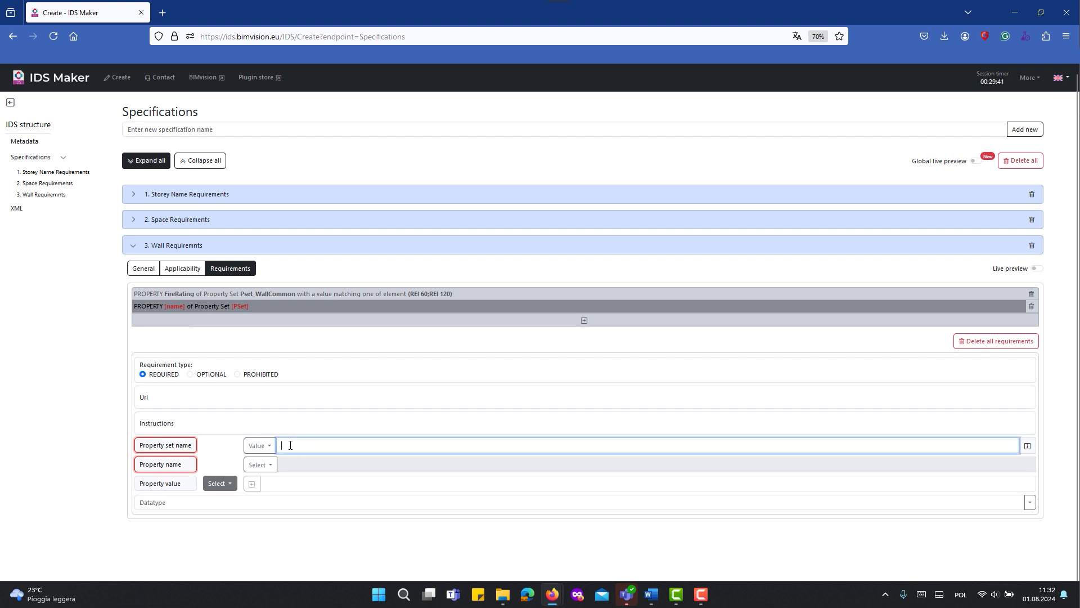
text(Pset)
text(_w)
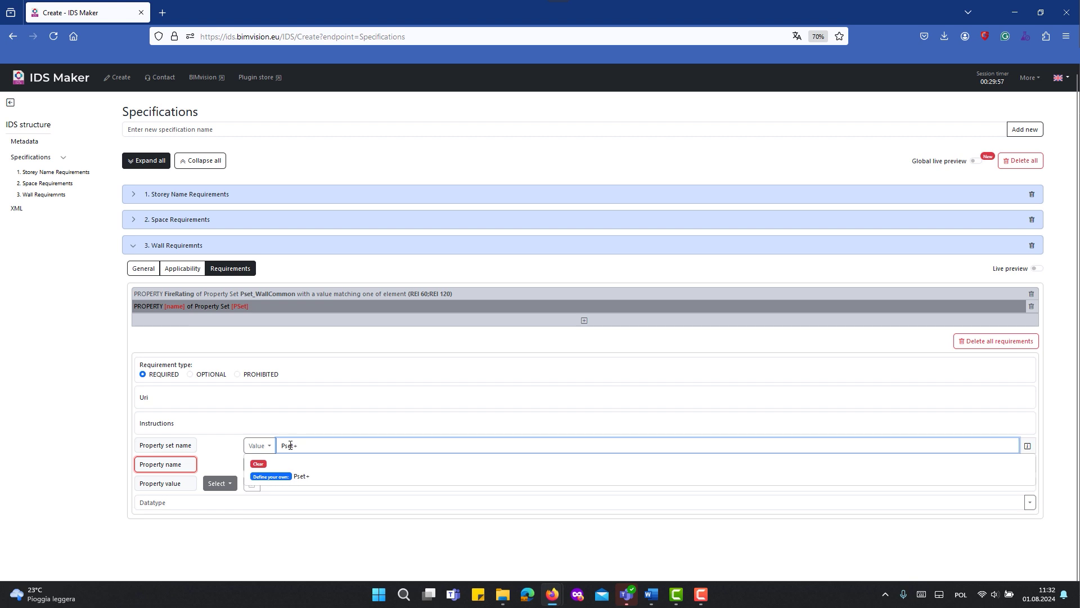
text(a)
click(295, 490)
Define the second wall requirement's property name as the value LoadBearing.
click(273, 467)
click(284, 474)
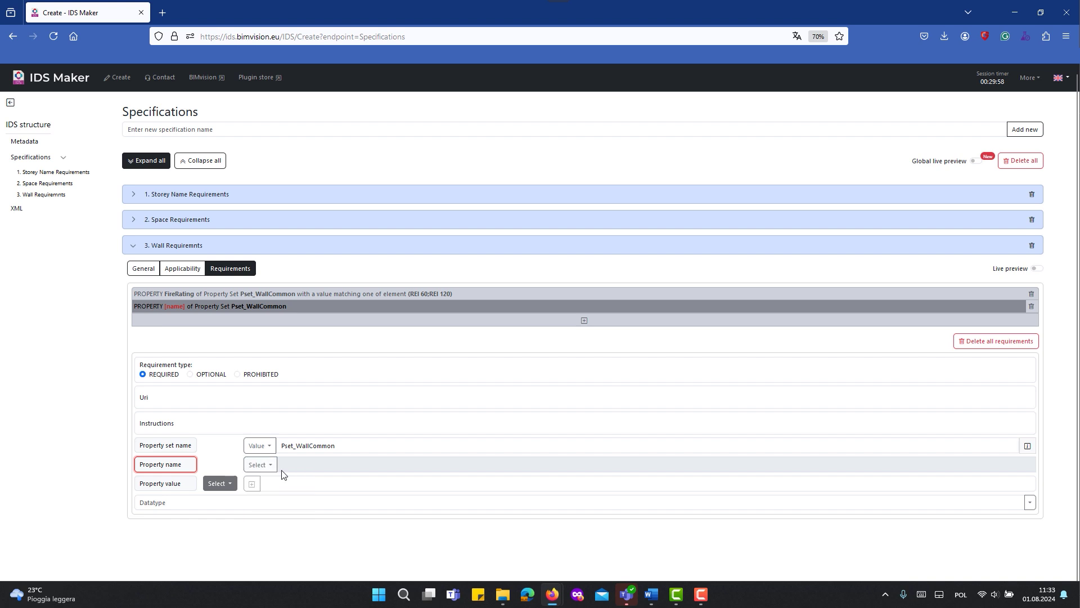
click(283, 465)
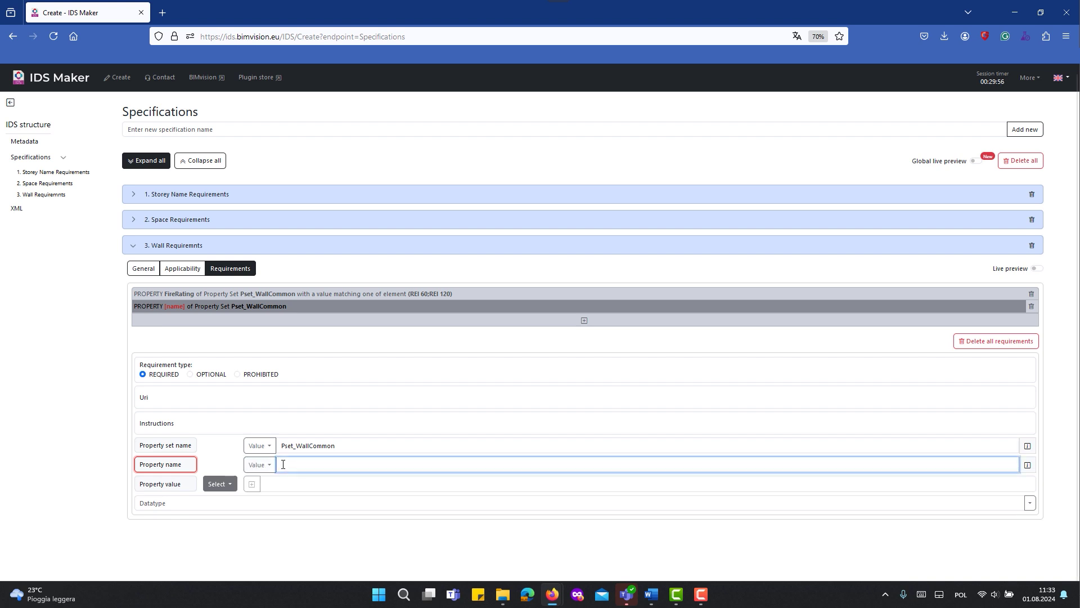
text(LoadB)
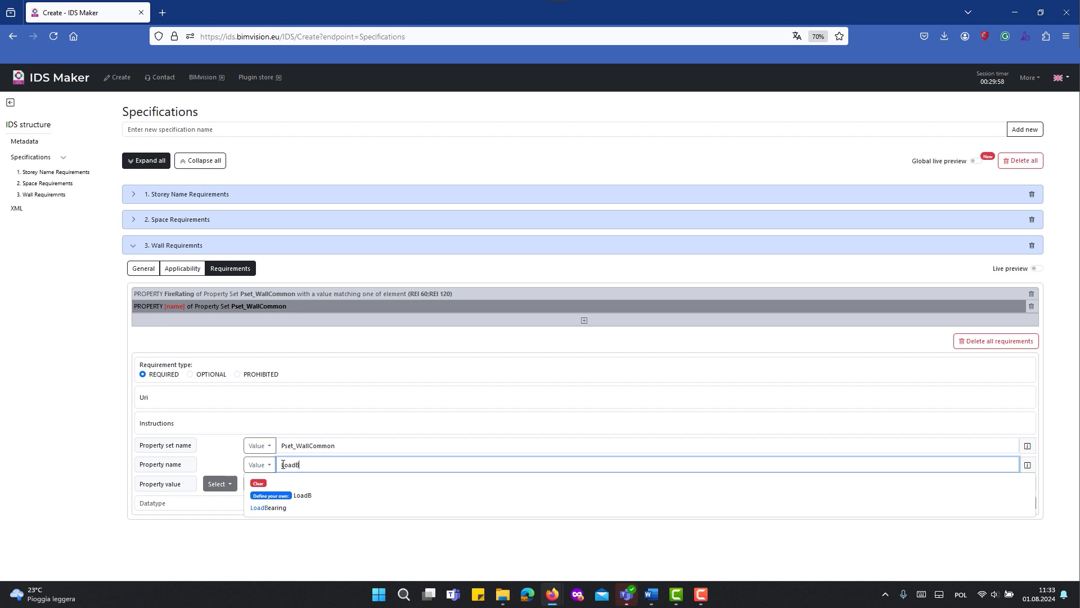
click(272, 508)
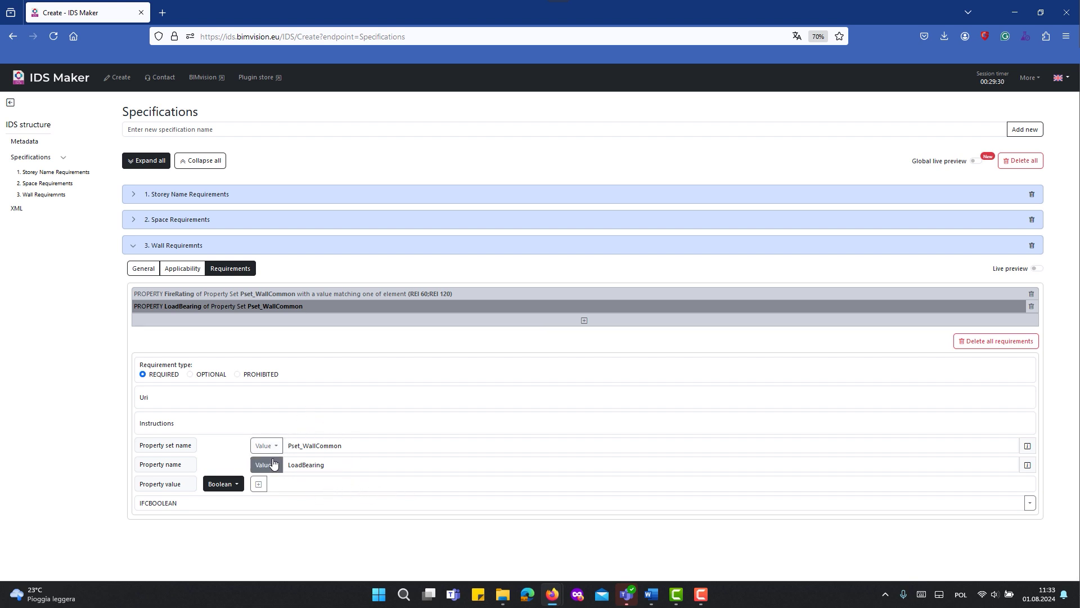
Review the LoadBearing requirement's names and the wall specification's general, applicability and requirement settings.
click(313, 465)
drag(288, 466, 350, 466)
click(314, 468)
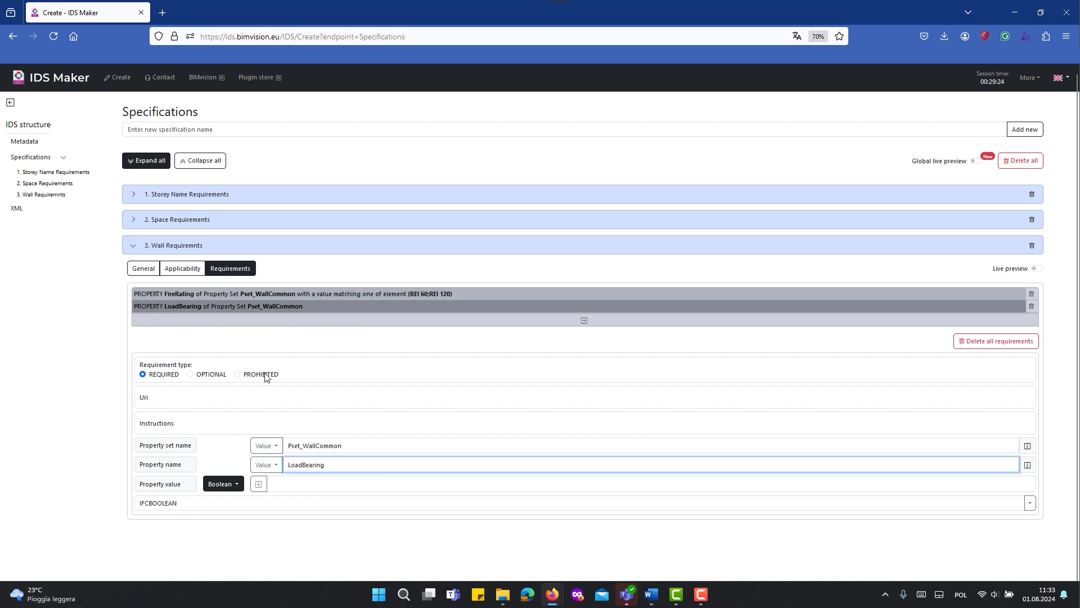
drag(288, 446, 365, 448)
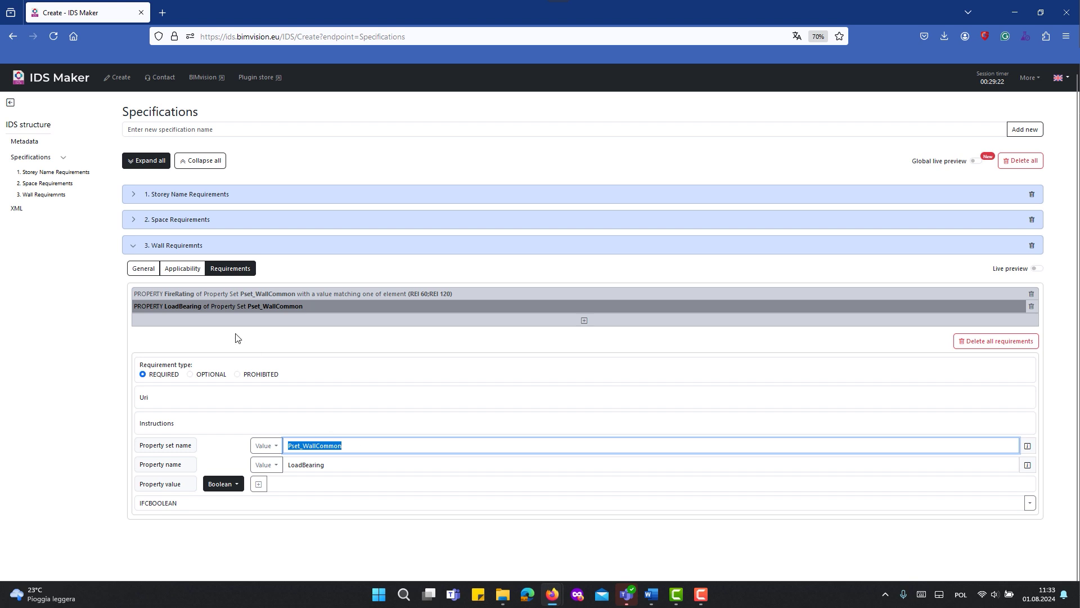
click(151, 272)
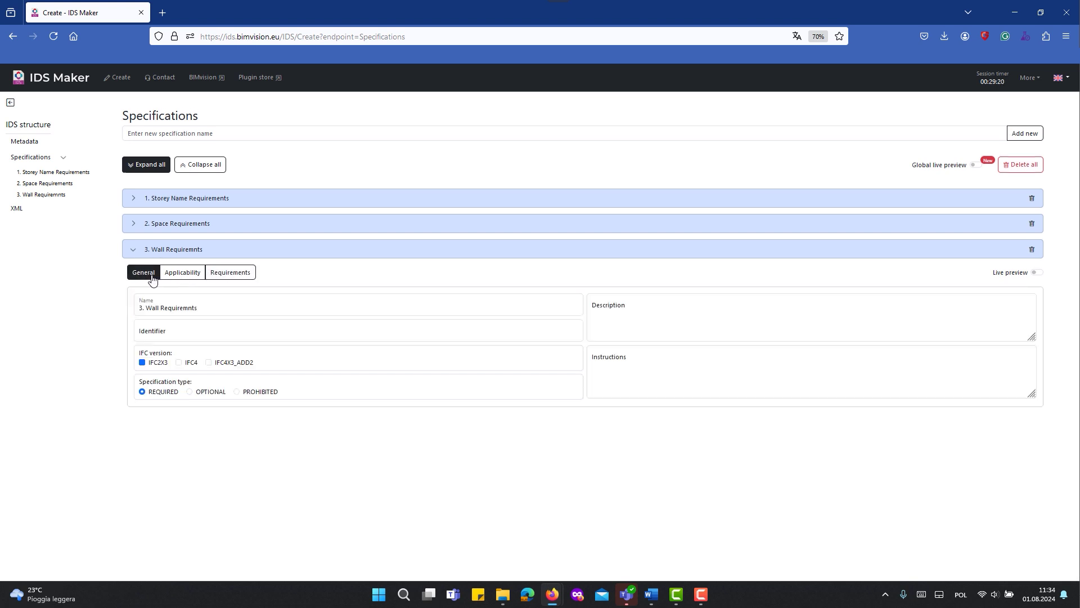
click(183, 275)
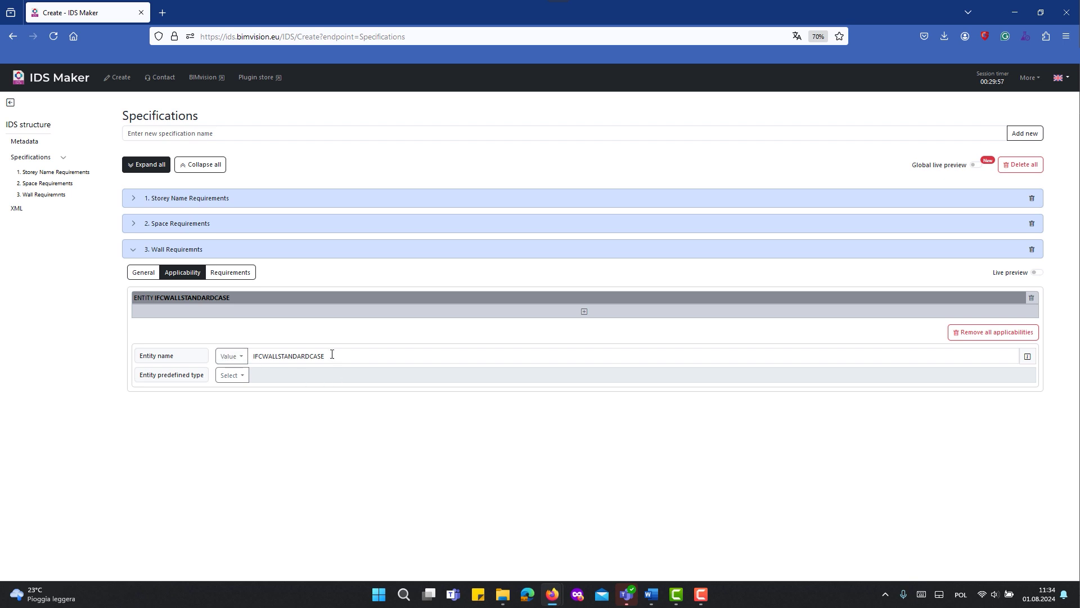
click(227, 274)
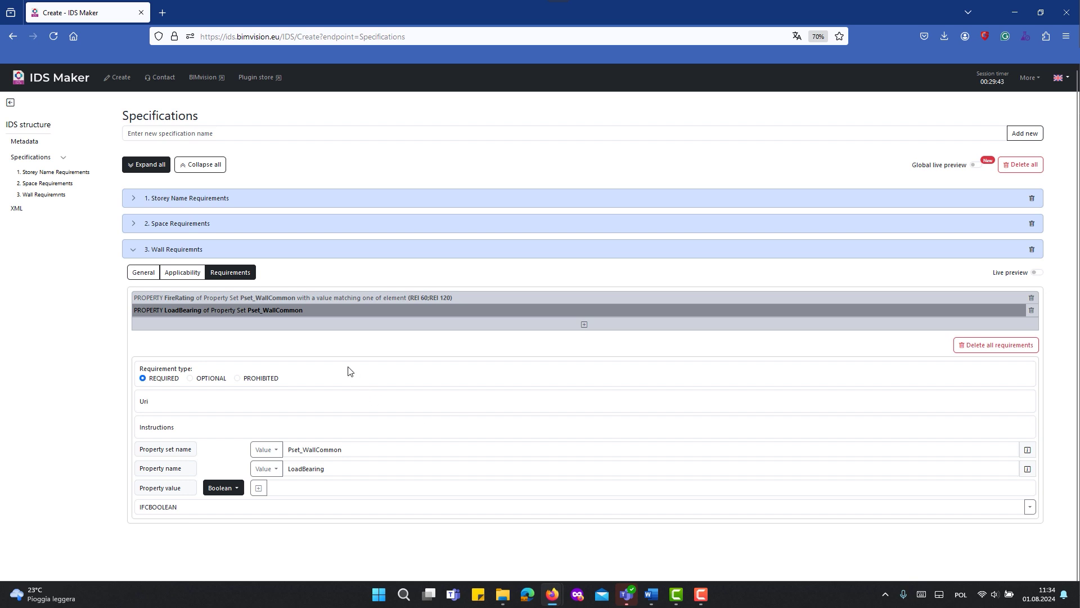
Add a third Property requirement to the wall specification with the custom property set name BaseQuantities given as a value.
click(240, 325)
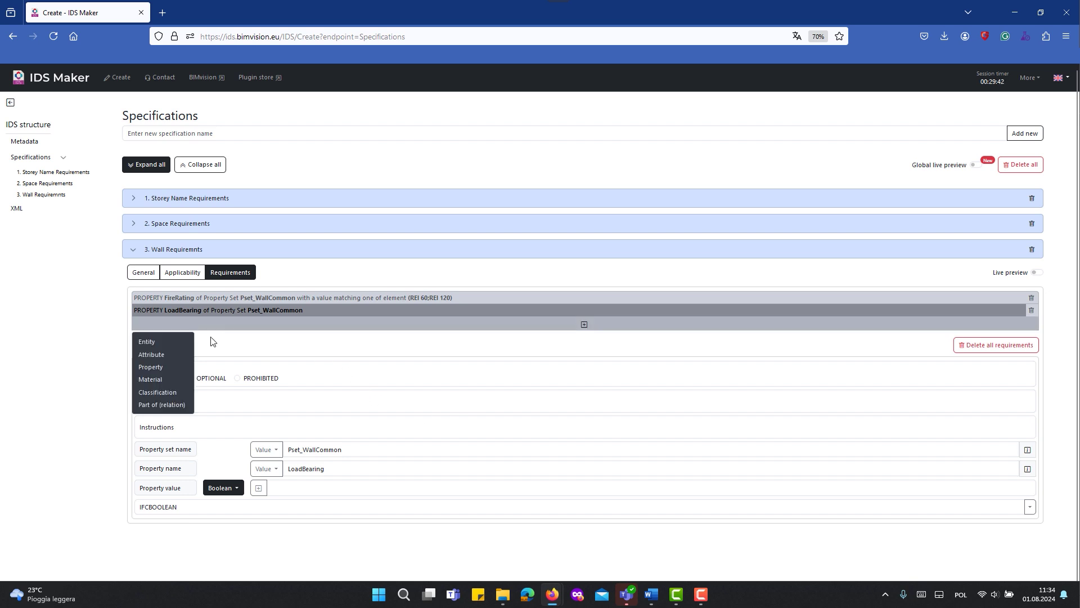
click(162, 368)
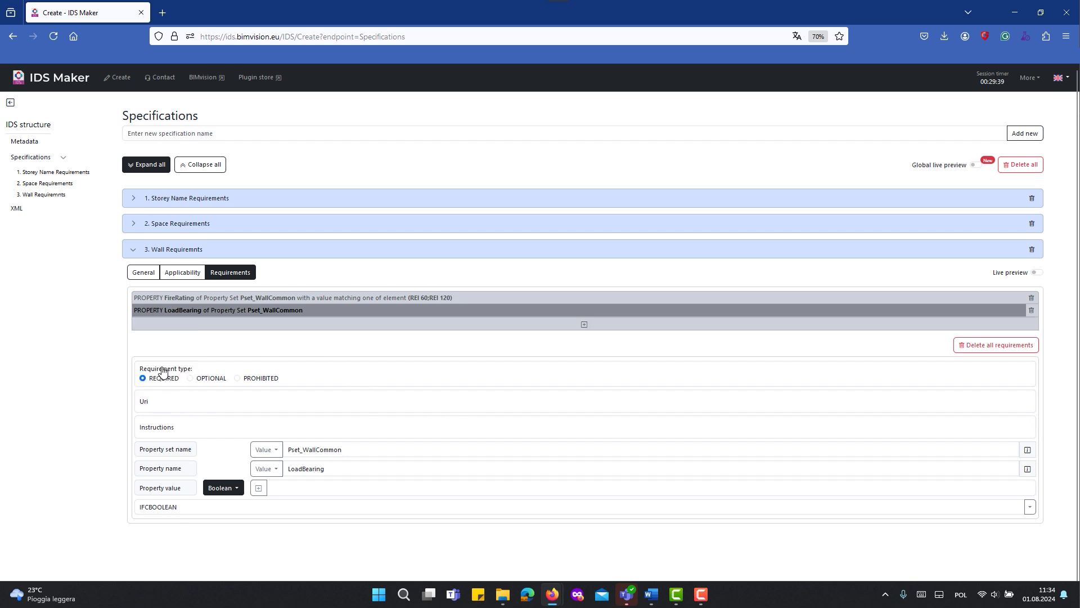
click(274, 462)
click(284, 480)
click(288, 462)
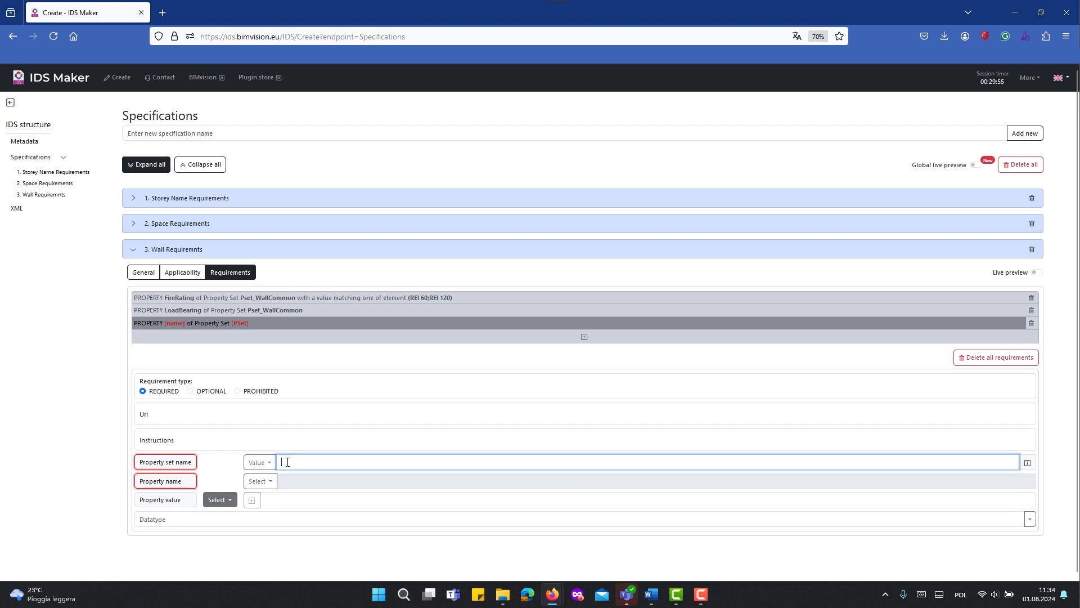
text(BaseQuantities)
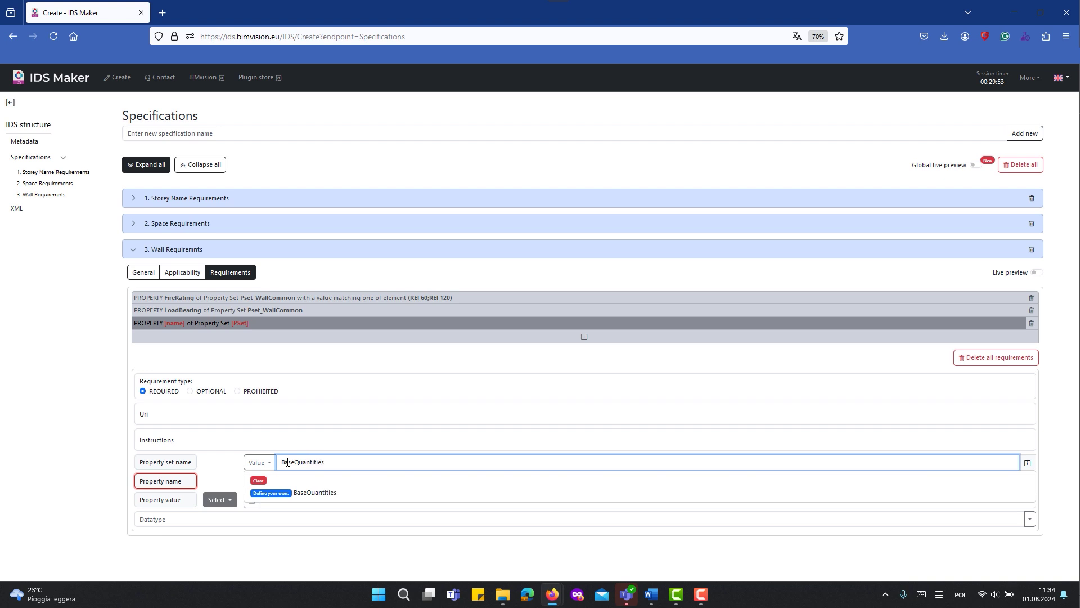
click(318, 494)
Define the BaseQuantities requirement's property name as the custom value NetVolume.
click(268, 484)
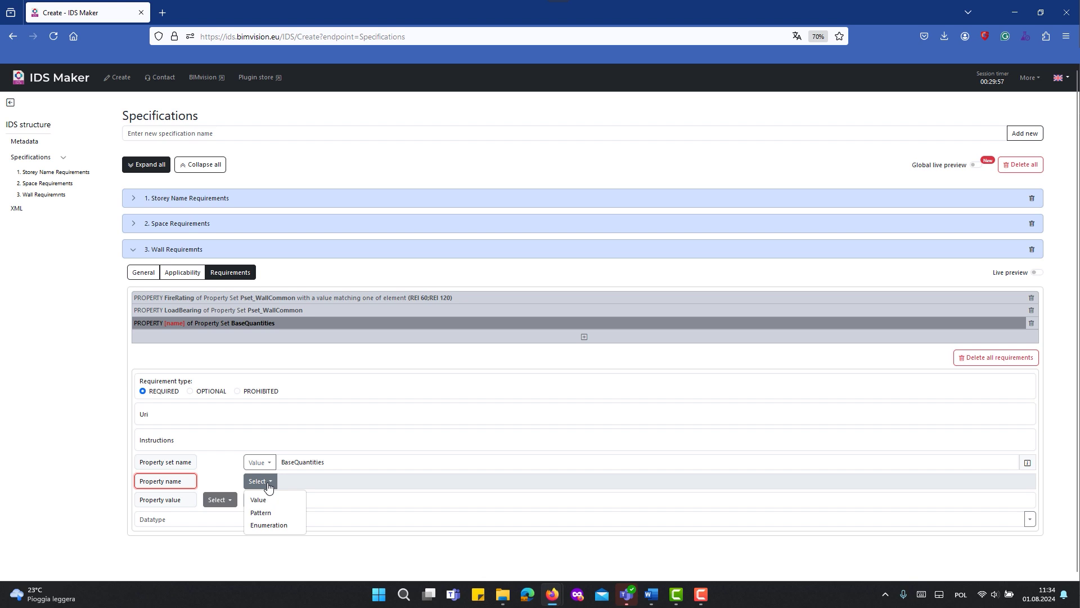
click(265, 503)
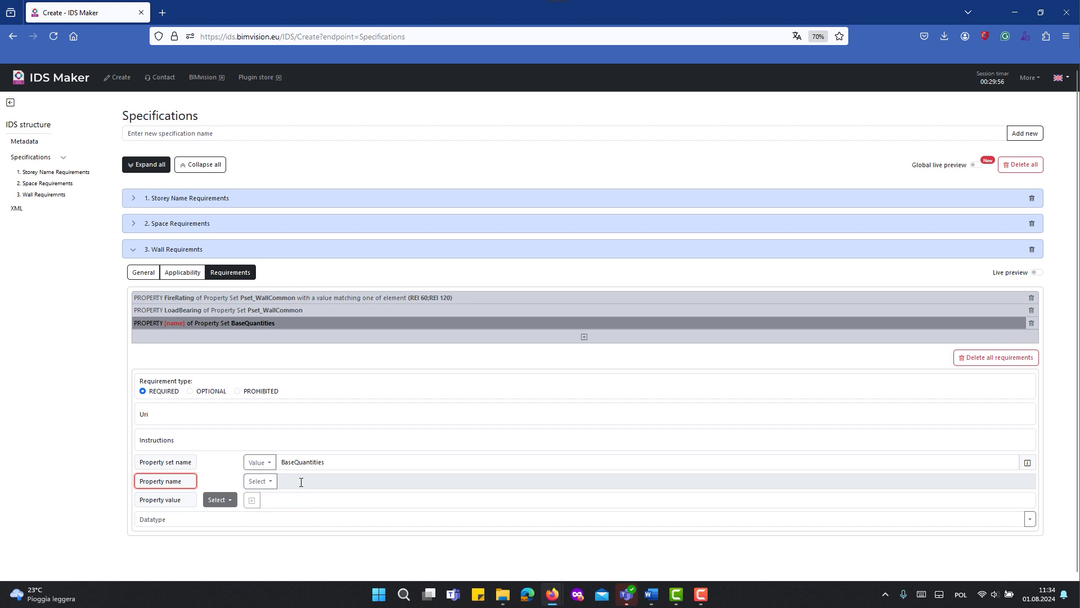
text(Net)
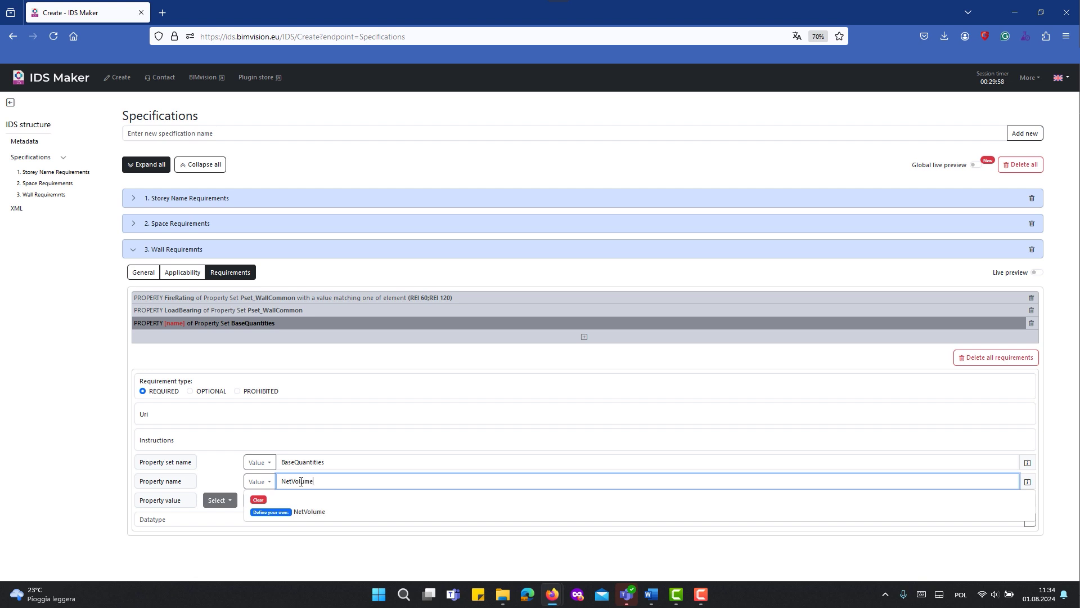
text(Volume)
click(306, 512)
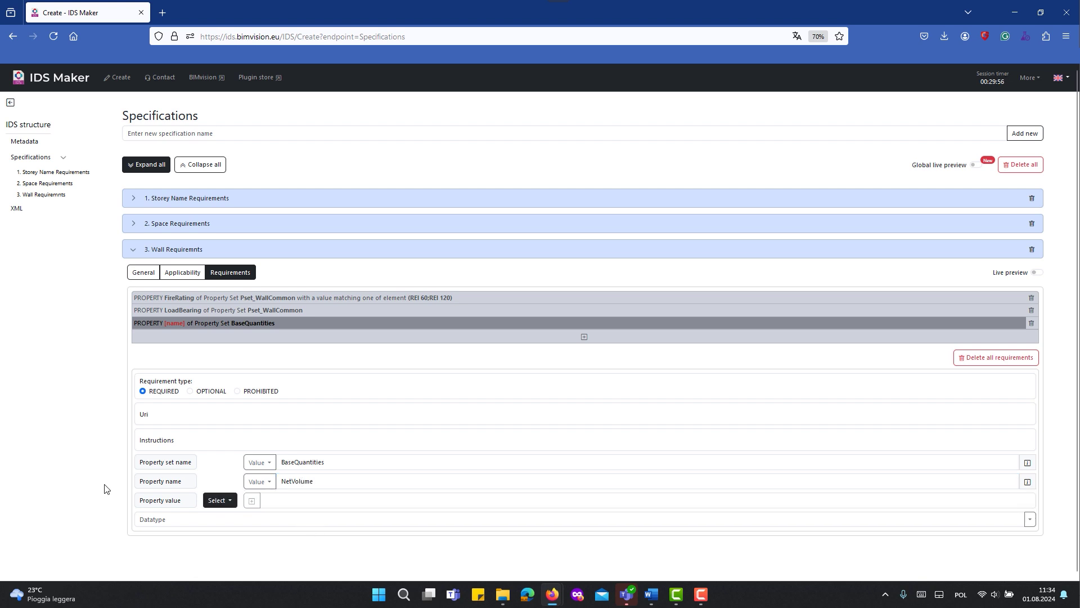
Set the NetVolume property's value type to Double and its datatype to IFCREAL.
click(231, 507)
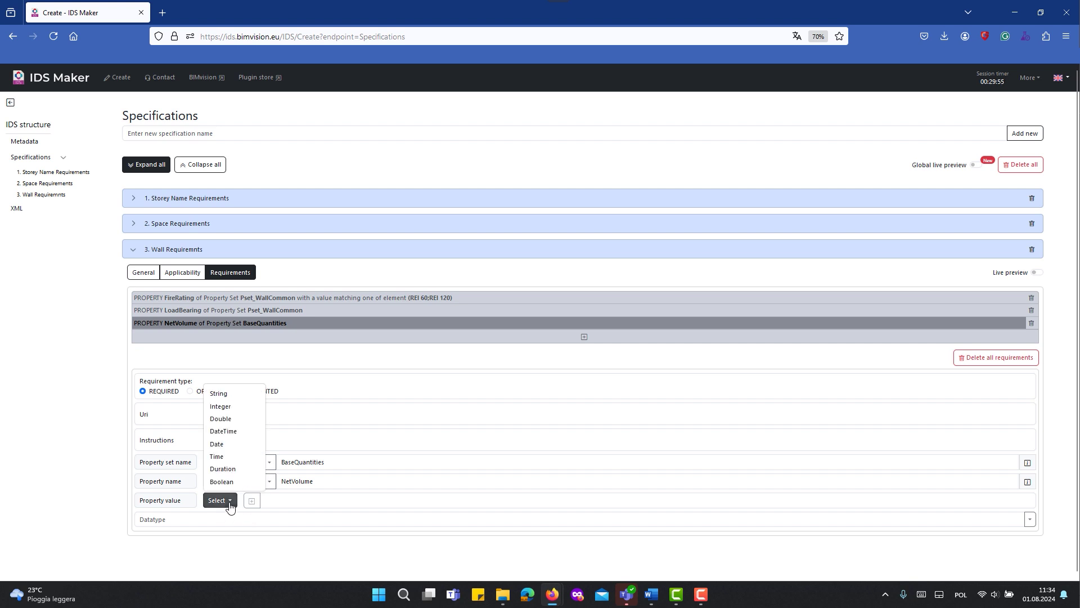
click(233, 423)
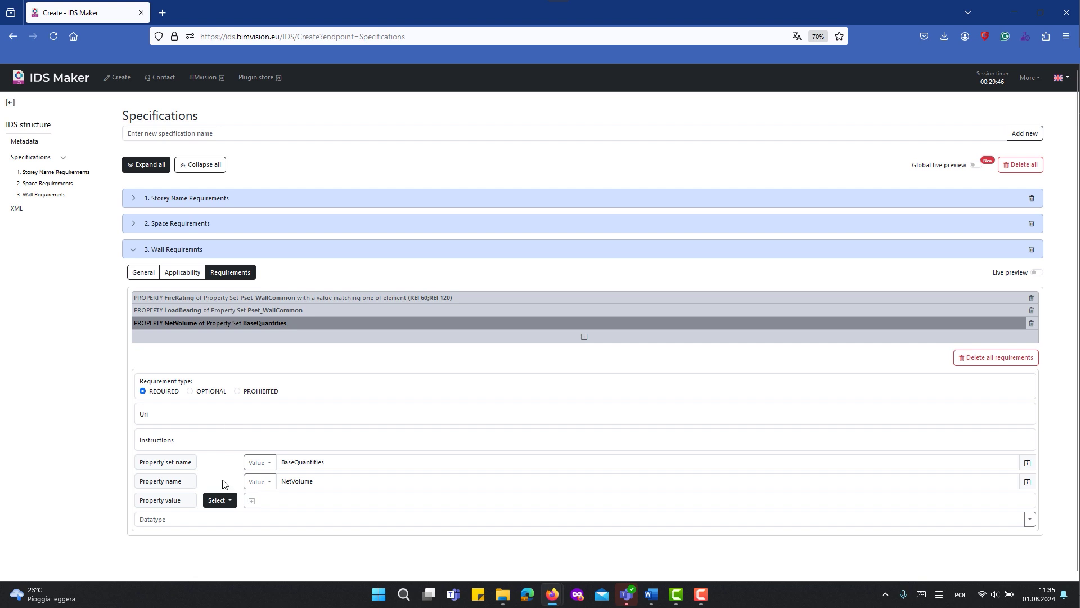
click(207, 520)
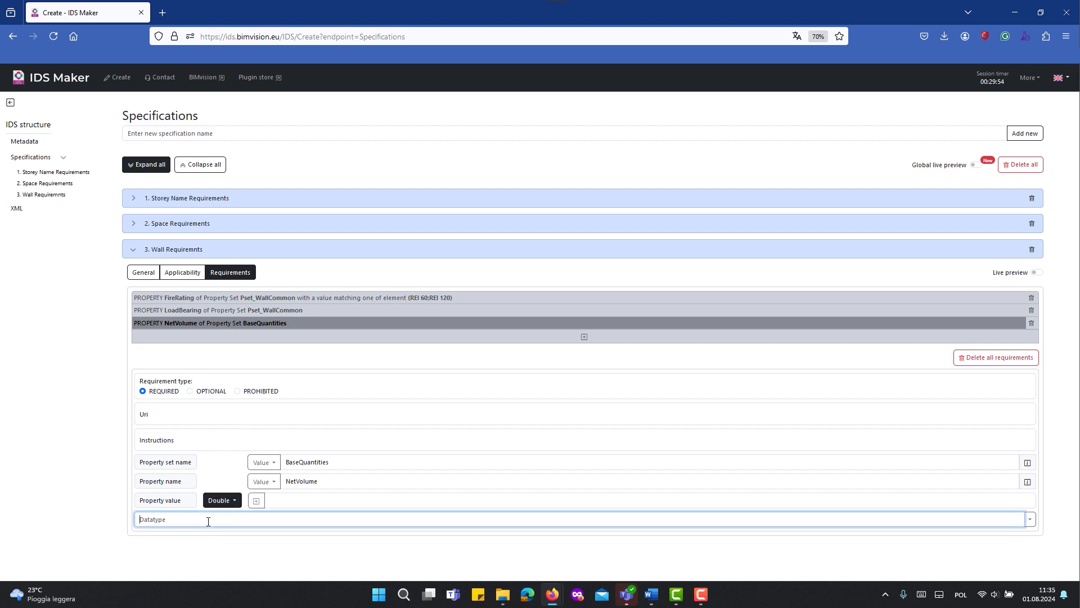
text(ifcrea)
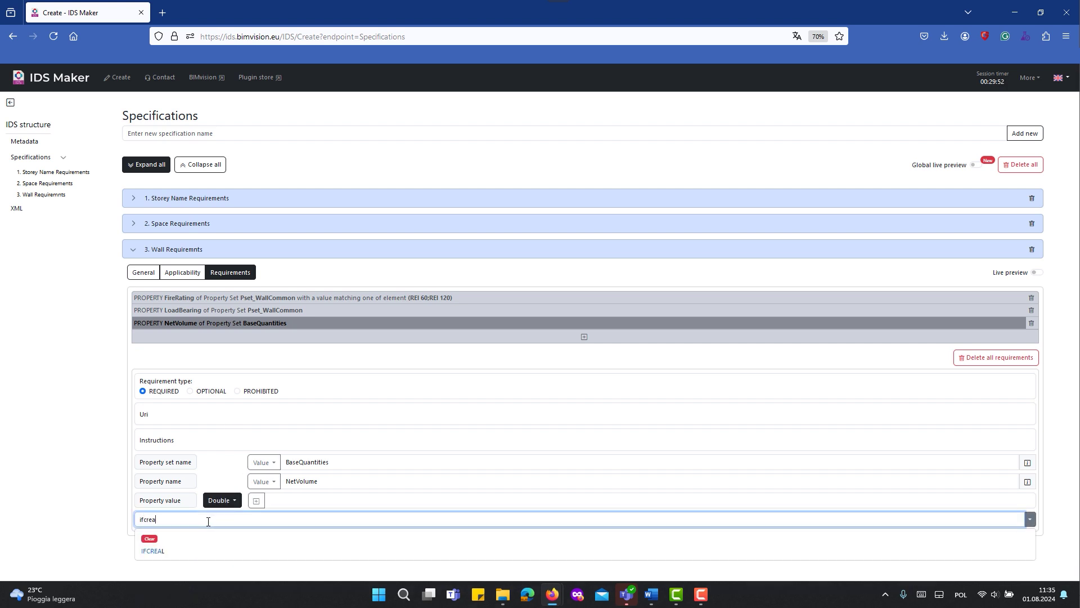
click(174, 552)
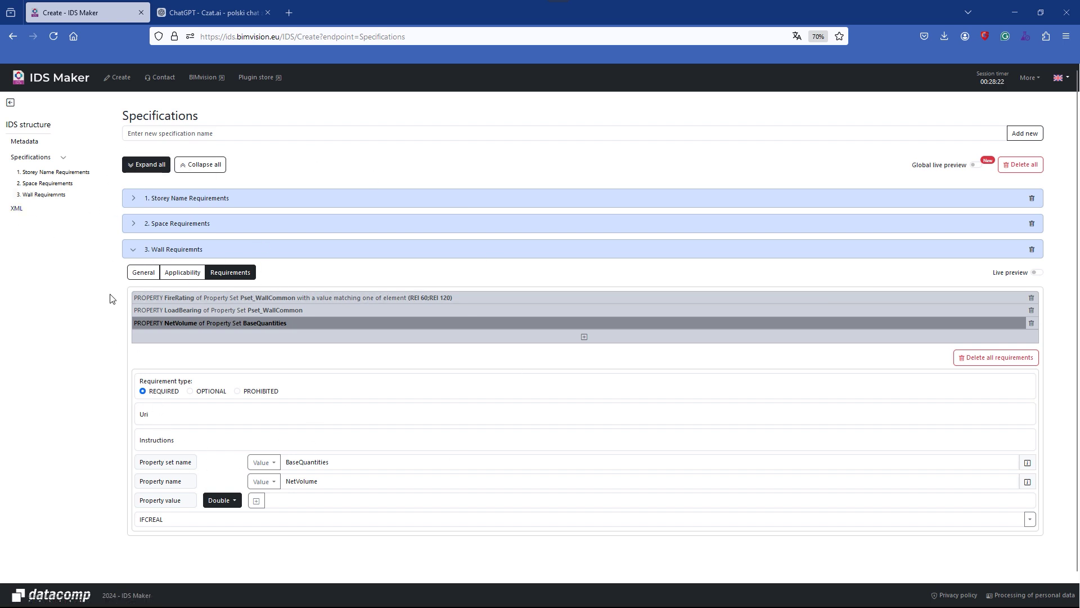
Display the generated XML with its validation status and download the IDS file.
click(15, 210)
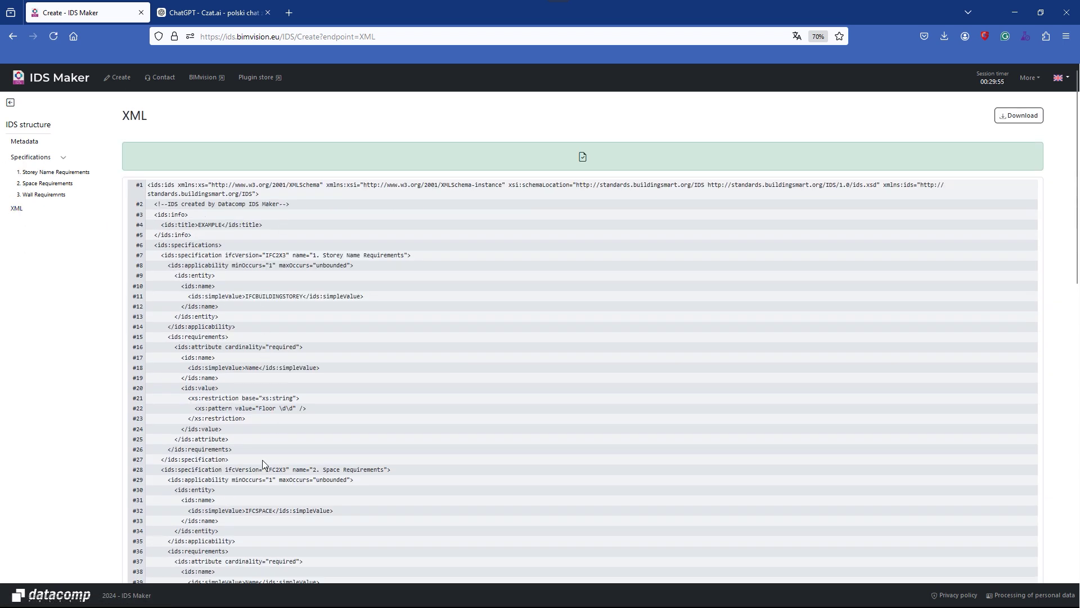
click(582, 158)
click(582, 158)
click(1019, 115)
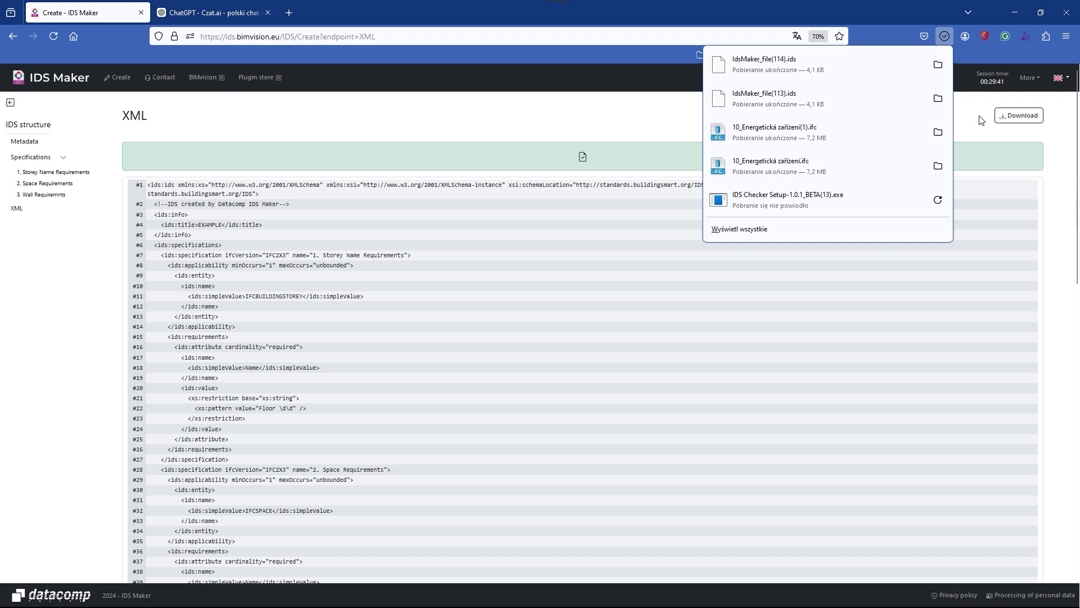
click(979, 120)
Switch to BIMvision and open the recently used model Hous Reference Model.ifc.
key(alt+Tab)
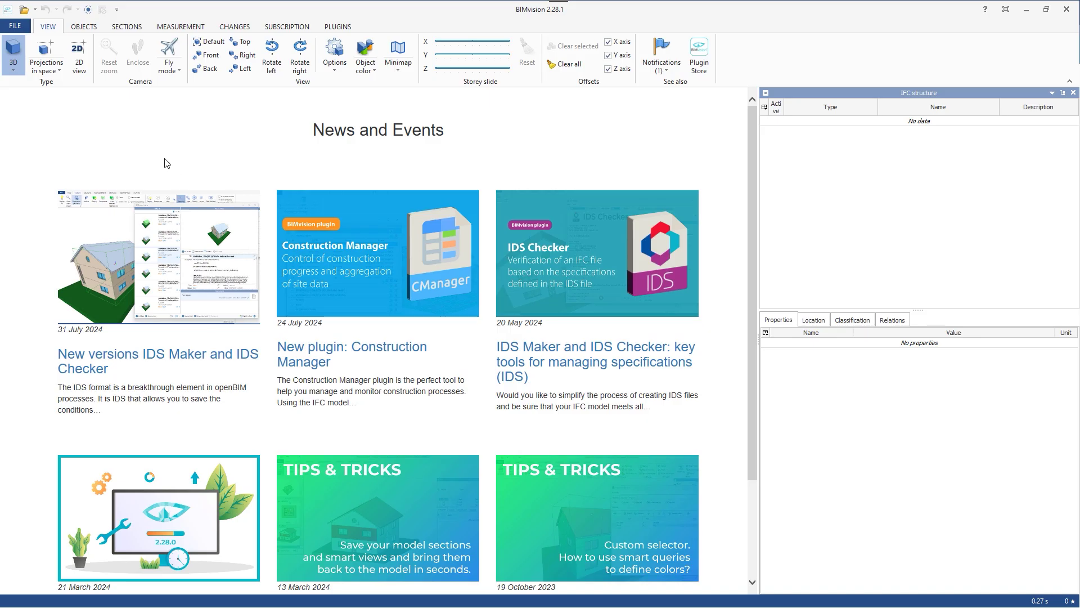
click(14, 26)
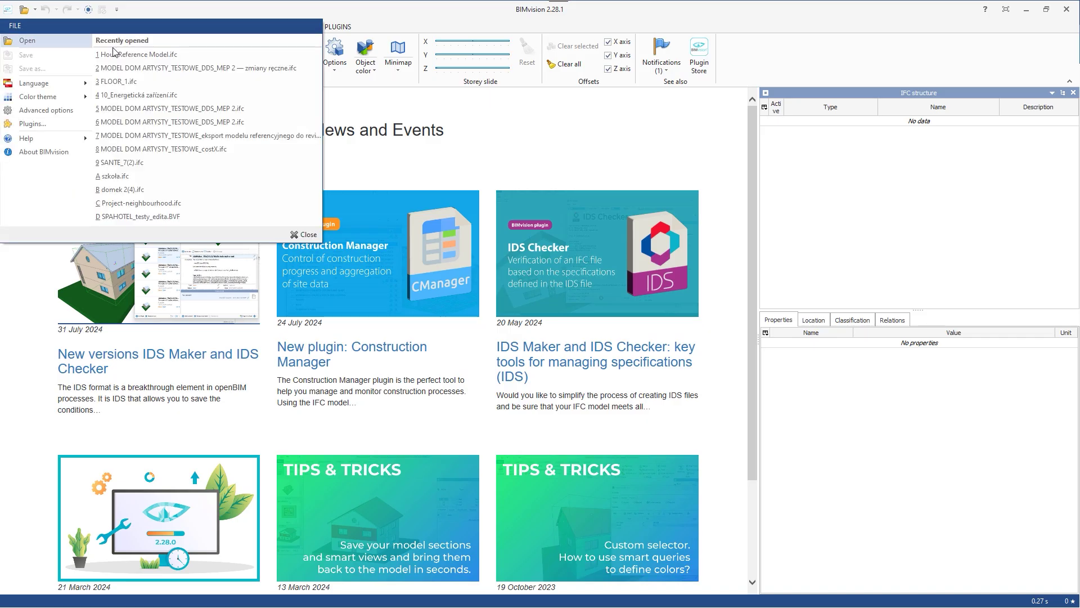
click(129, 55)
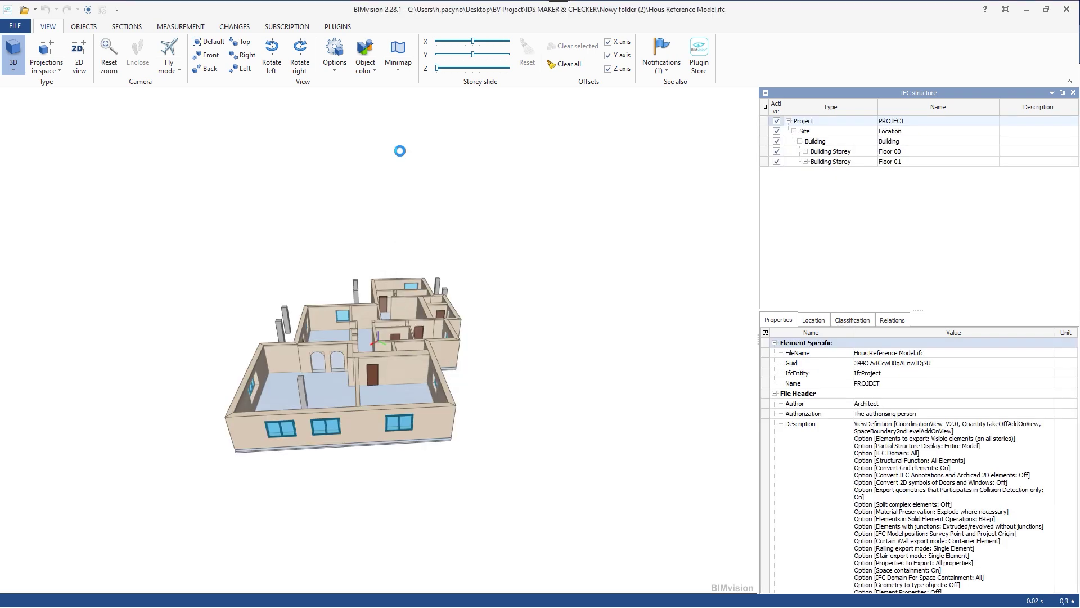
drag(208, 224, 393, 270)
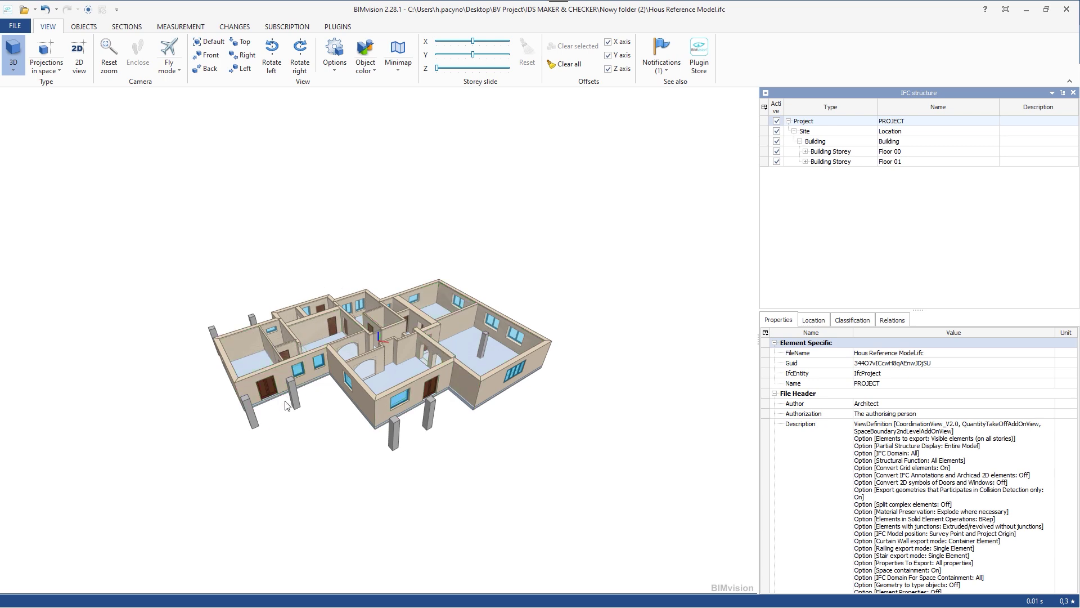
drag(346, 446, 360, 332)
Load IdsMaker_file(114).ids from the downloads folder into IDS Checker and verify the open model against it.
click(336, 27)
click(18, 57)
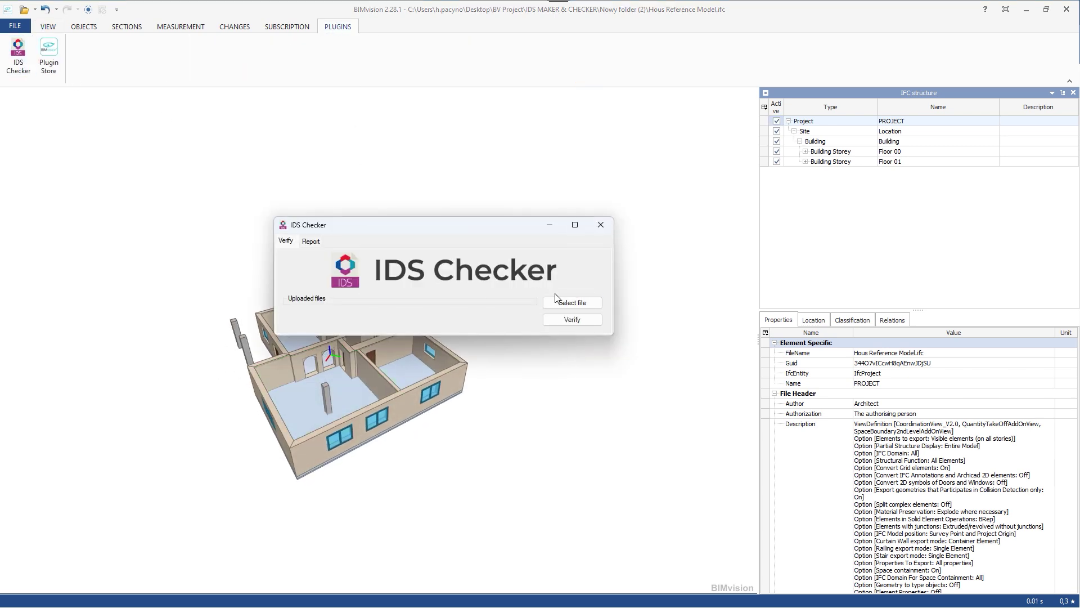
click(574, 303)
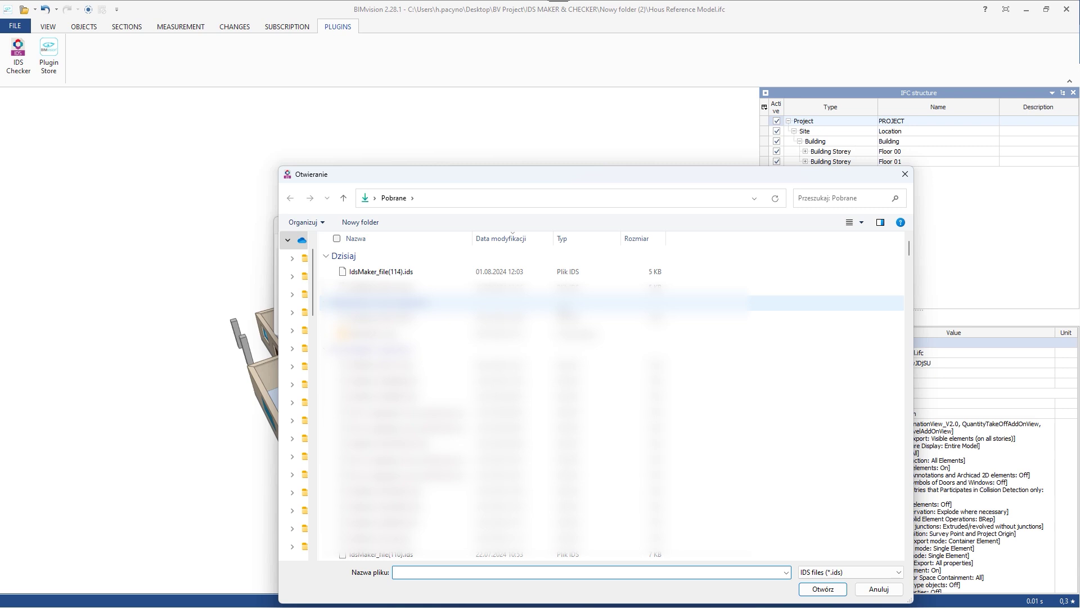
click(437, 272)
click(823, 589)
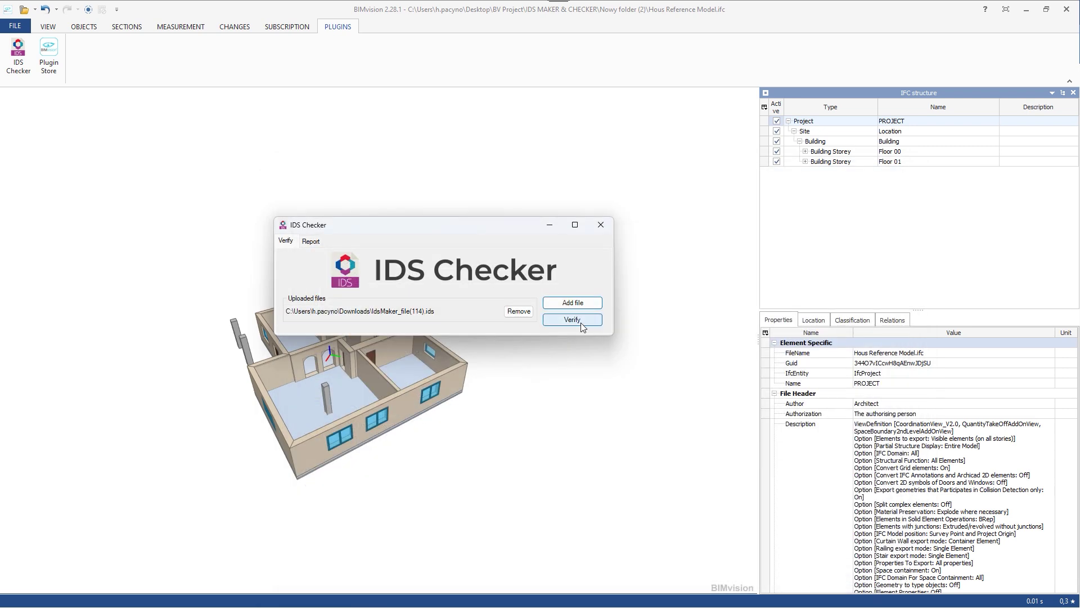
click(582, 324)
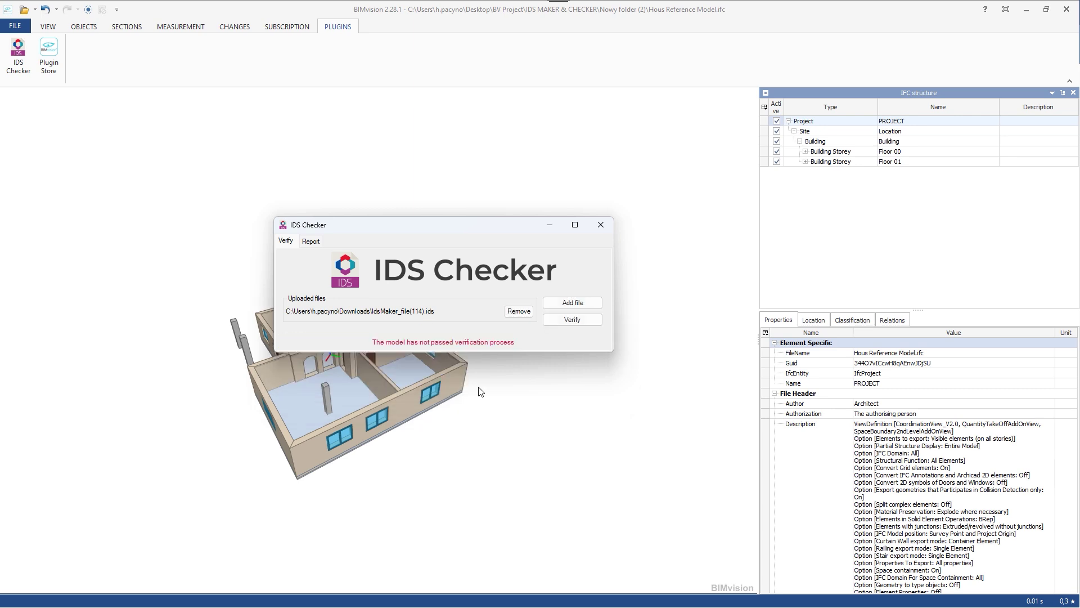
Display the IDS Checker verification report and reposition its window so the whole report fits on screen.
click(440, 347)
click(311, 241)
drag(347, 223, 229, 65)
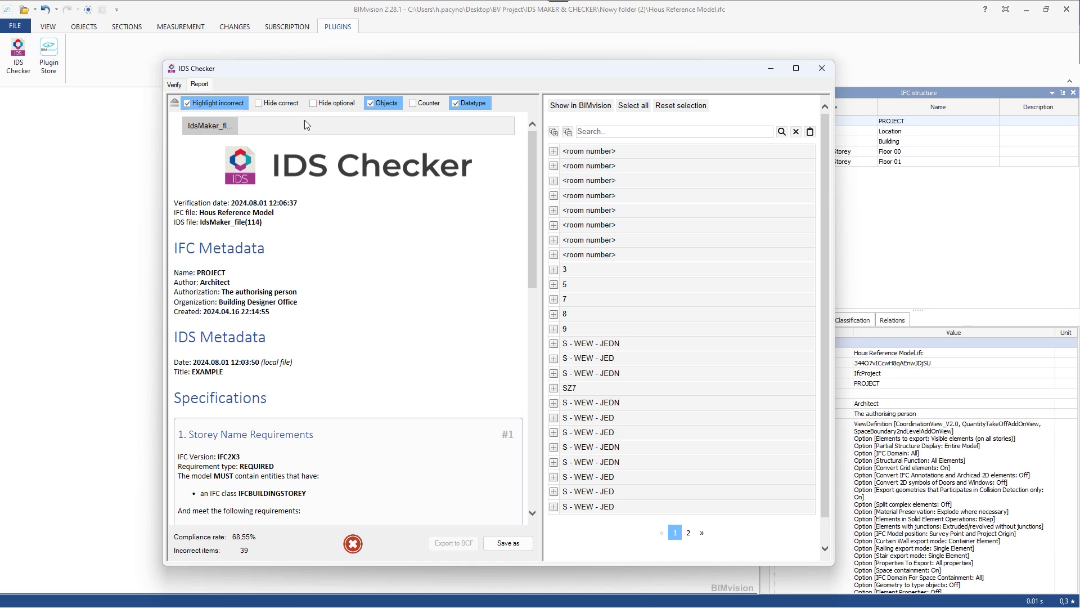
Examine the report's storey, space and wall specifications, checking which are highlighted as incorrect and which objects are listed.
drag(529, 218, 501, 387)
scroll(495, 445, down, 3)
scroll(482, 309, up, 10)
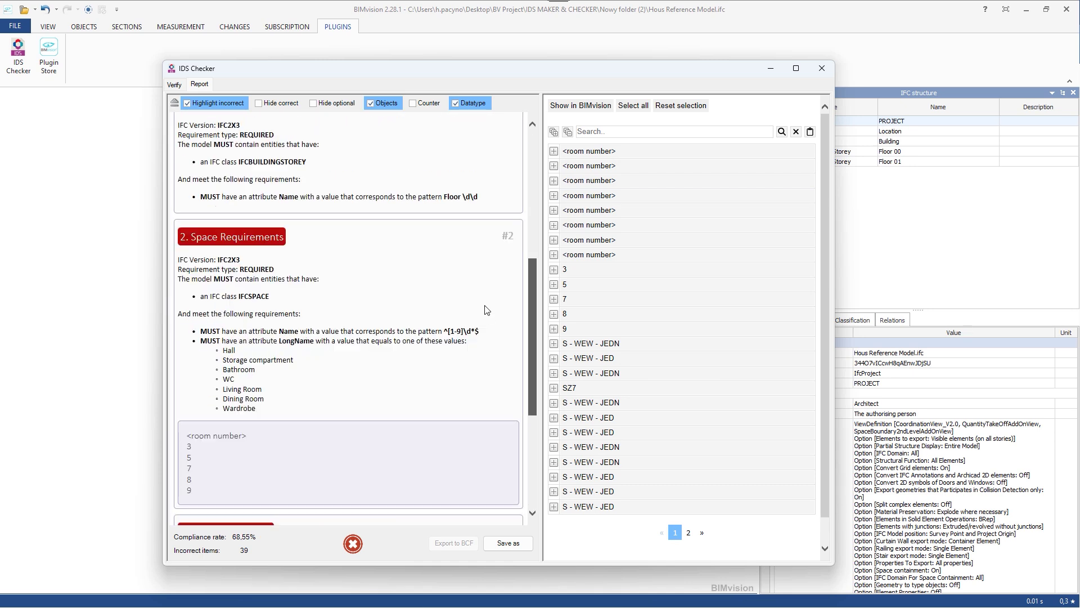
drag(534, 233, 480, 210)
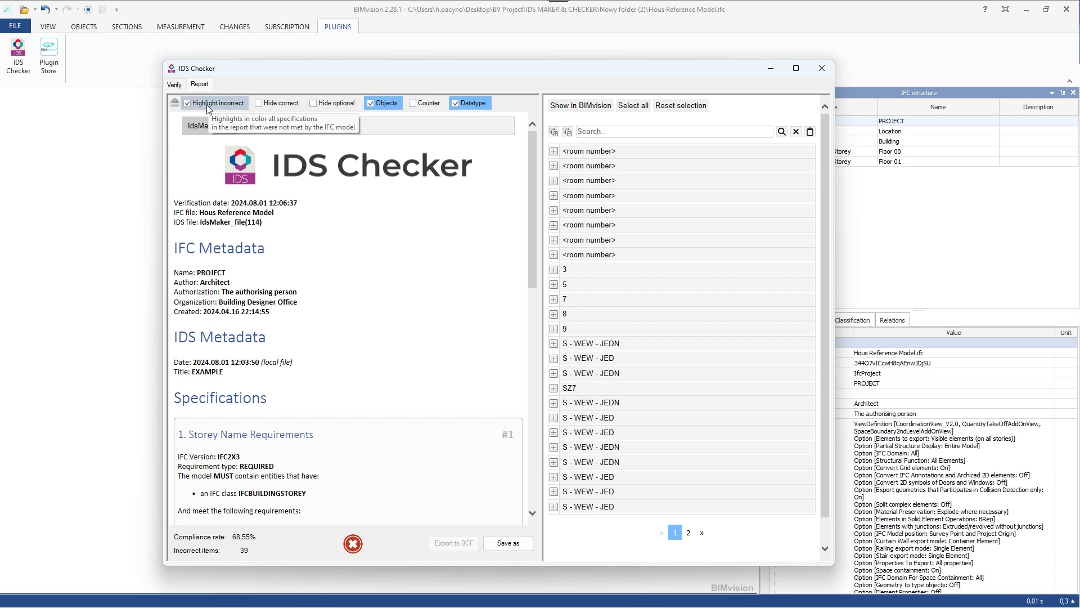
drag(531, 201, 532, 315)
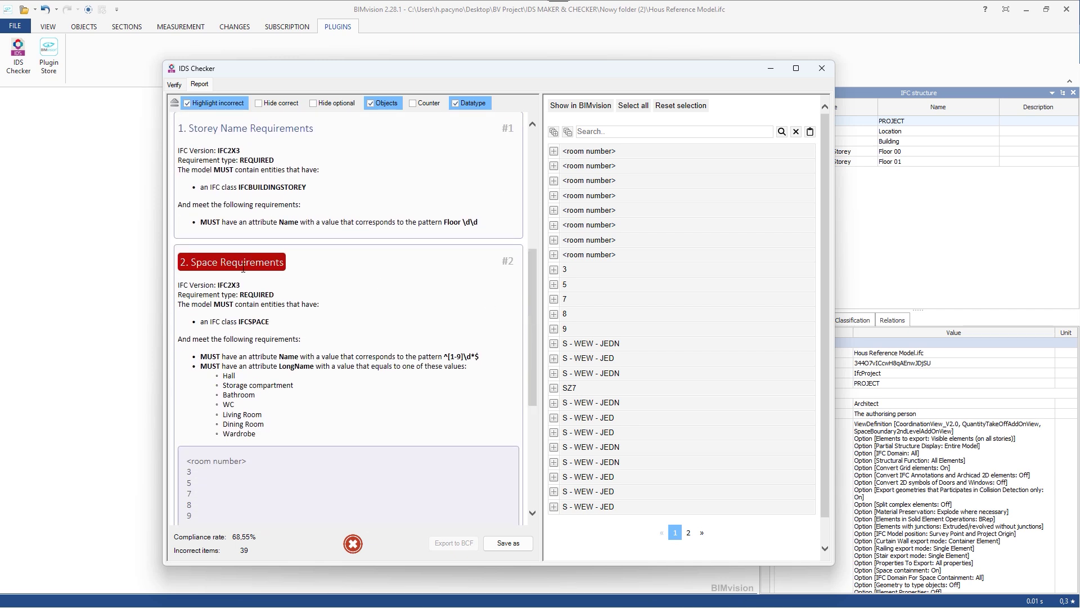
scroll(263, 268, down, 2)
scroll(262, 247, up, 3)
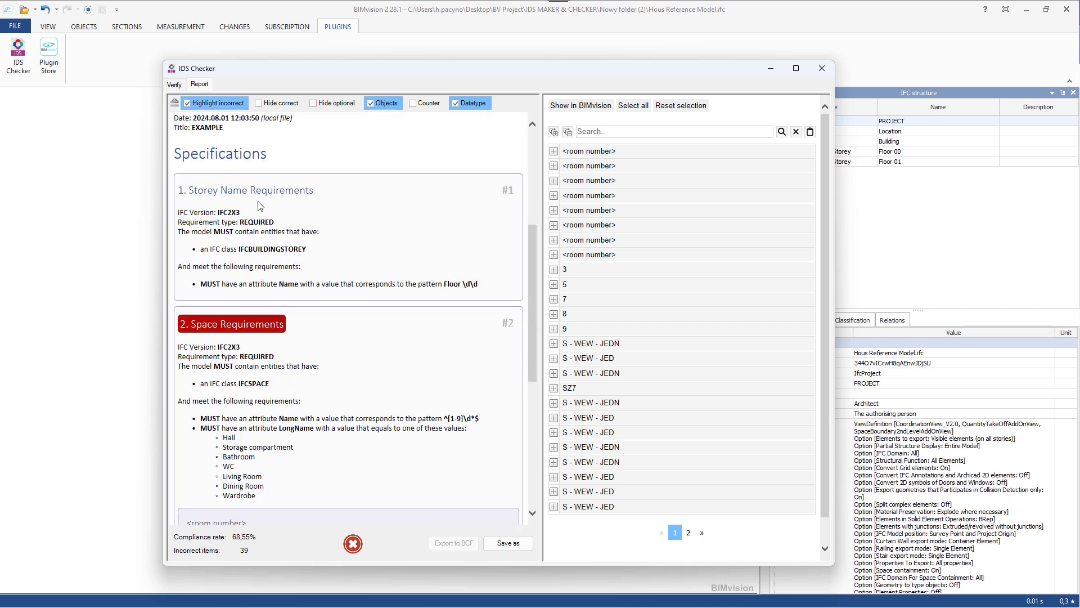
scroll(259, 211, down, 2)
scroll(266, 213, down, 3)
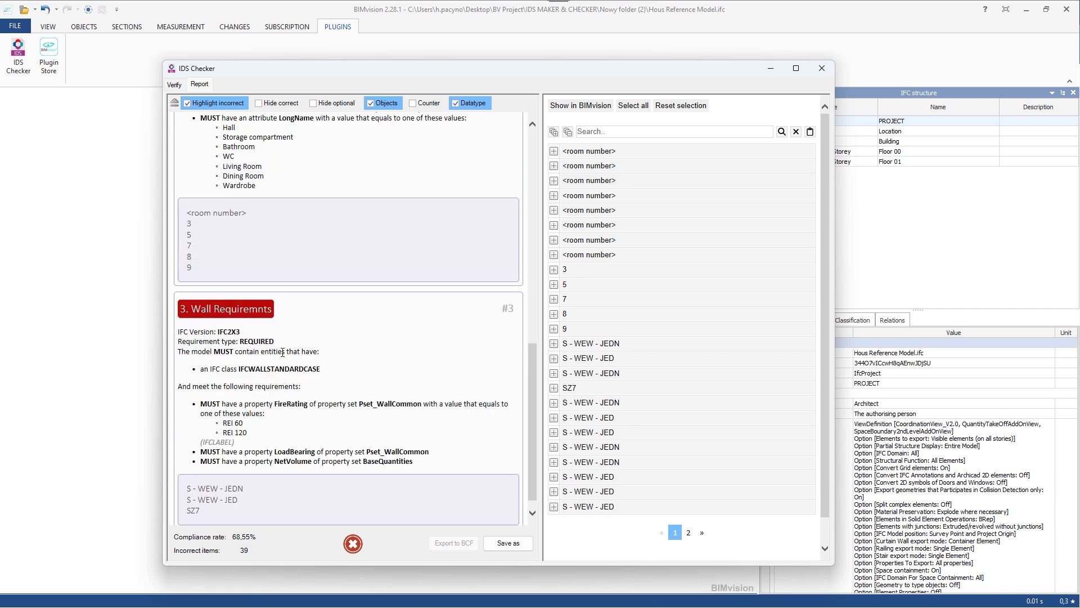
scroll(275, 383, up, 5)
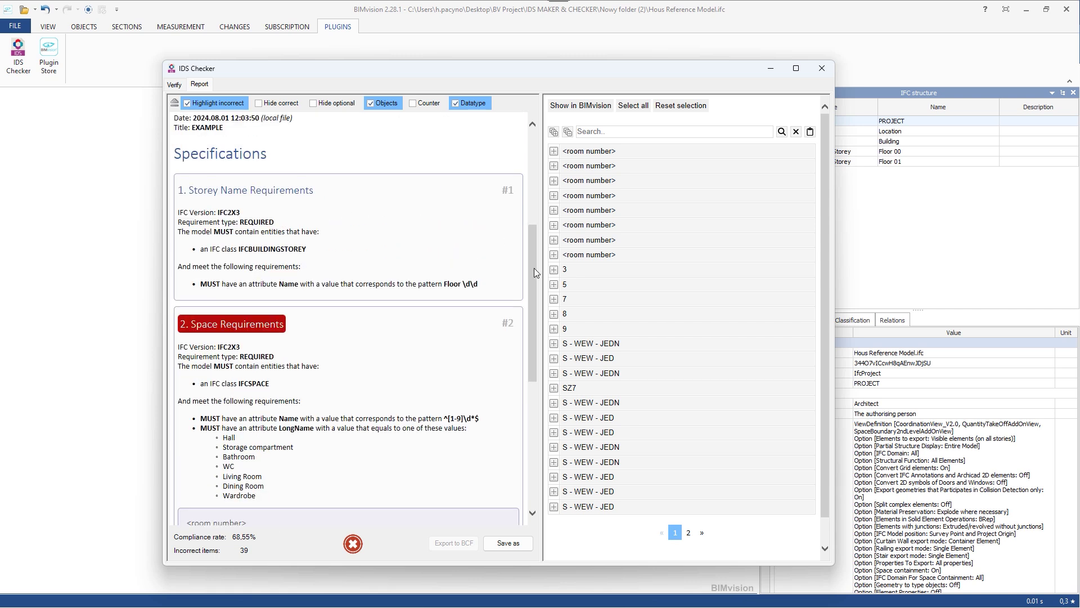
drag(535, 268, 520, 341)
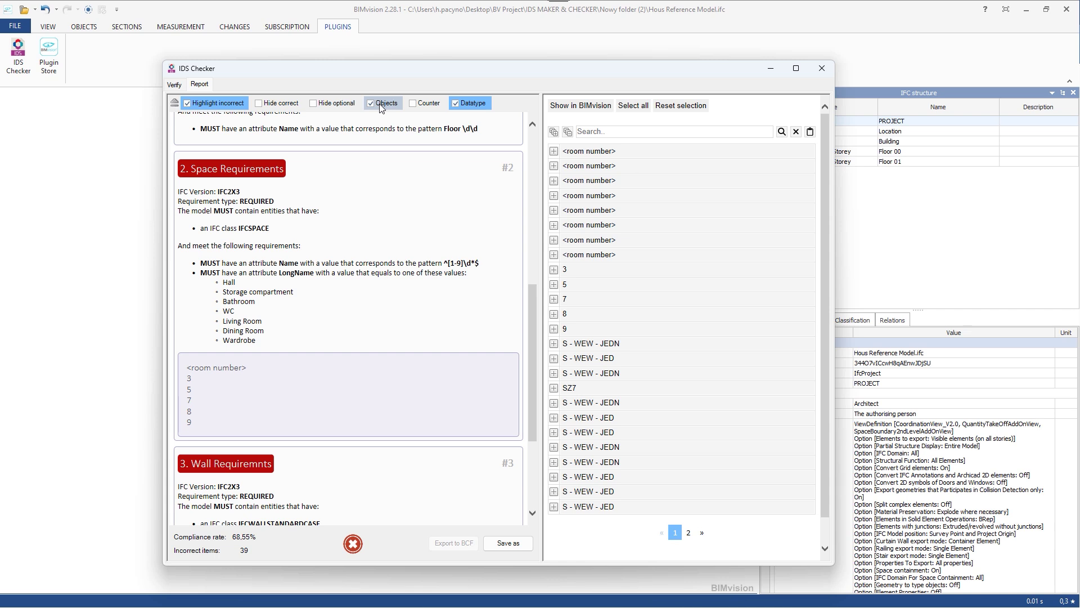
Enable the report's Counter option and review the number of invalid objects under the space and wall requirements.
click(417, 104)
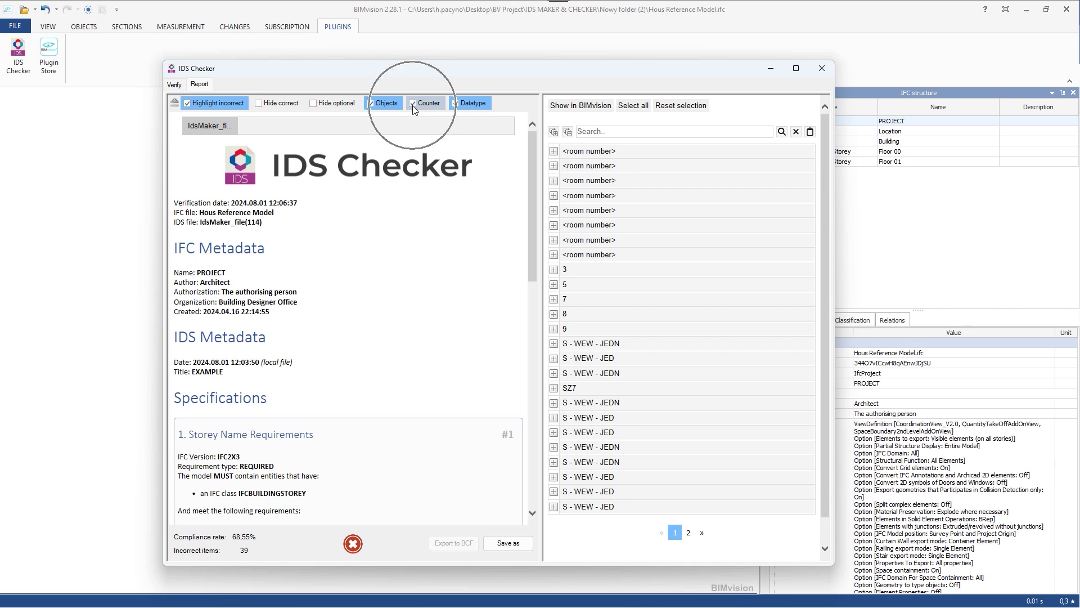
drag(530, 180, 528, 285)
scroll(287, 342, down, 3)
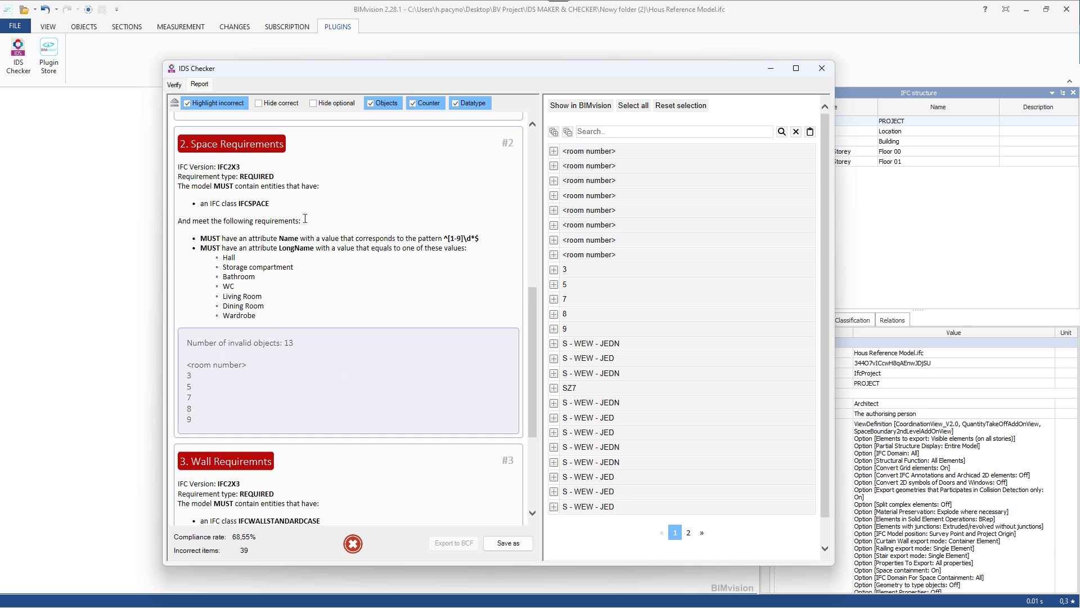
scroll(304, 225, down, 3)
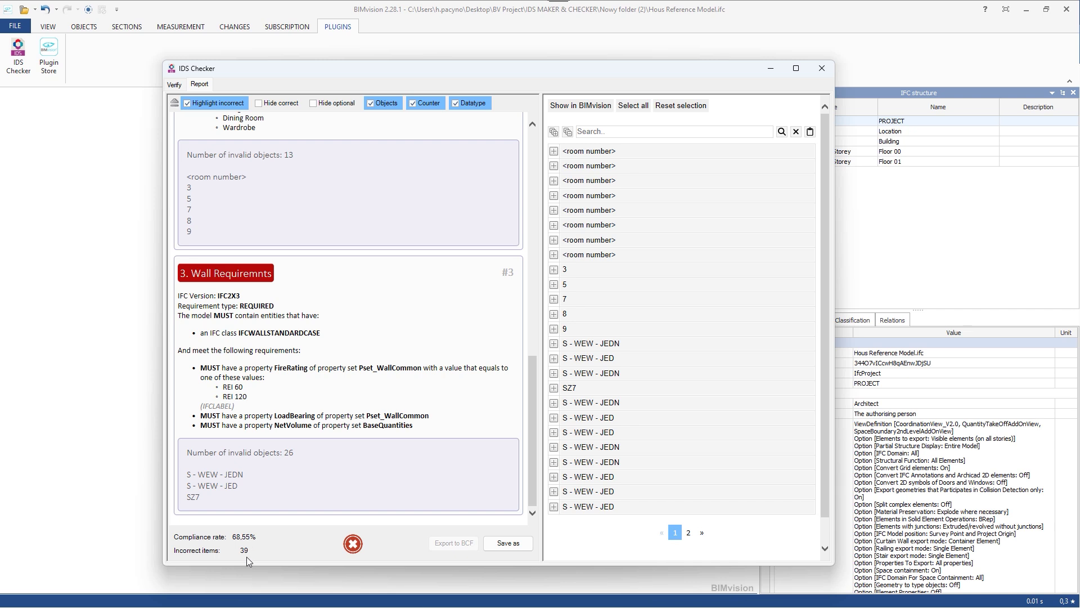
scroll(521, 372, up, 15)
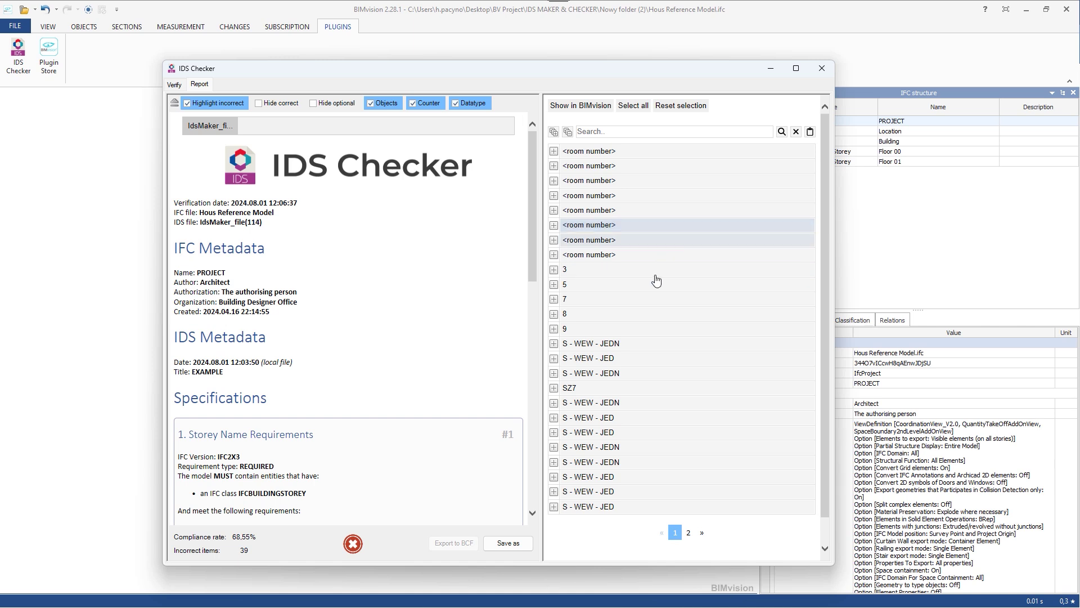
Expand the fifth <room number> entry in the incorrect objects list and view that space up close in the model.
click(575, 214)
click(554, 210)
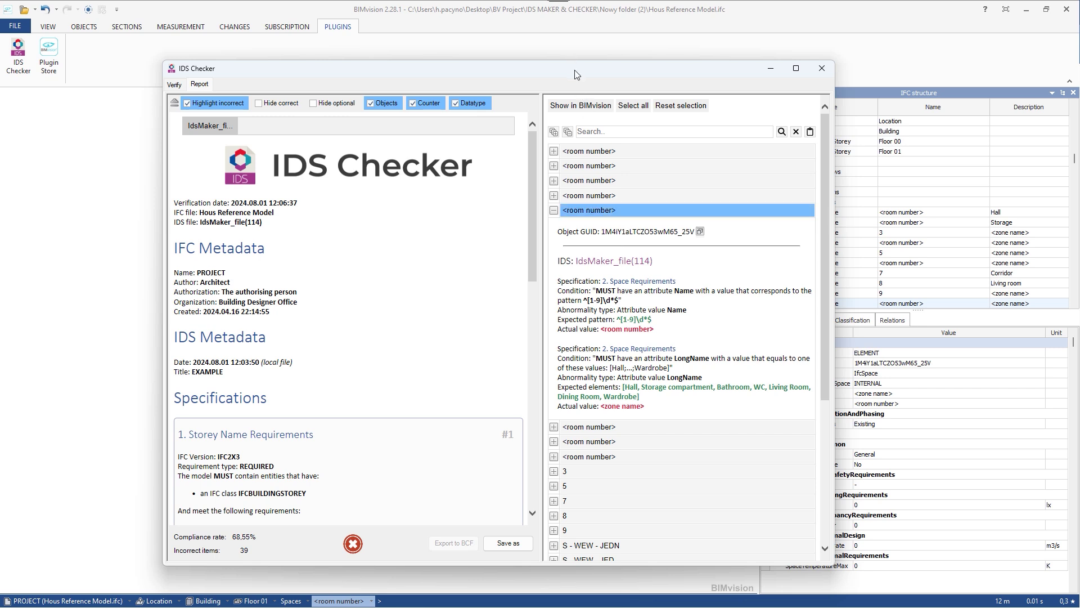
drag(576, 74, 443, 416)
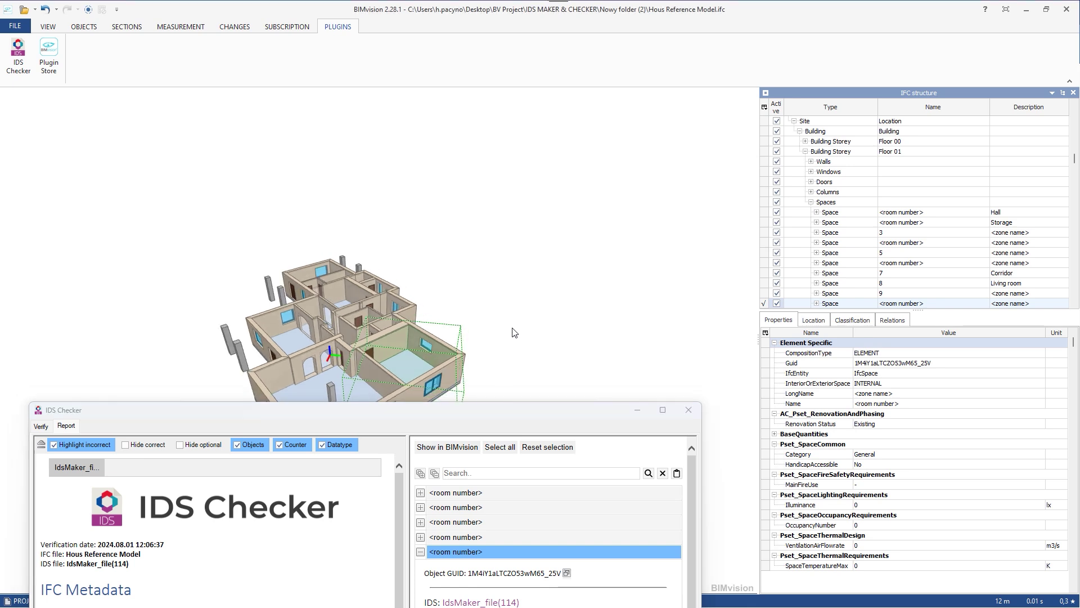
scroll(421, 345, up, 5)
mouse_move(386, 346)
mouse_down()
mouse_move(390, 334)
mouse_move(426, 336)
mouse_move(391, 344)
mouse_up()
drag(406, 421, 354, 72)
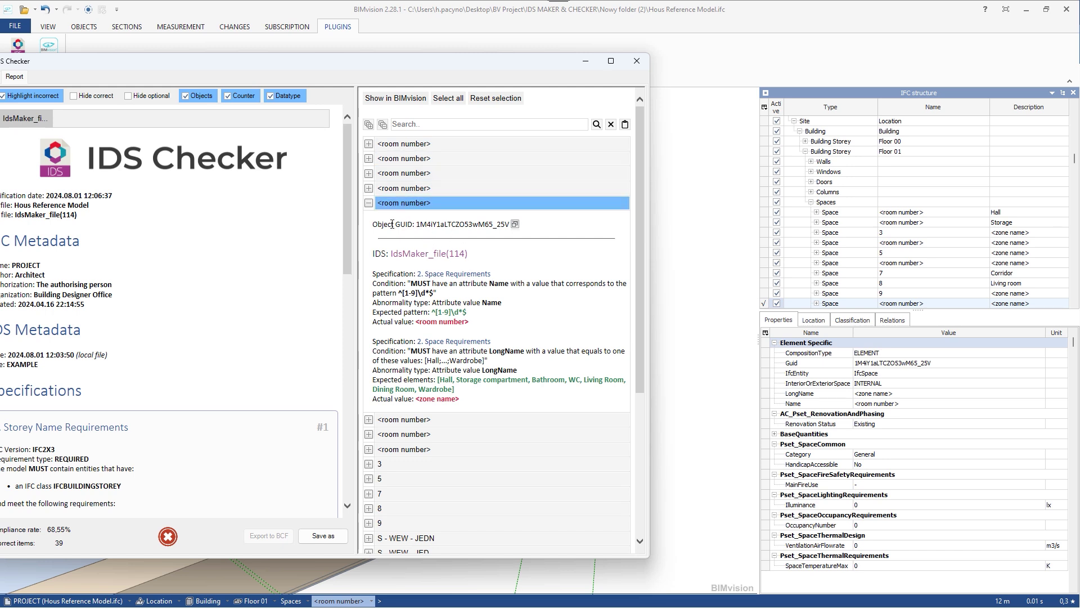
Compare the space's reported GUID, Name and LongName issues with its Name and LongName values in the model properties.
drag(376, 224, 590, 236)
click(535, 231)
drag(486, 302, 502, 304)
click(501, 305)
click(855, 395)
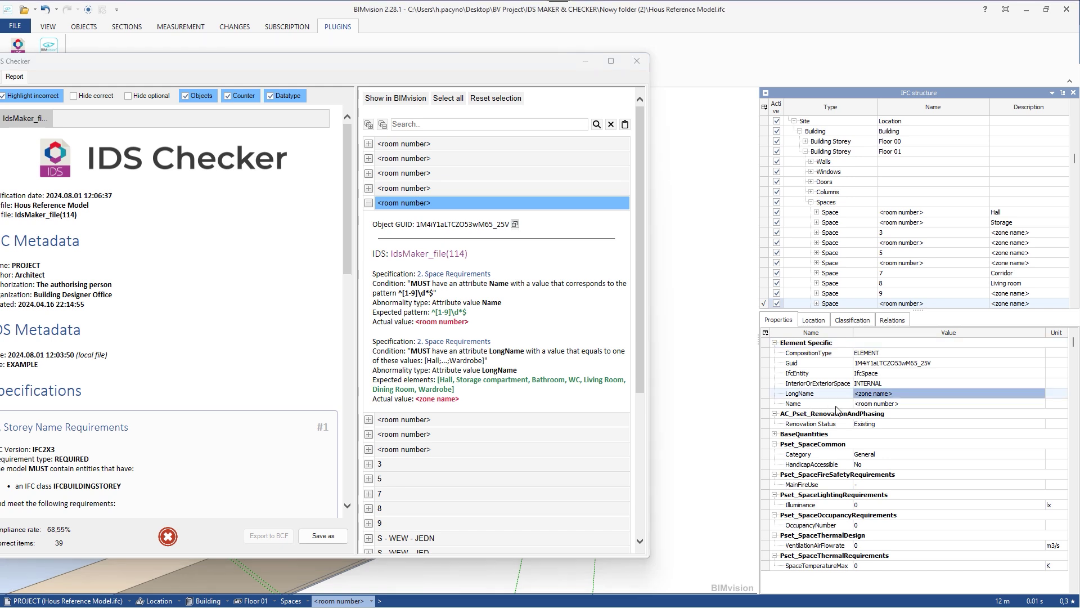
click(856, 404)
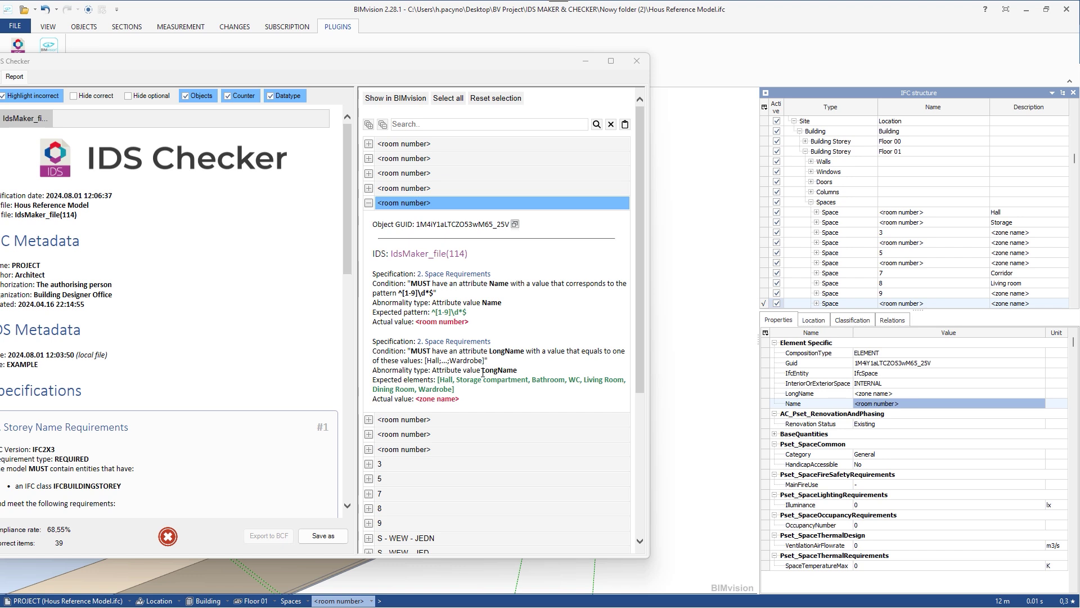
click(859, 394)
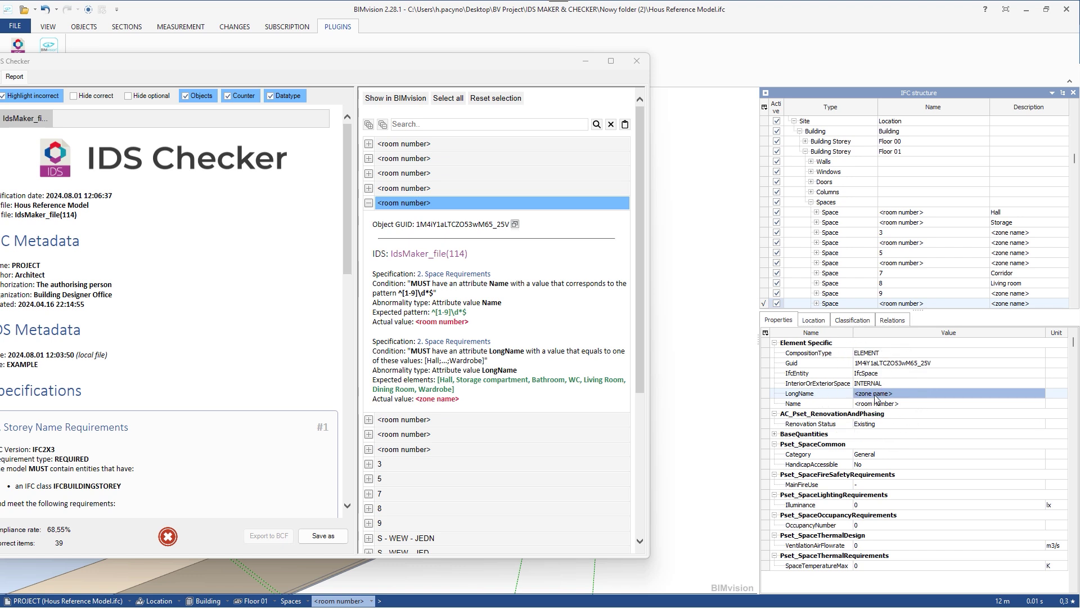
Select space 7 in the incorrect objects list and inspect its surroundings in the 3D model.
scroll(636, 367, down, 3)
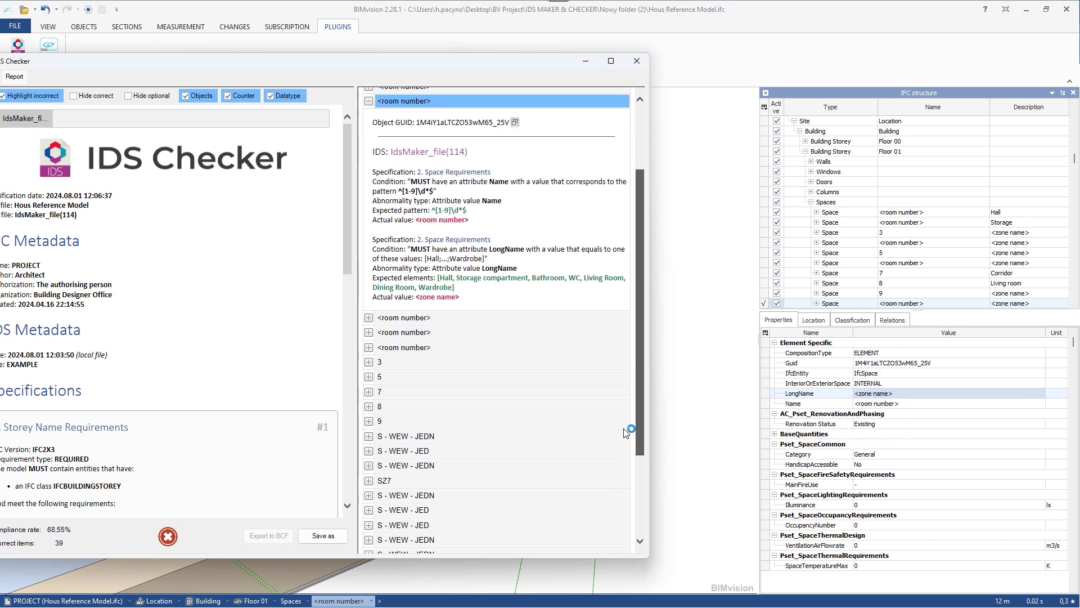
click(398, 331)
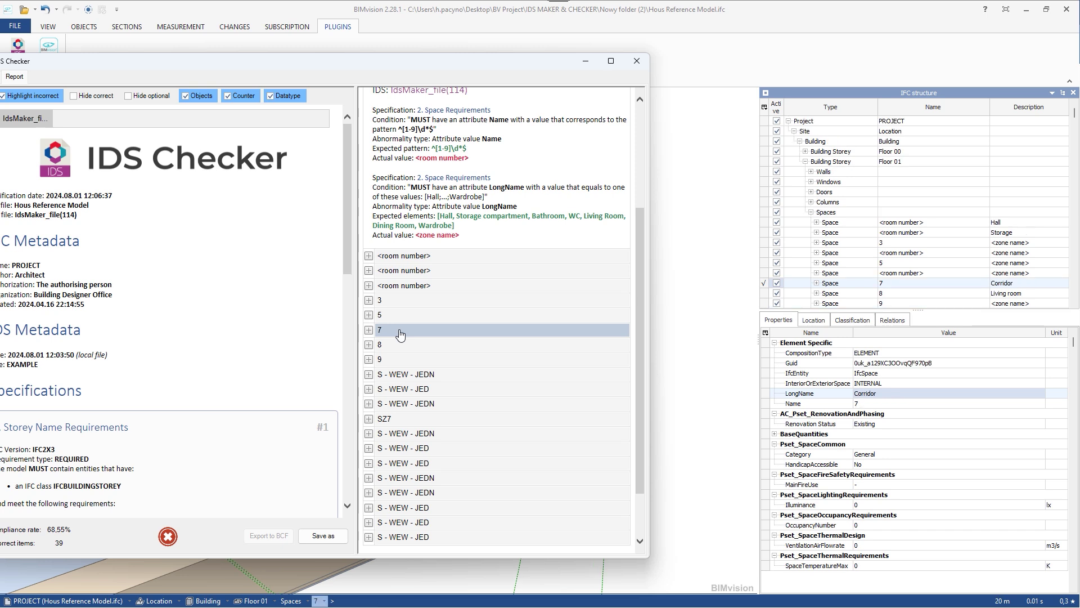
drag(434, 65, 415, 103)
drag(338, 99, 367, 98)
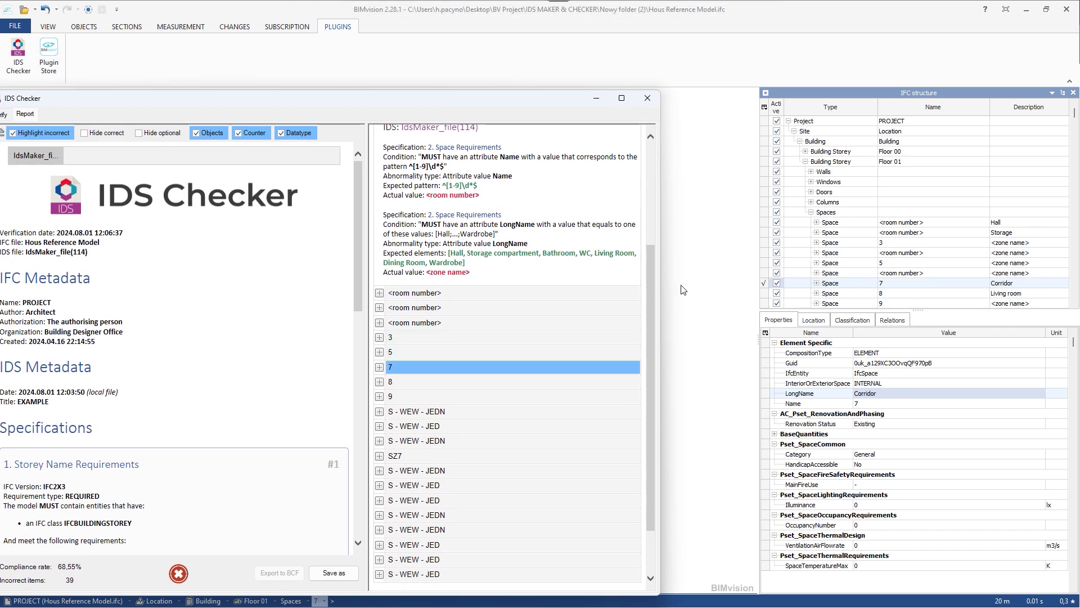
click(709, 301)
click(472, 365)
drag(428, 98, 380, 389)
drag(404, 258, 404, 361)
click(302, 285)
drag(302, 285, 407, 233)
drag(364, 393, 429, 131)
Reselect space 7 in the incorrect objects list and expand its issue details.
click(395, 394)
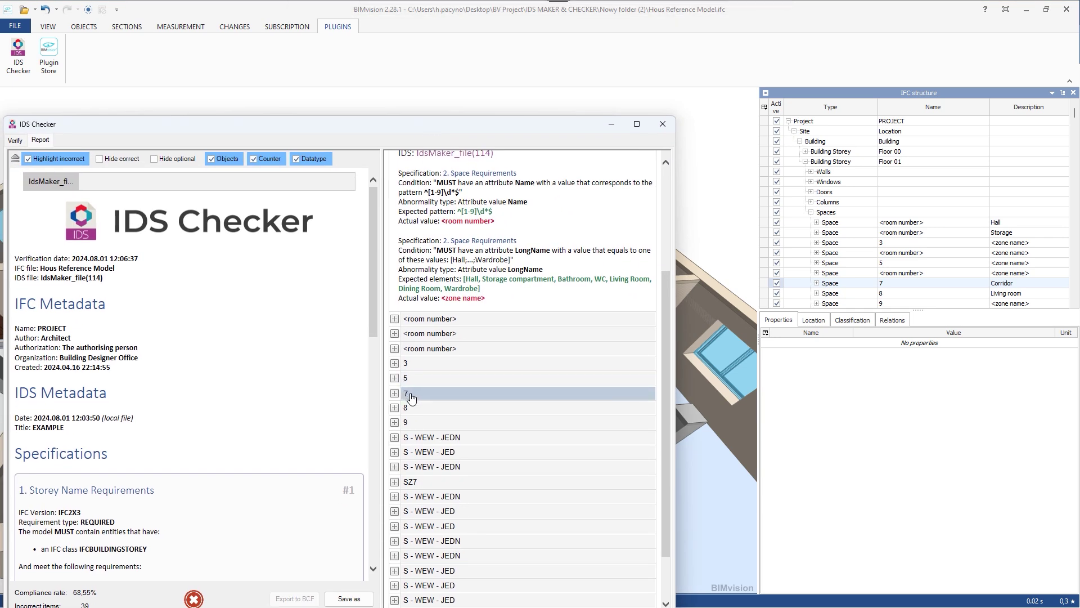
click(382, 426)
scroll(471, 364, down, 3)
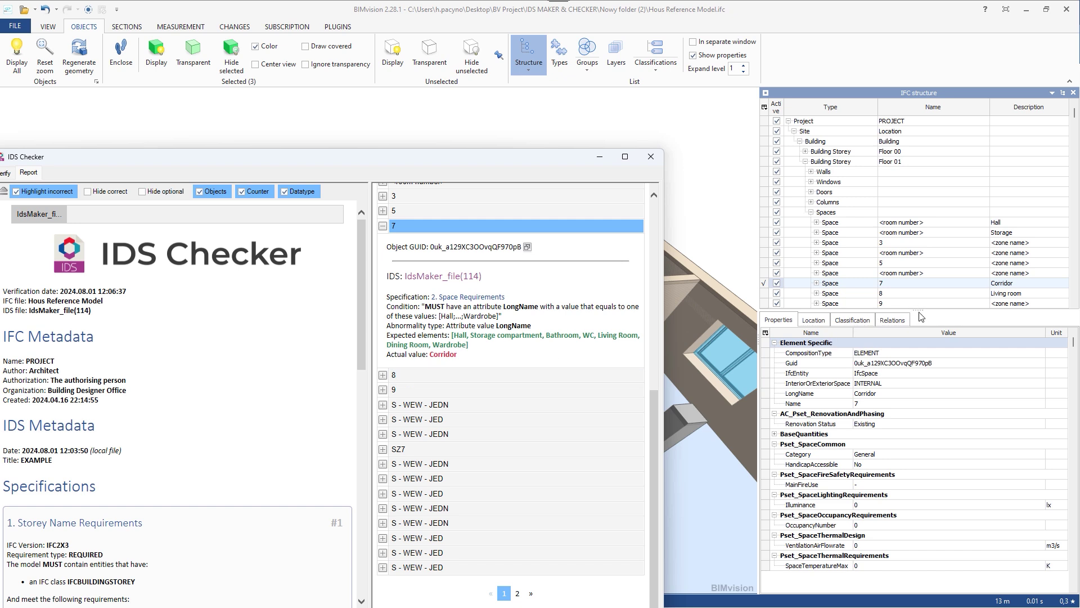
Compare space 7's LongName and Name properties with the expected elements and actual value in its issue details.
drag(920, 310, 920, 289)
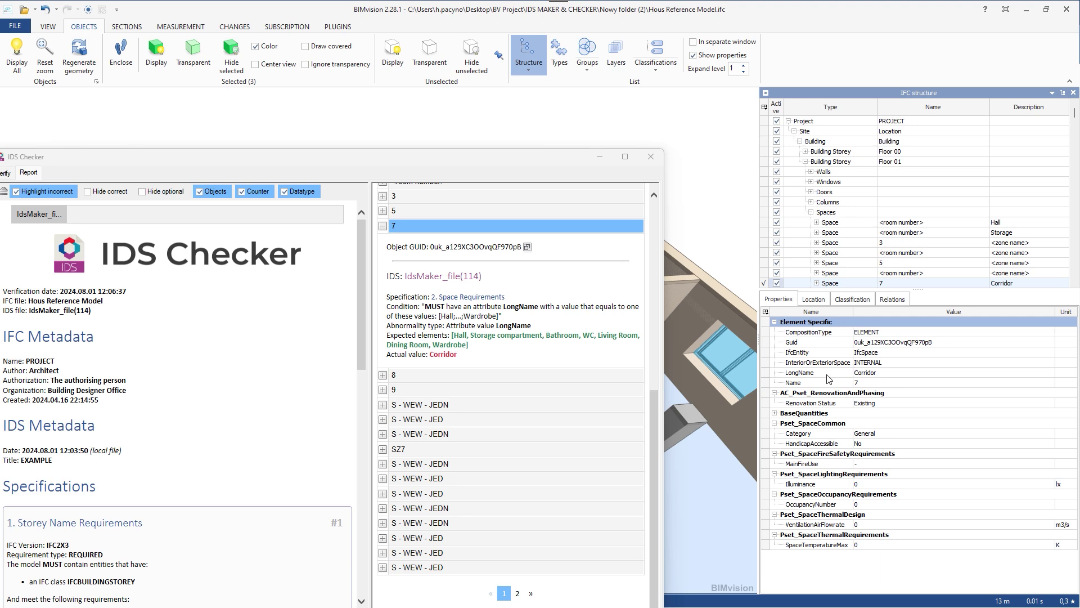
click(865, 373)
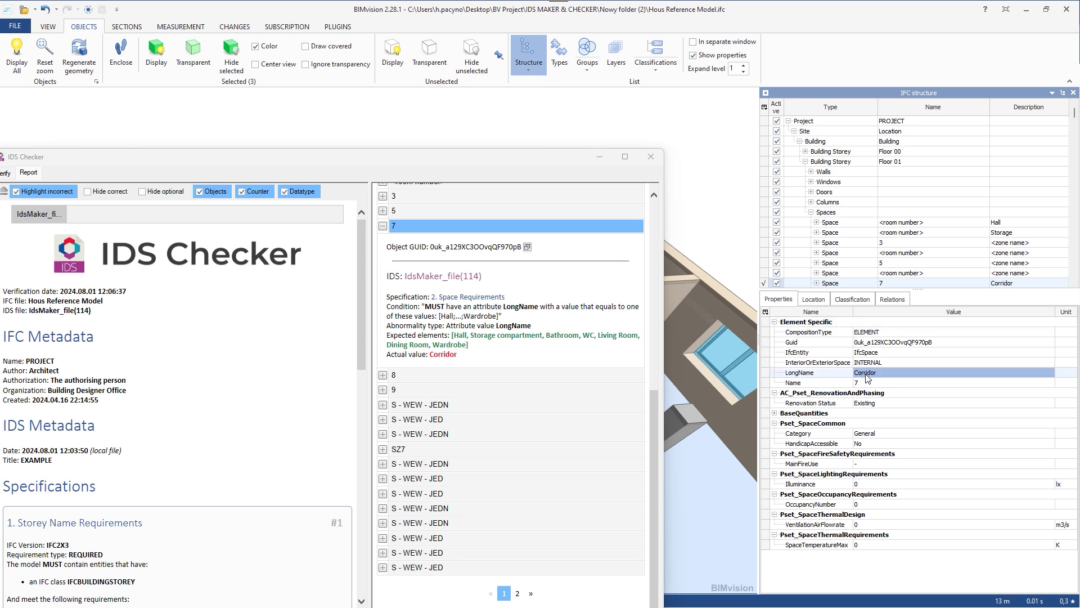
click(873, 377)
click(869, 375)
click(454, 335)
drag(457, 336, 467, 345)
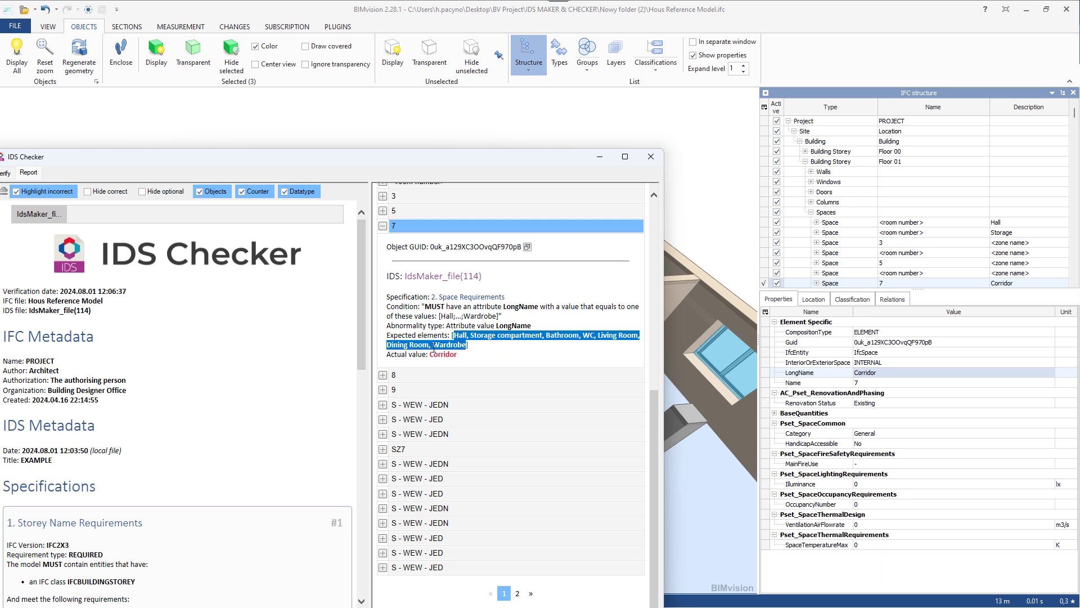
click(476, 359)
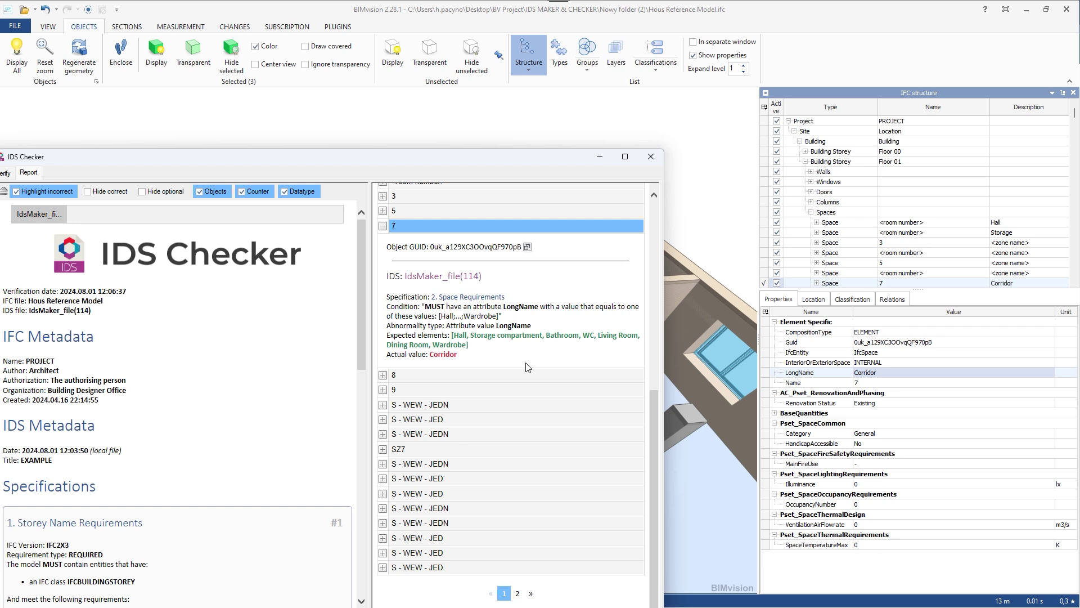
click(842, 383)
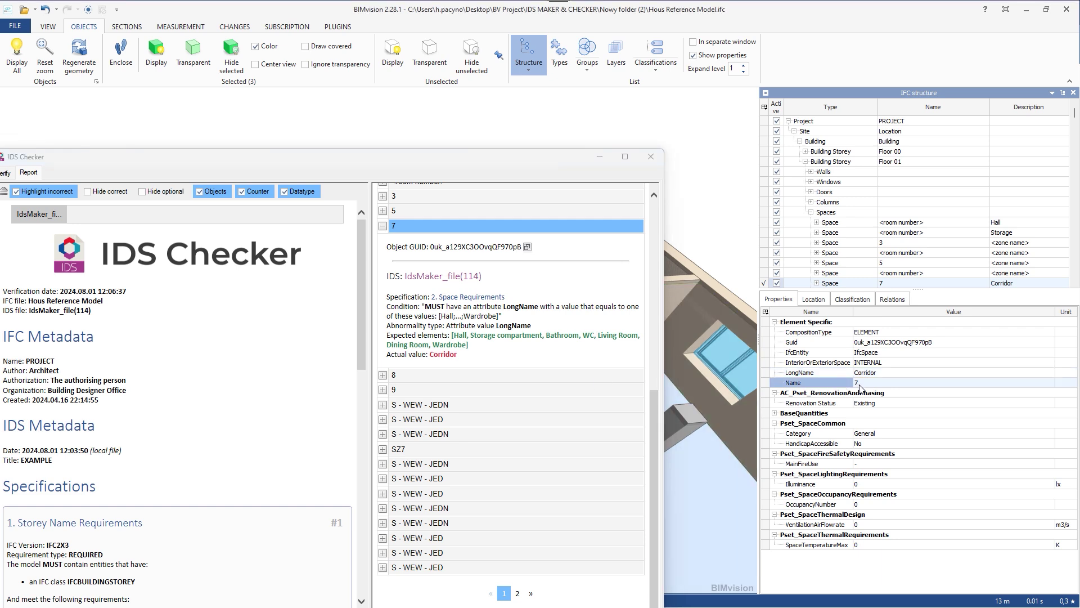
Expand all entries in the incorrect objects list and review their issue details.
drag(656, 396, 660, 221)
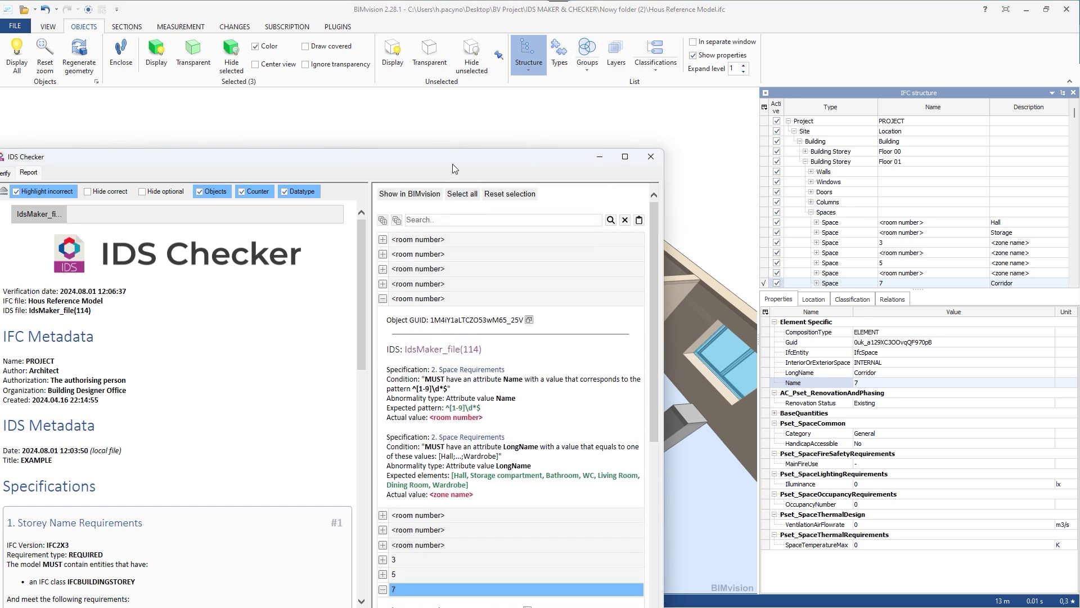
click(382, 220)
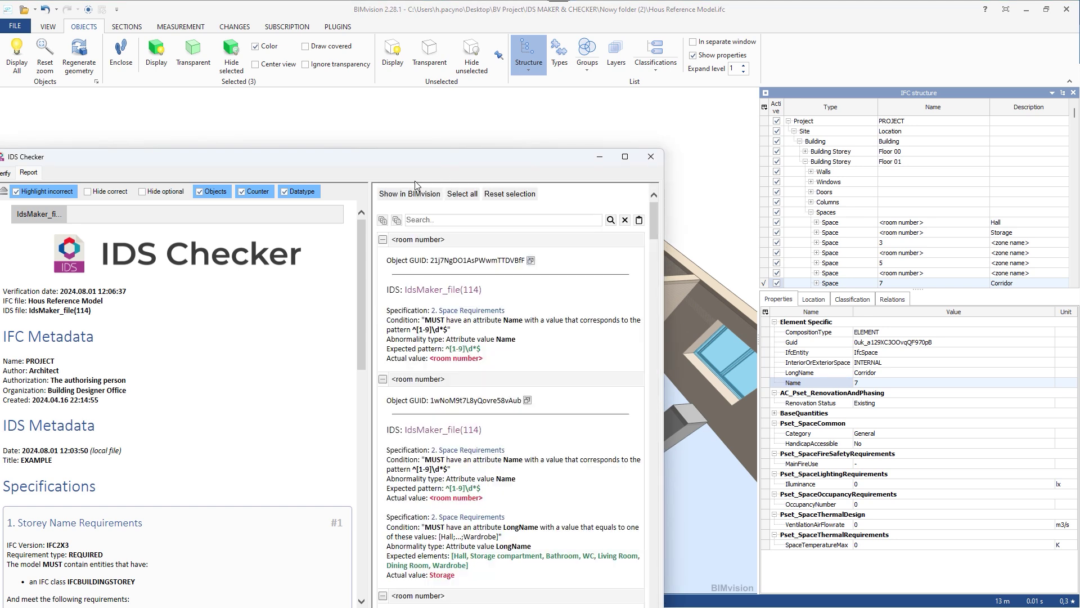
drag(415, 166, 410, 86)
scroll(502, 256, down, 5)
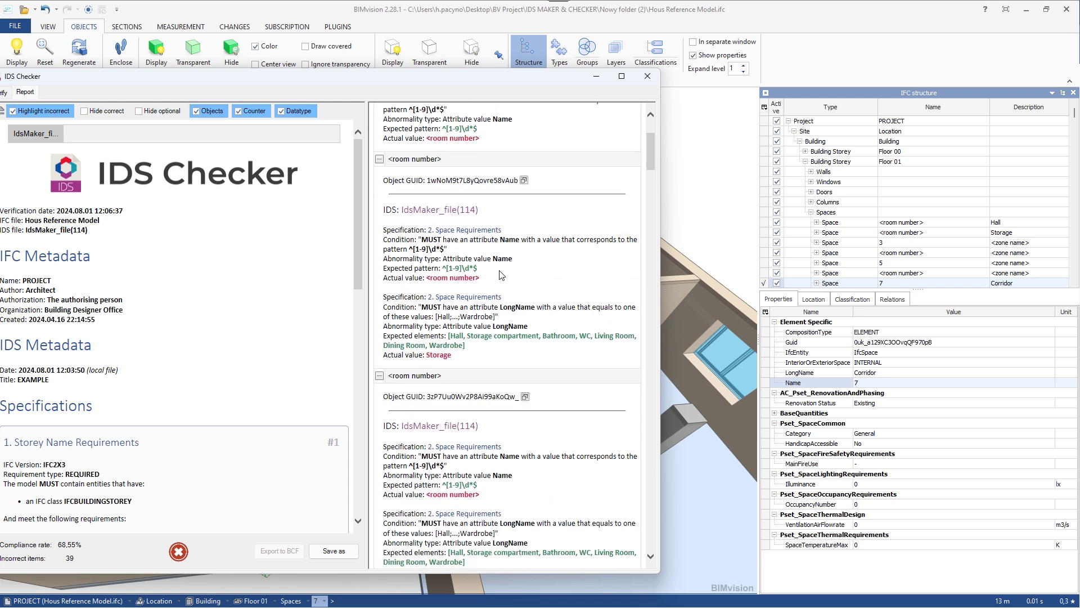
Review the expanded space and wall issue details through to the end of the incorrect objects list.
scroll(503, 257, down, 6)
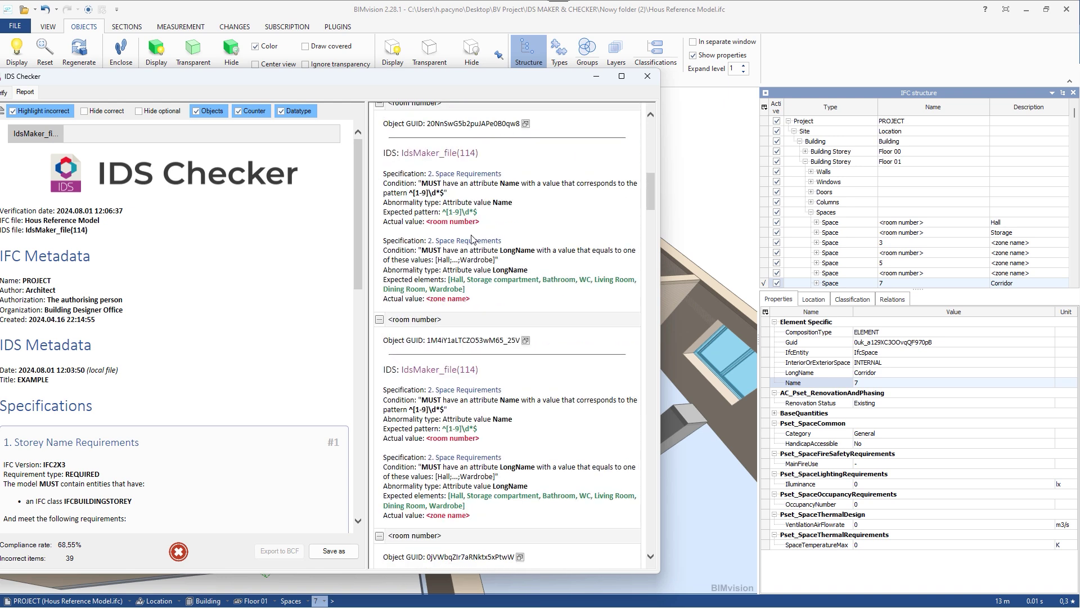
scroll(461, 279, down, 7)
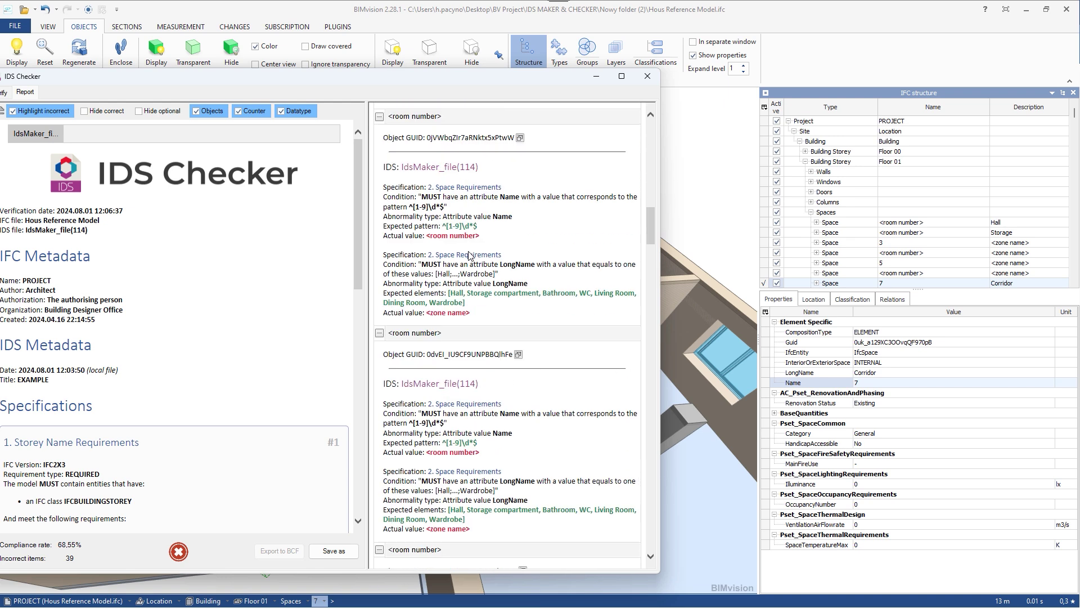
scroll(469, 249, down, 9)
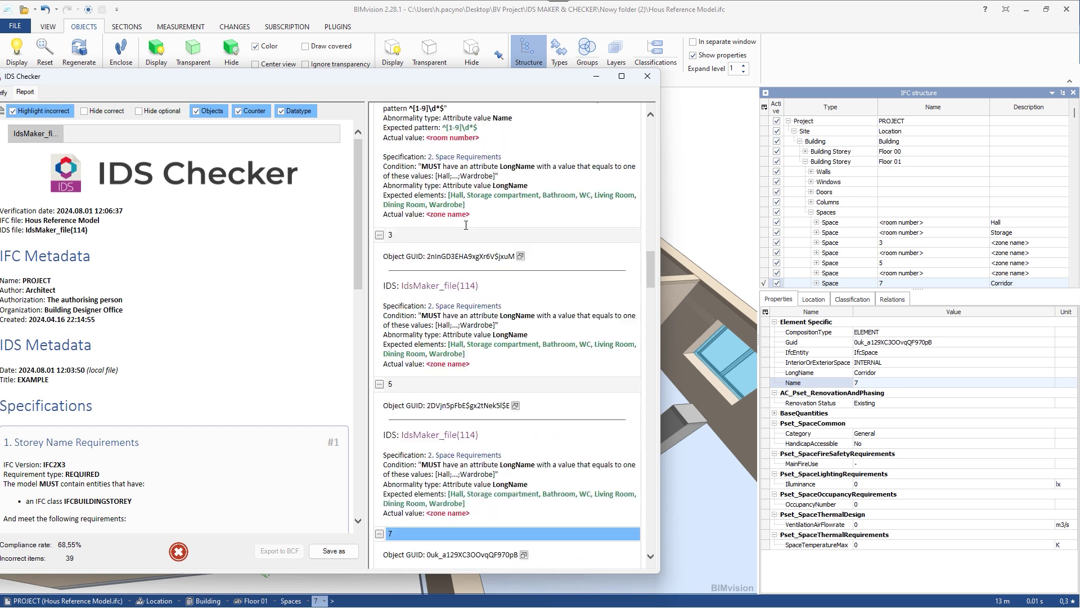
scroll(466, 240, down, 10)
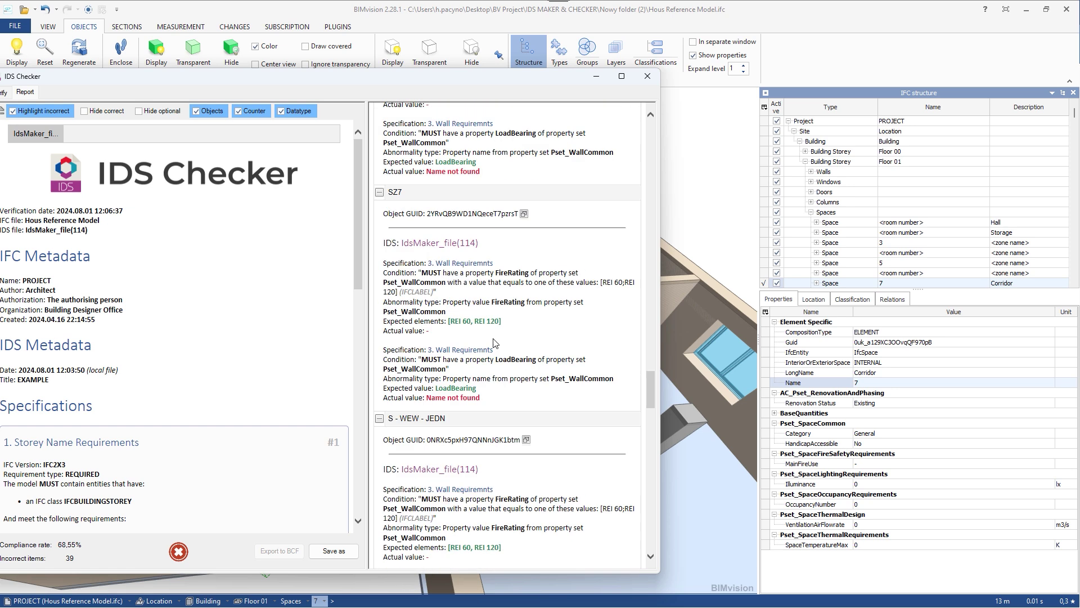
drag(650, 411, 655, 539)
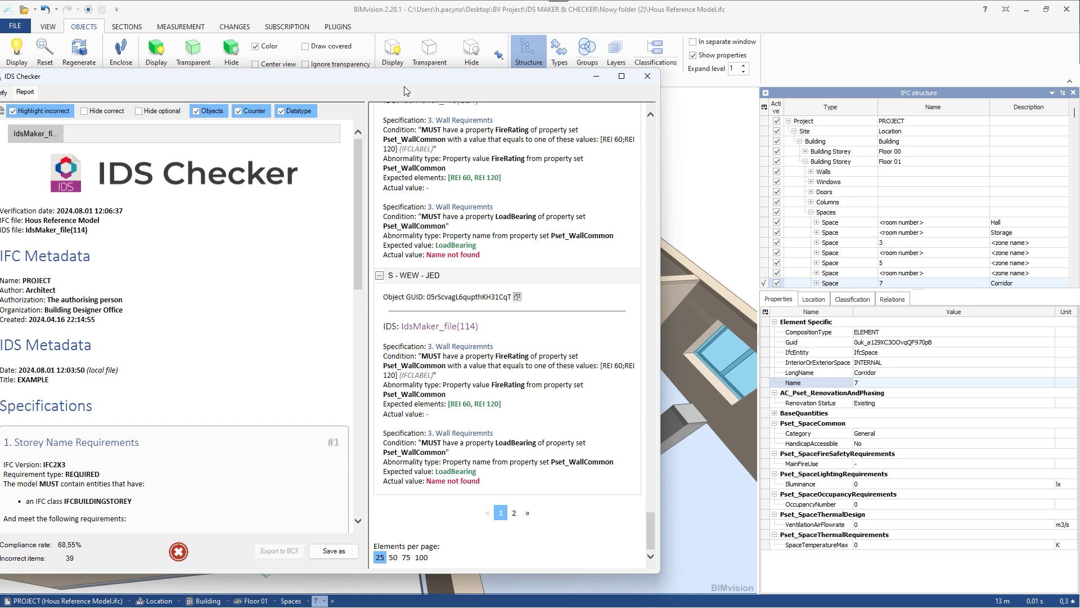
Reposition the IDS Checker window and try to export the report to BCF.
drag(467, 76, 605, 53)
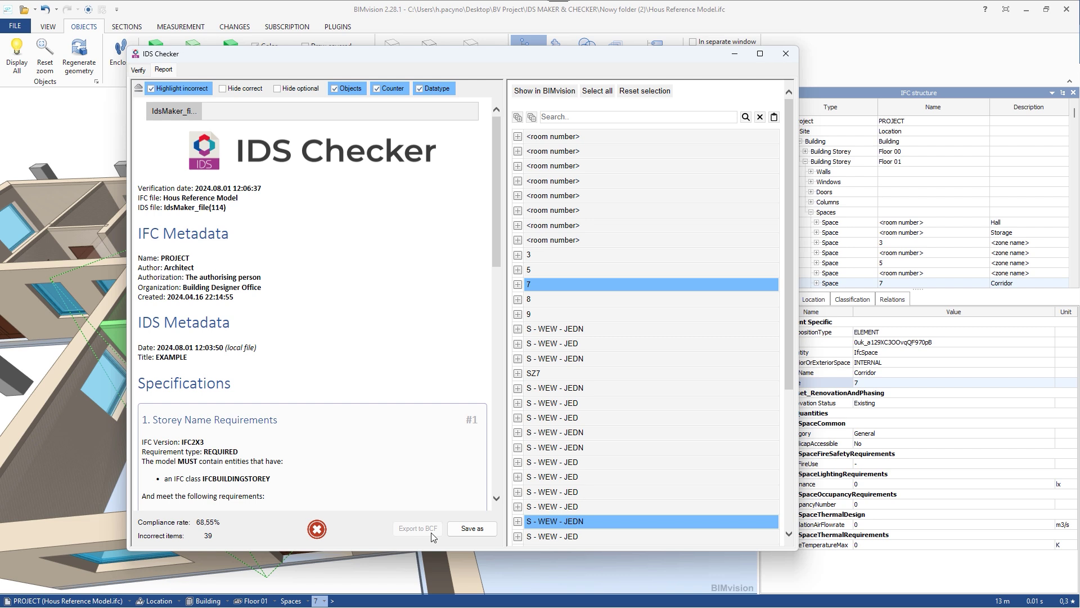
click(430, 533)
click(428, 531)
click(430, 533)
click(429, 533)
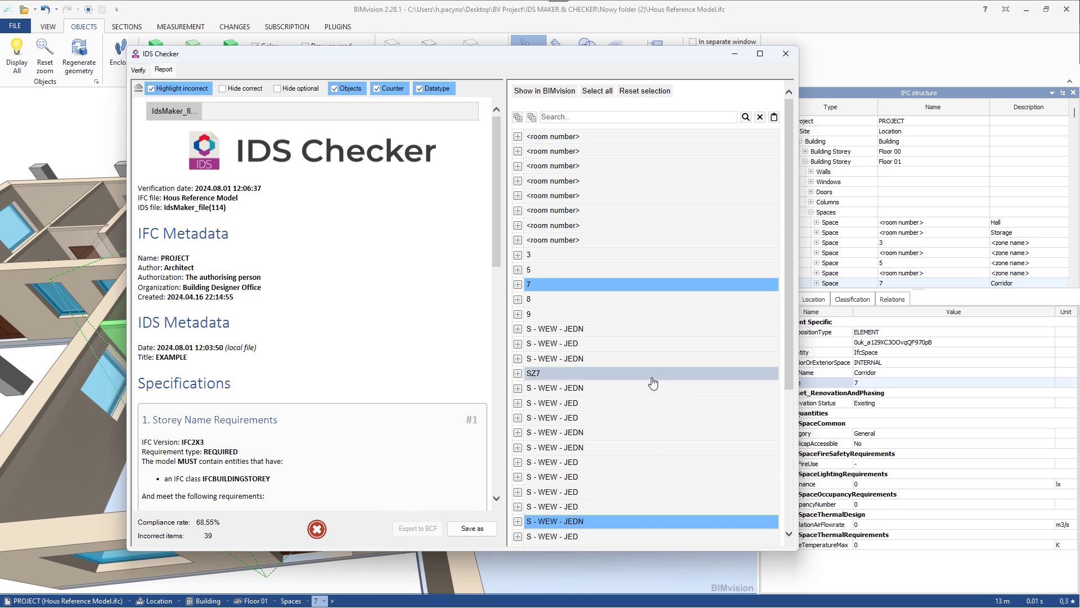
Select an S - WEW - JED wall near the end of the incorrect objects list and show the incorrect objects in BIMvision.
scroll(642, 450, down, 5)
click(632, 453)
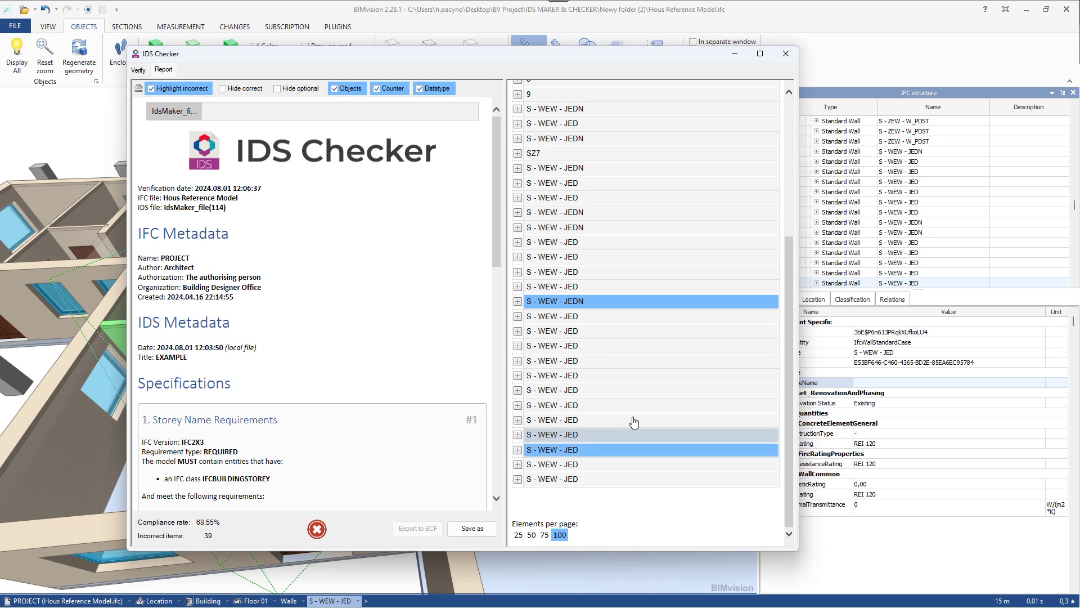
drag(787, 278, 787, 140)
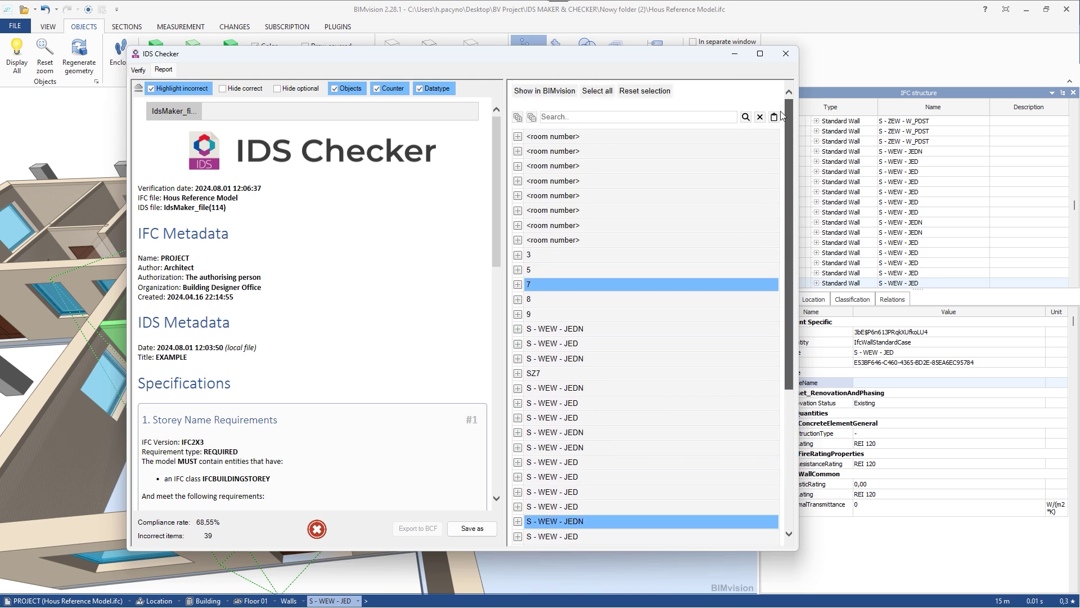
click(560, 93)
click(510, 169)
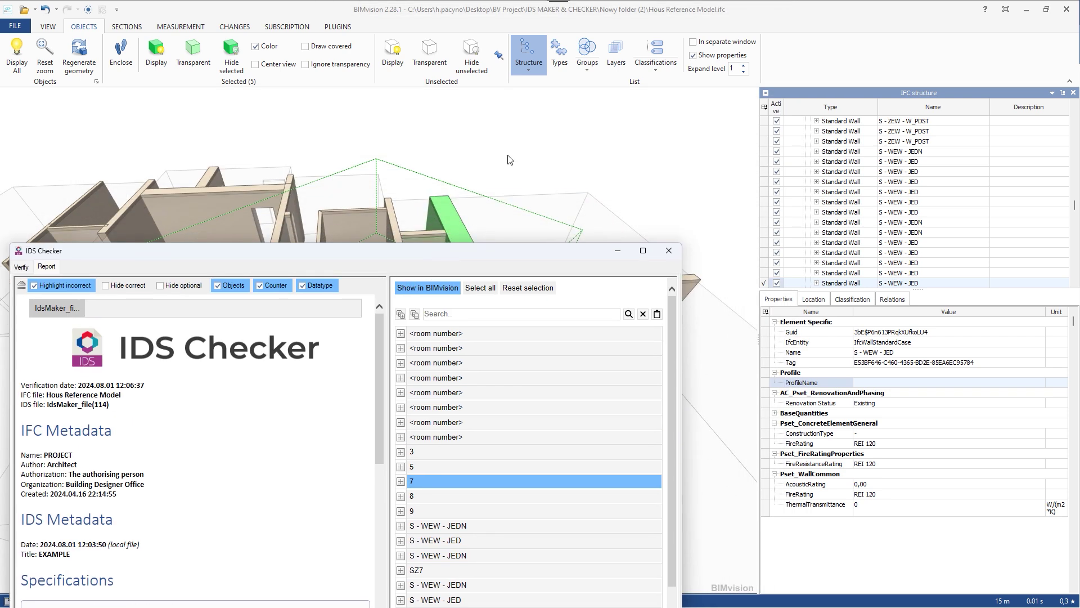
Inspect the isolated objects in the 3D model and check the properties of two S - WEW - JED walls.
drag(354, 159, 326, 176)
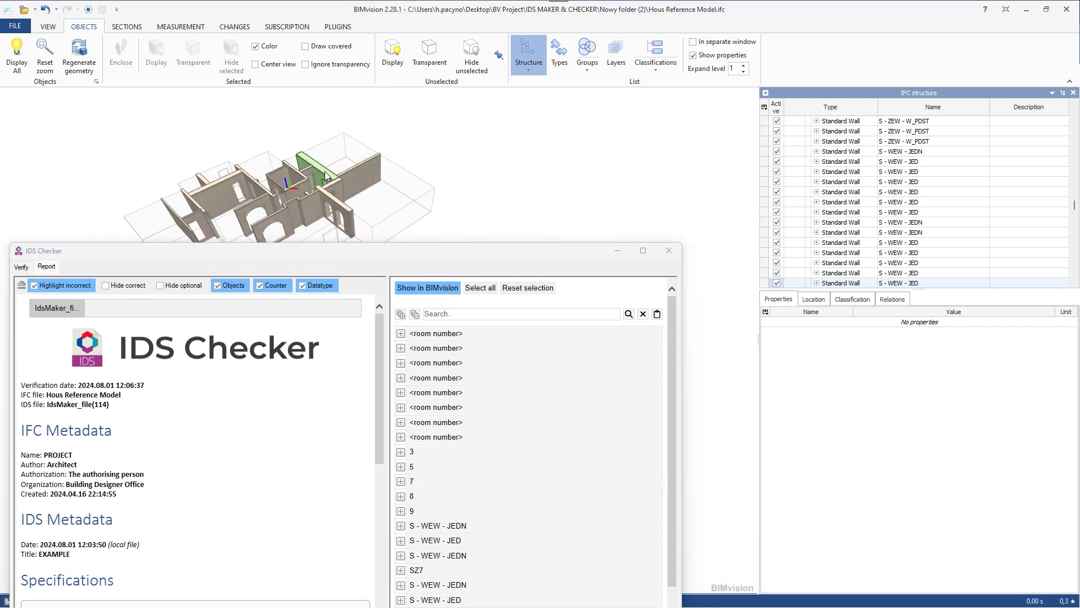
drag(286, 125, 272, 163)
scroll(251, 183, up, 6)
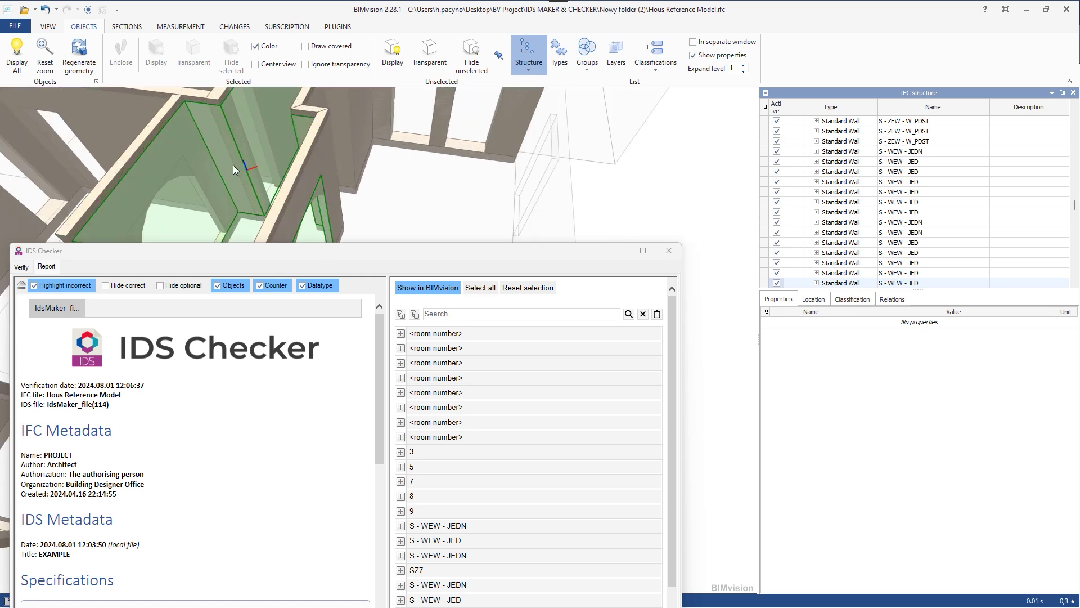
scroll(287, 180, down, 4)
drag(287, 180, 258, 160)
click(258, 160)
drag(349, 256, 366, 179)
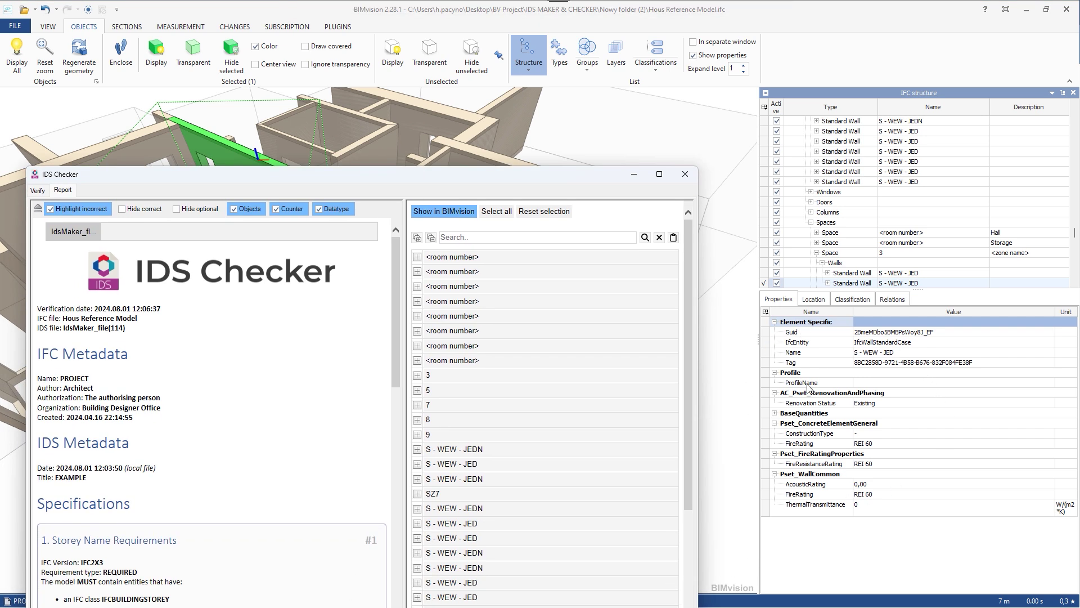
click(463, 122)
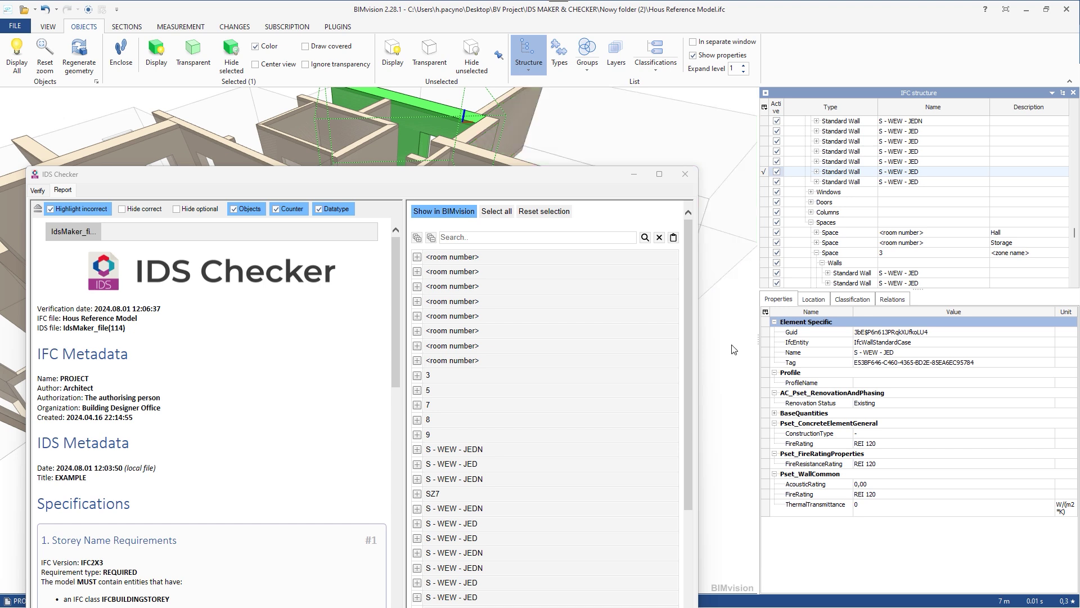
Clear the wall selection in the model and close the IDS Checker window.
click(453, 271)
scroll(459, 228, down, 1)
drag(691, 331, 727, 105)
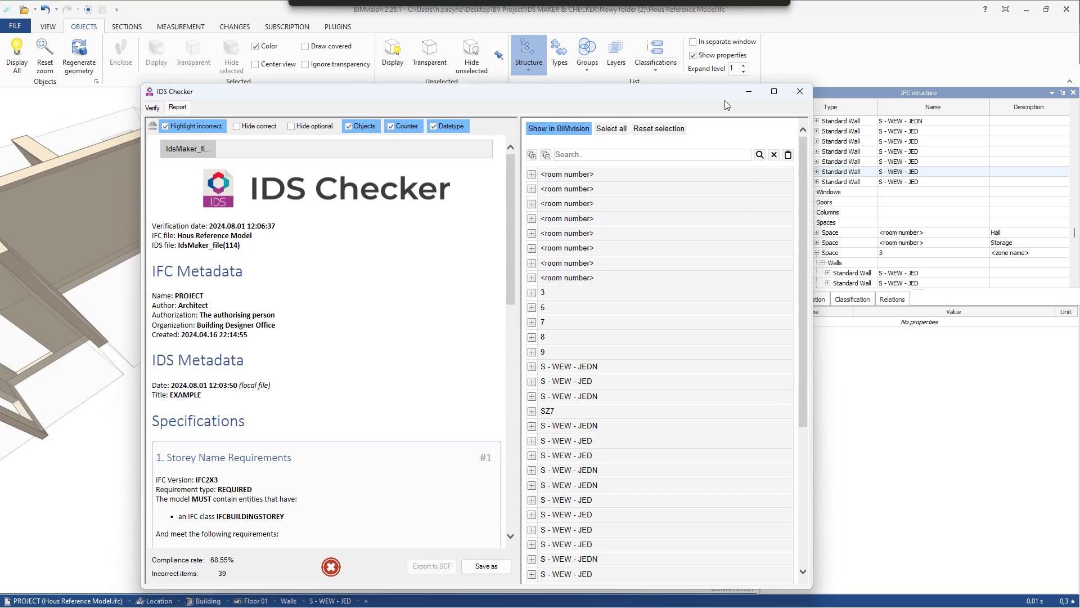
click(800, 95)
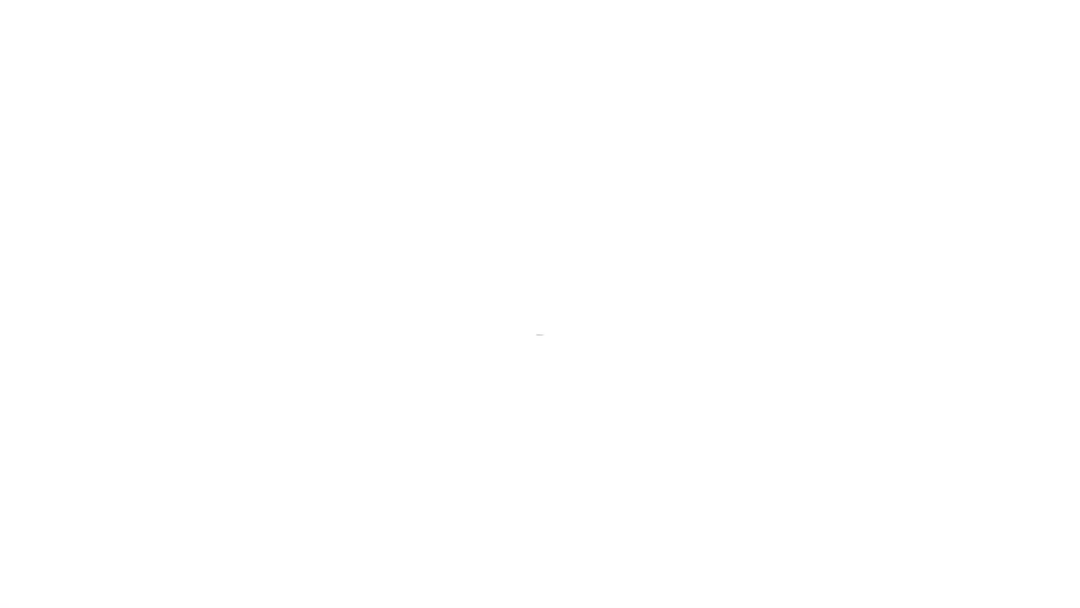